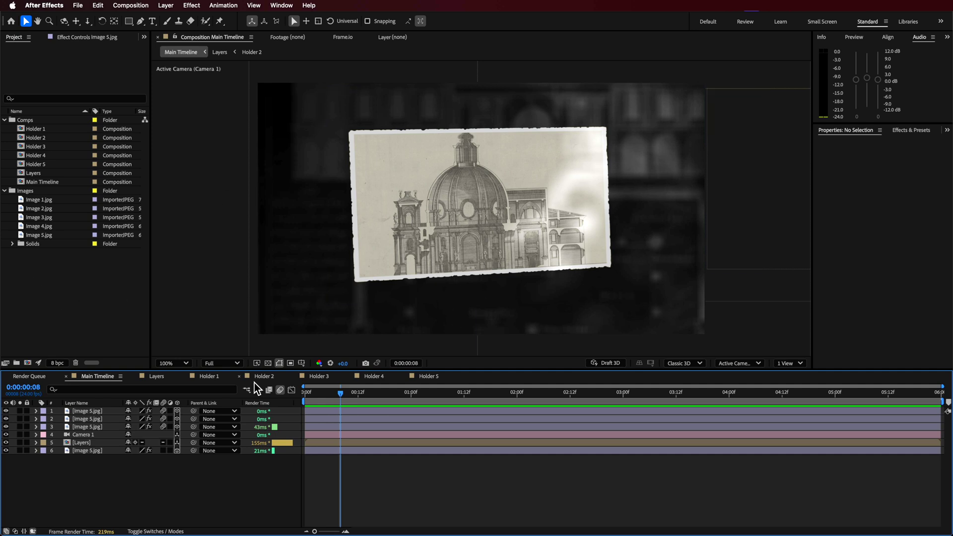
- Create a new composition named Main at 1920x1080, 24 fps, with a 6-second duration
left_click(217, 381)
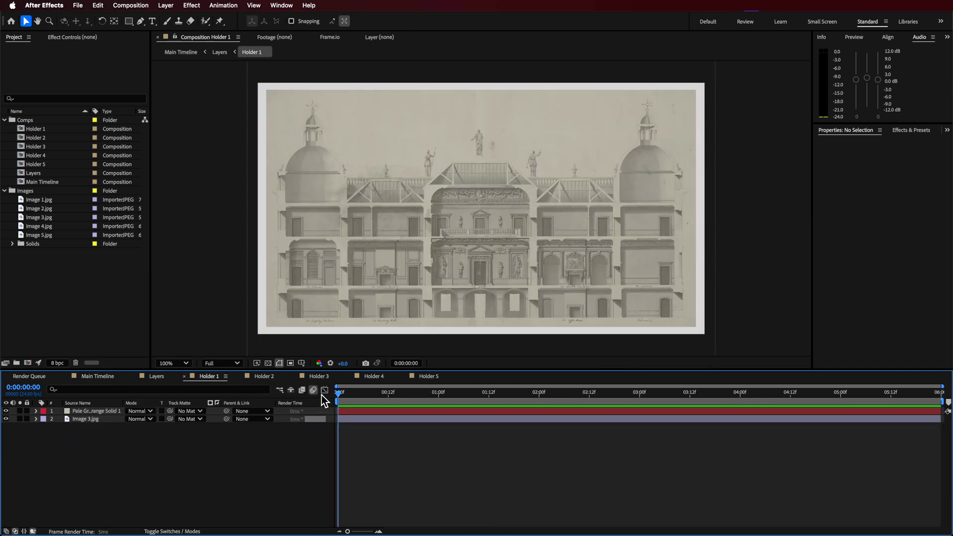
right_click(24, 289)
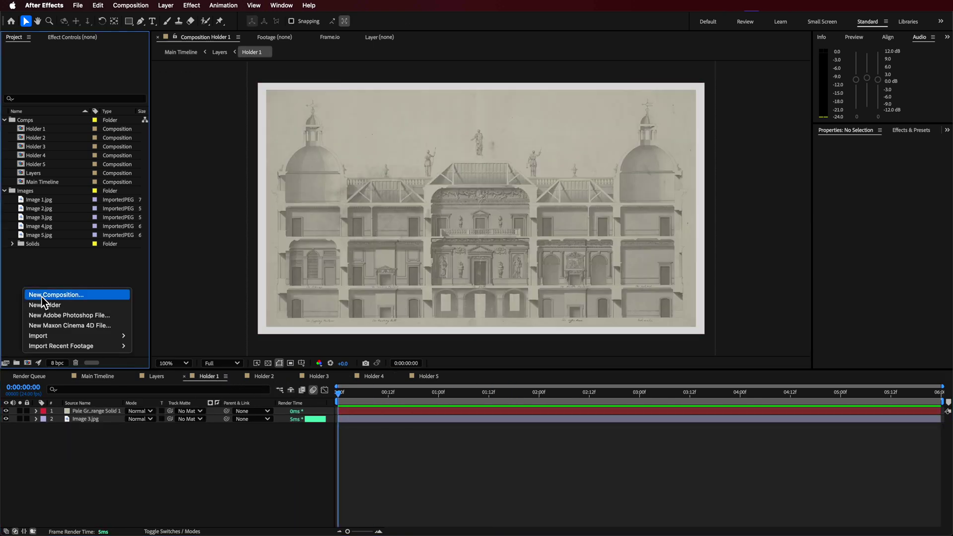
left_click(43, 296)
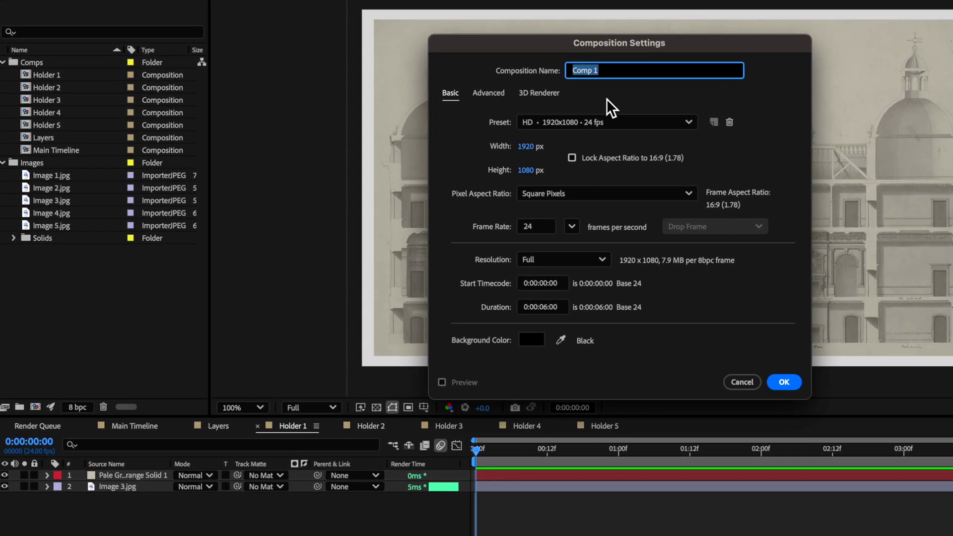
type("Main")
key("Return")
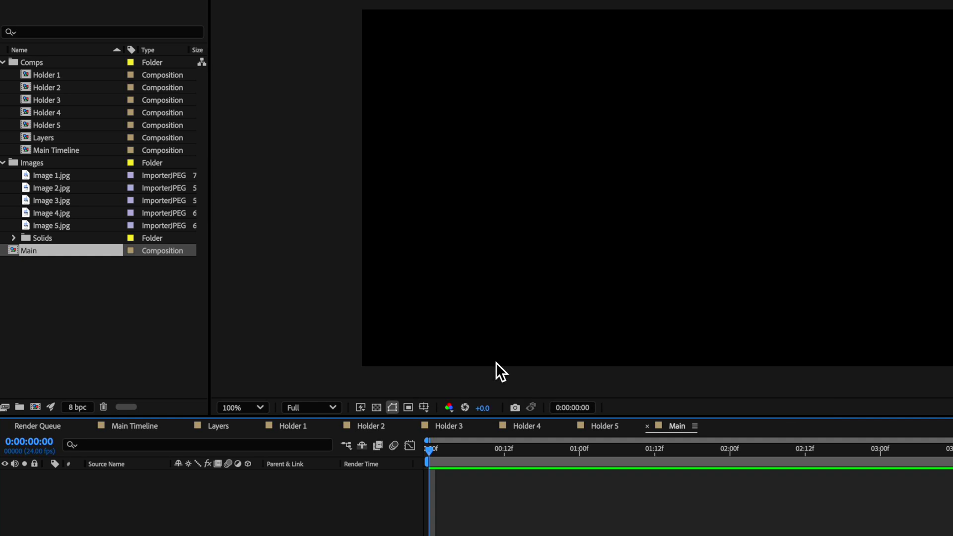
- Duplicate the Main composition in the project and rename the copy Holder 1
left_click(76, 294)
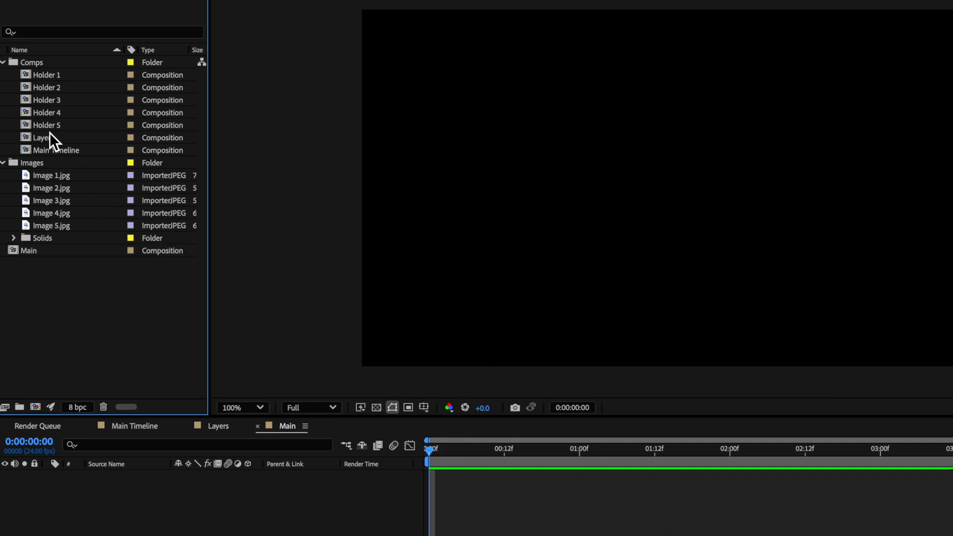
left_click(26, 250)
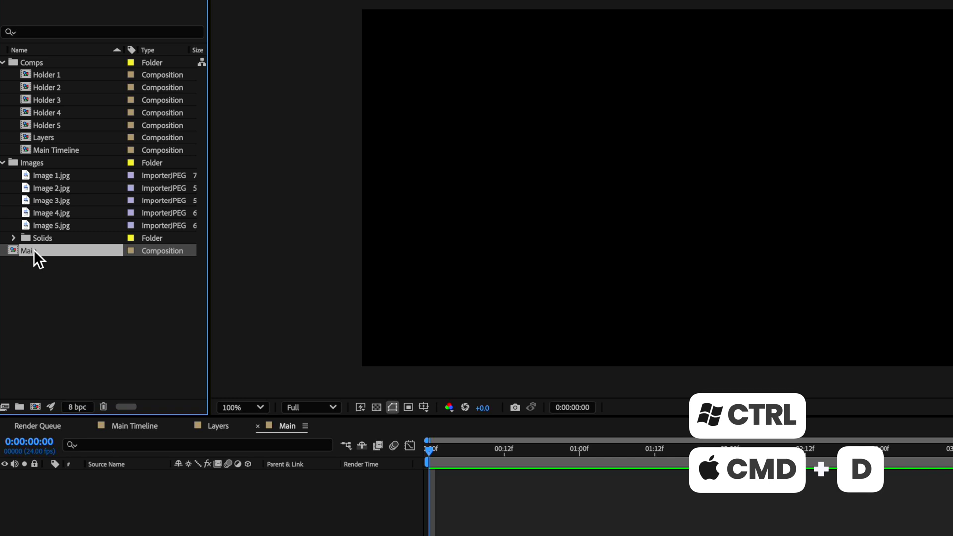
key("ctrl+d")
right_click(30, 264)
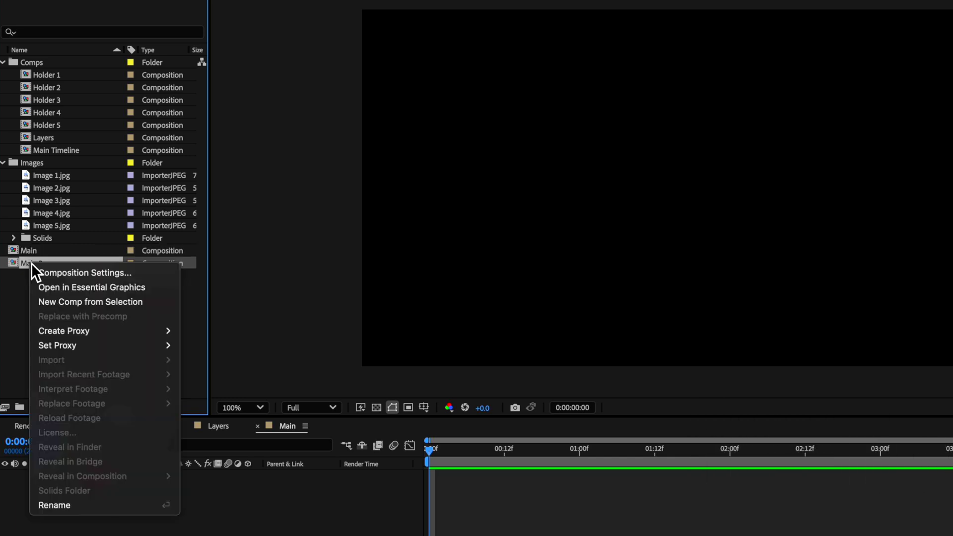
left_click(59, 505)
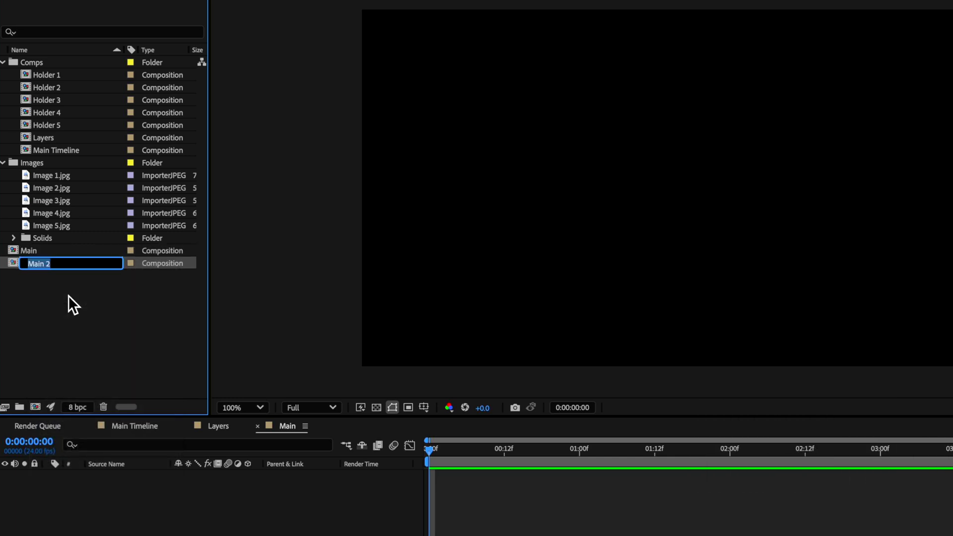
type("Holder 1")
left_click(103, 347)
- Delete the renamed duplicate of the Main composition from the project
left_click(40, 158)
left_click(36, 161)
key("Delete")
- Open the existing Holder 1 composition and hide both of its layers
left_click(63, 74)
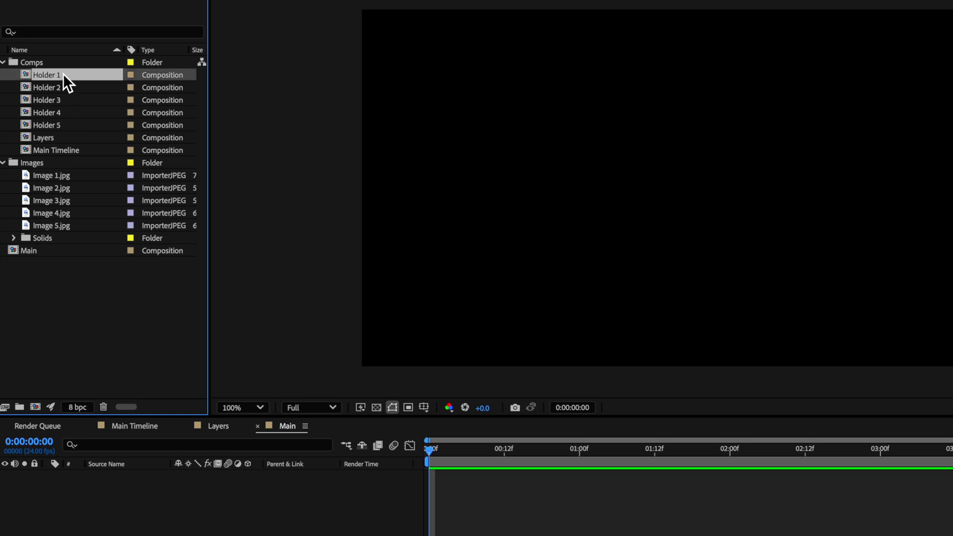
left_click(58, 100)
left_click(58, 123)
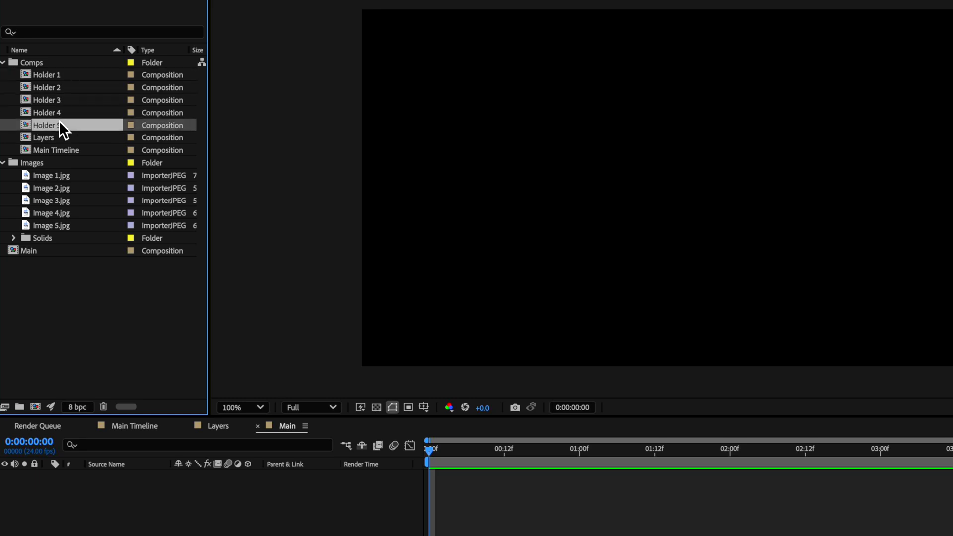
double_click(46, 71)
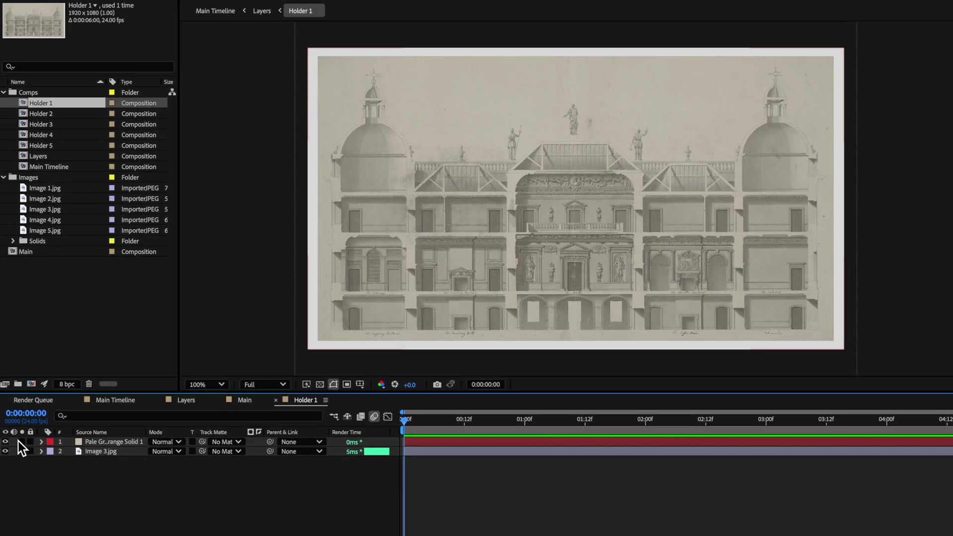
left_click_drag(5, 442, 5, 451)
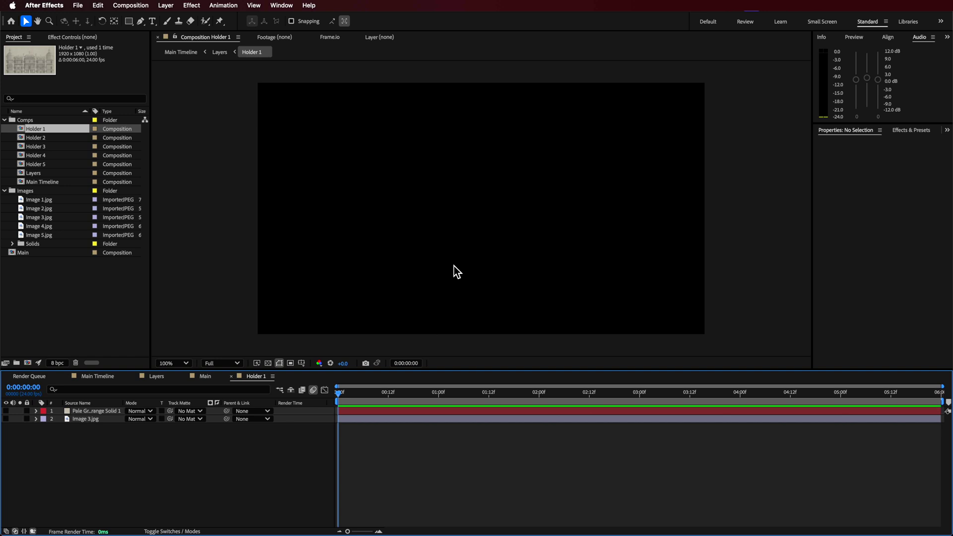
- Preview the source footage Image 1.jpg zoomed out to 50% so the whole picture fits
double_click(49, 200)
key("comma")
key("comma")
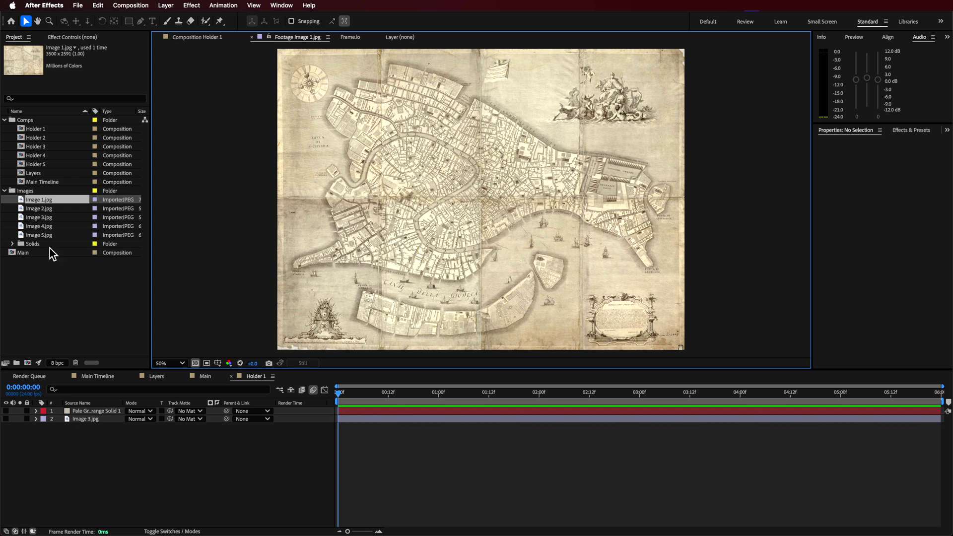
- Show the Image 3.jpg layer in Holder 1 and scale it to fill the composition frame
left_click(6, 419)
left_click(75, 420)
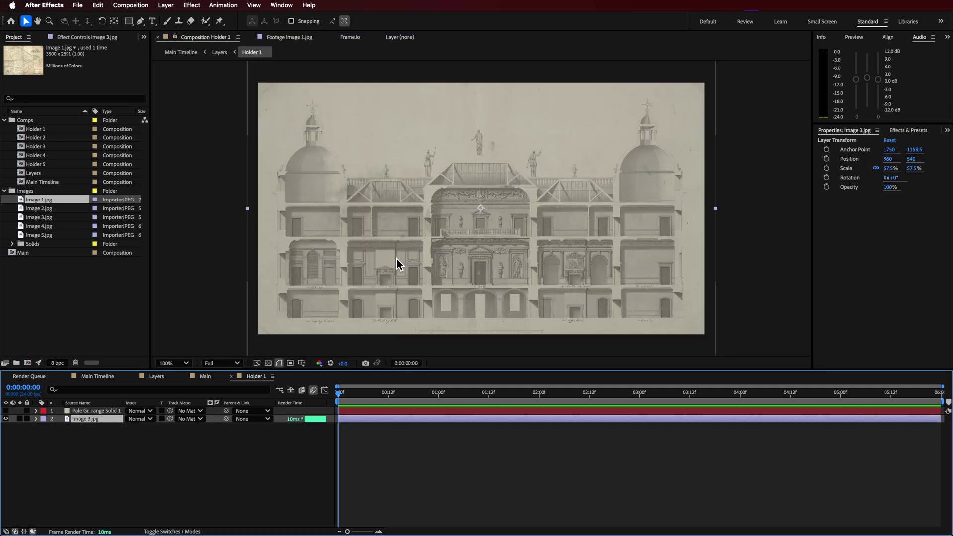
left_click_drag(365, 209, 450, 209)
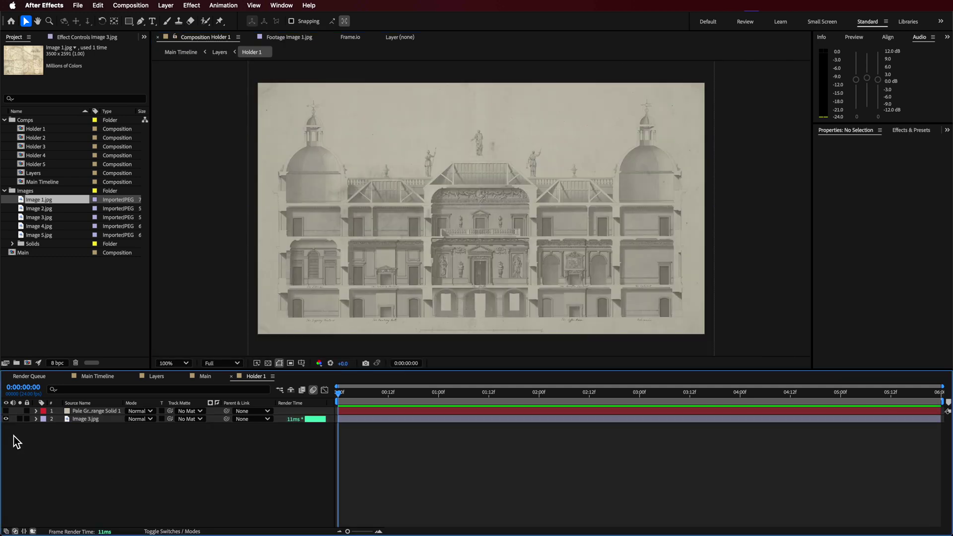
- Keep the existing border solid hidden and create a 1920x1080 pale yellow solid above the Holder 1 layers
left_click(6, 411)
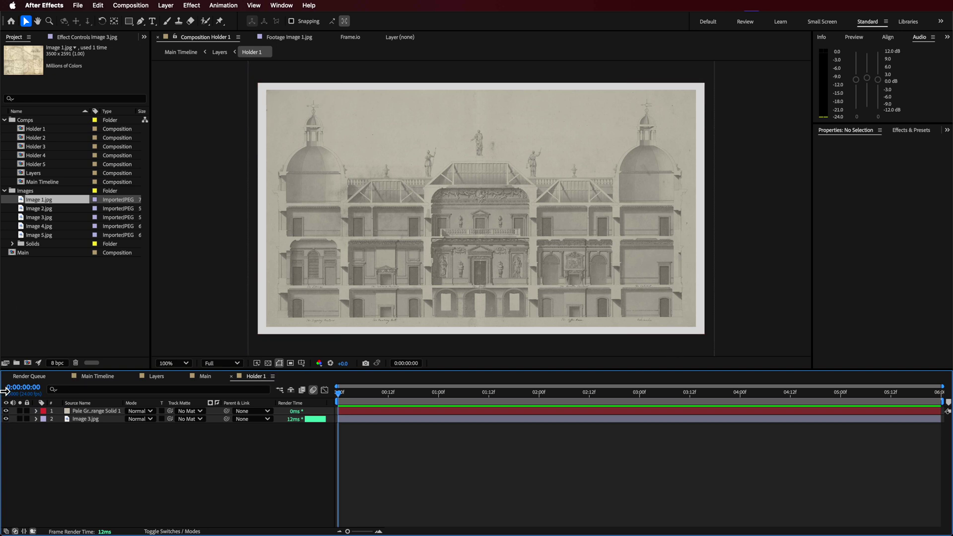
left_click(6, 411)
right_click(52, 427)
mouse_move(99, 413)
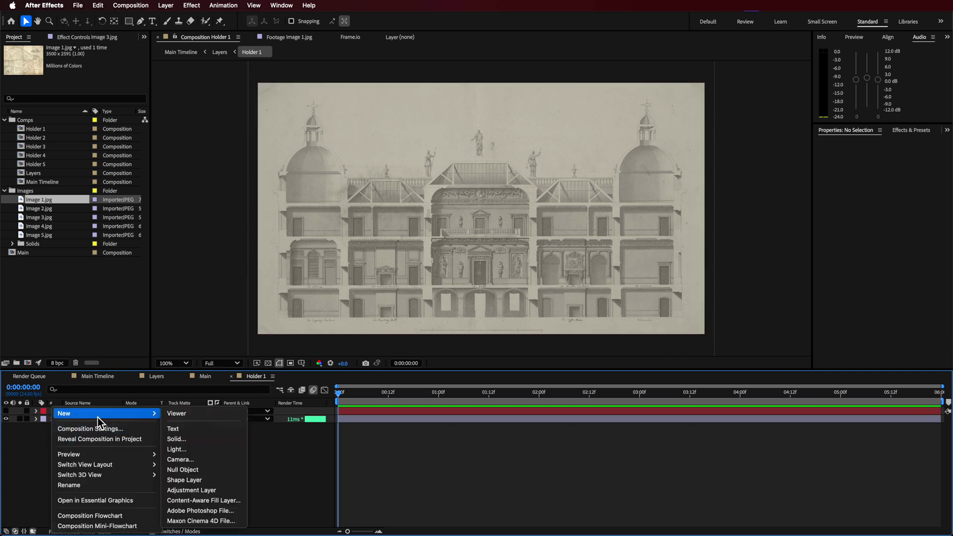
left_click(188, 443)
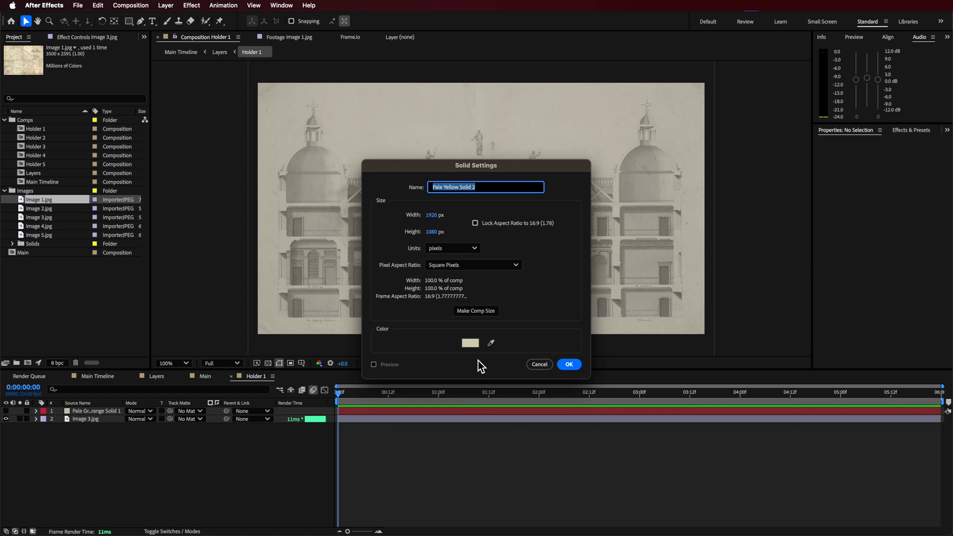
left_click(475, 344)
left_click(574, 239)
left_click(570, 364)
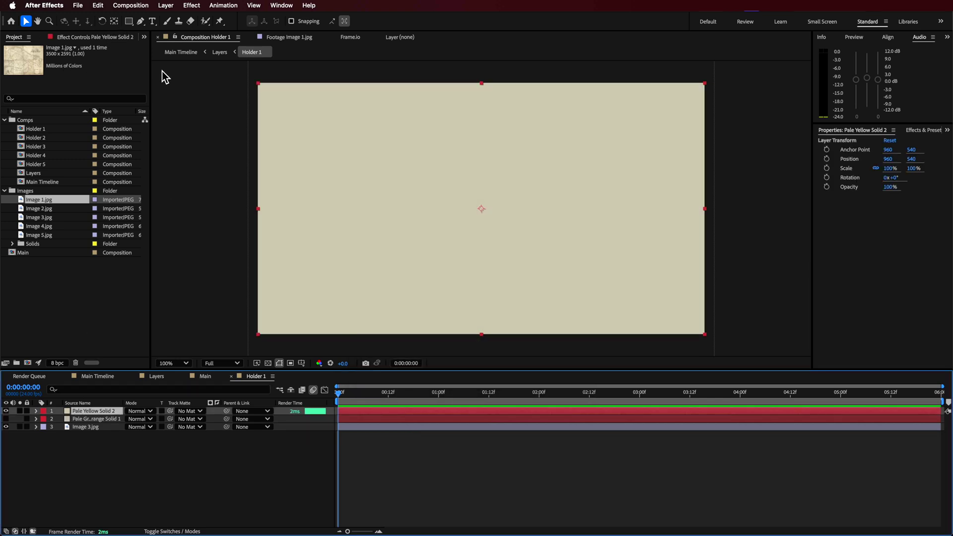
- Draw a rectangular mask slightly inside the new solid's edges and set it to Subtract to form a border
left_click(130, 24)
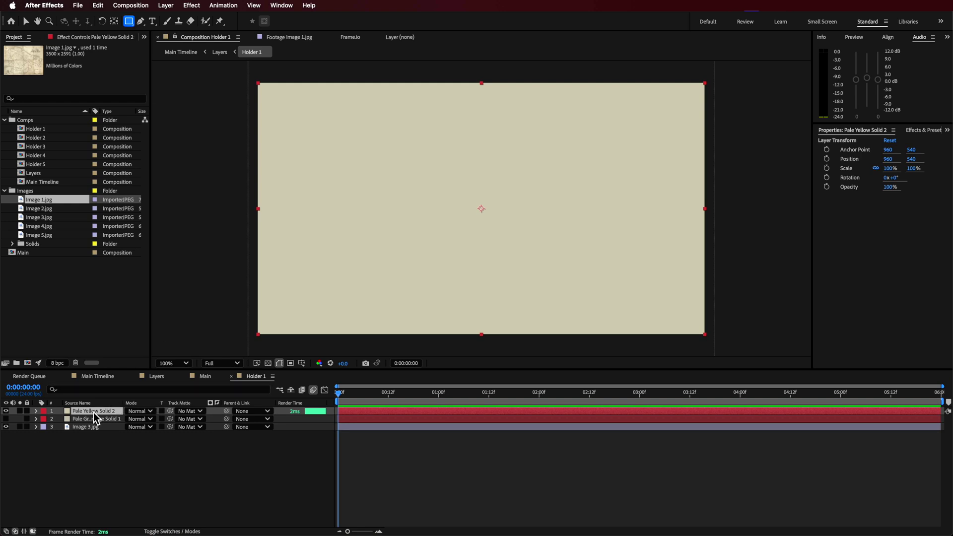
left_click_drag(270, 90, 695, 325)
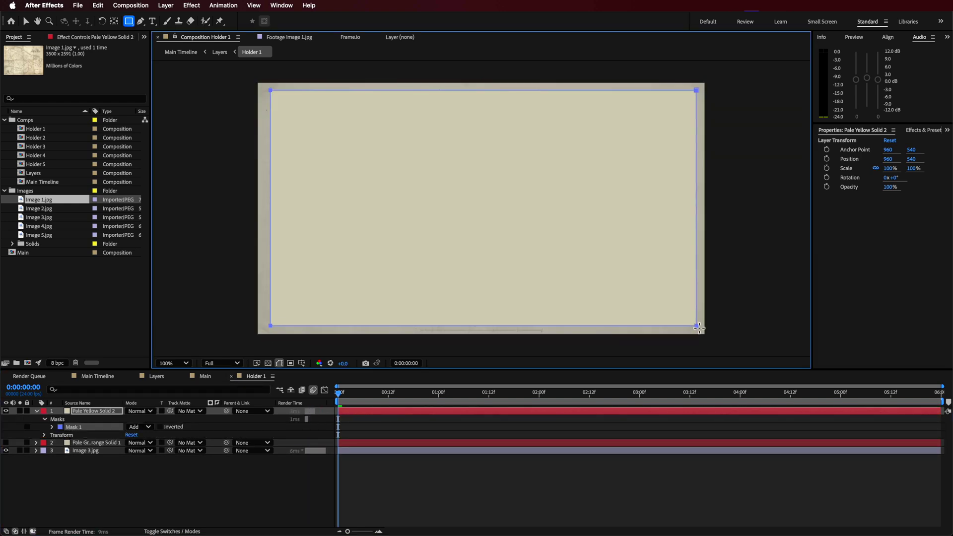
left_click(146, 427)
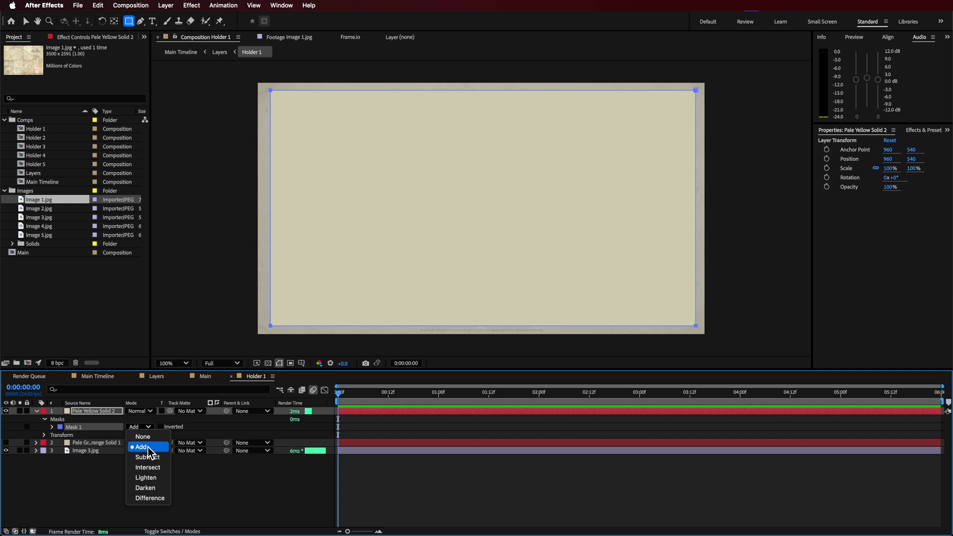
left_click(147, 457)
left_click(172, 510)
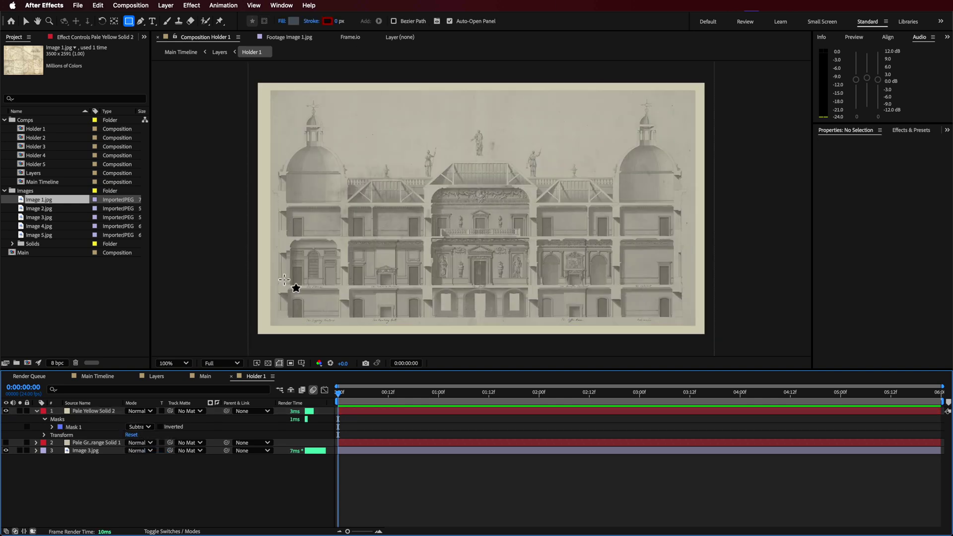
- Delete the pale yellow solid and bring back the original border solid with the Selection tool active
left_click(99, 412)
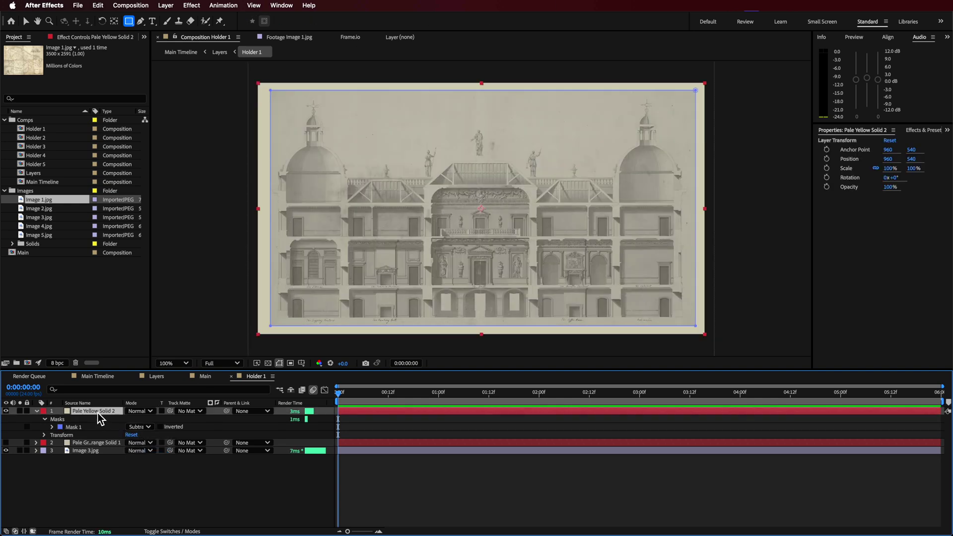
key("Delete")
key("v")
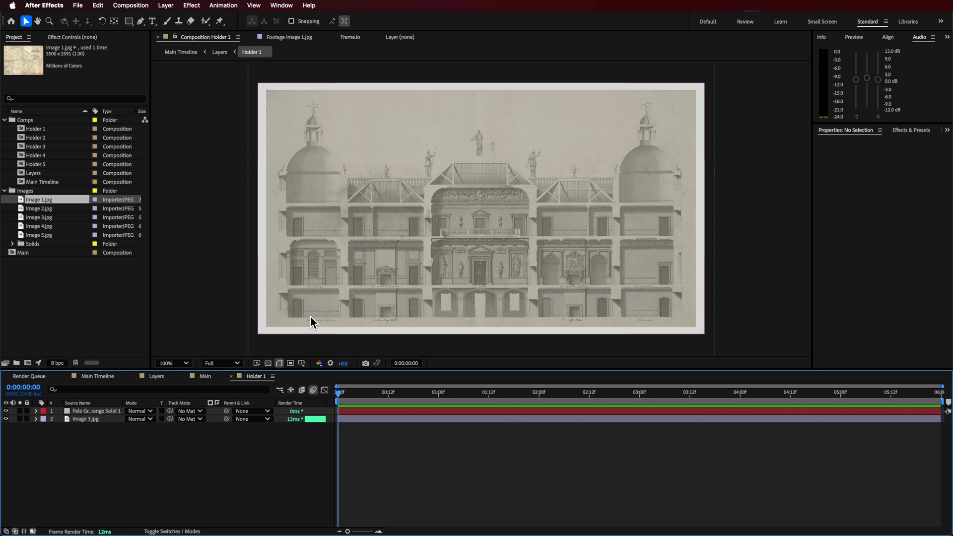
- Examine the Hue/Saturation and Tint effects on the Image 3.jpg layer, toggling each off and on to compare
left_click(94, 419)
left_click(72, 37)
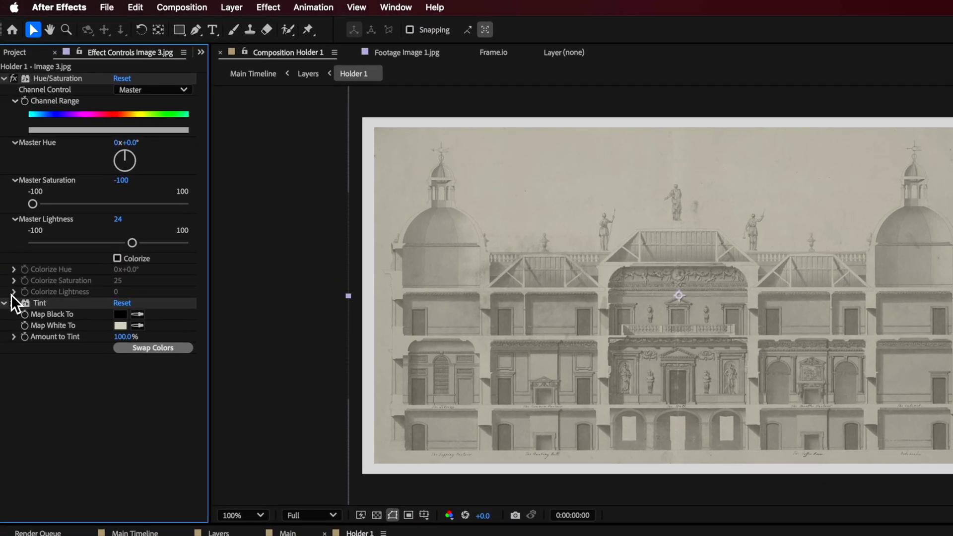
left_click(14, 303)
left_click(13, 303)
left_click(13, 83)
left_click(13, 82)
left_click(596, 534)
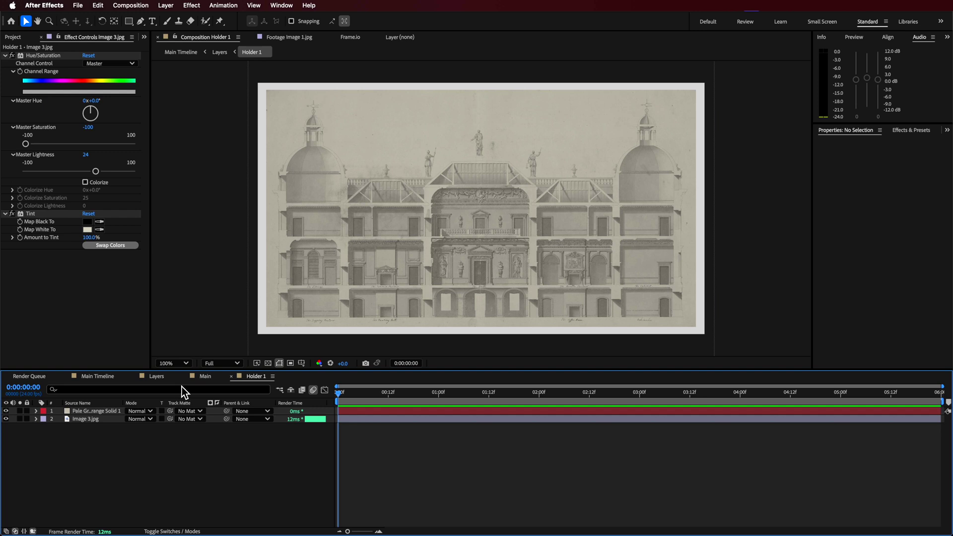
- Compare the Main Timeline composition with Holder 1, scrubbing through the start of the finished animation
left_click(97, 380)
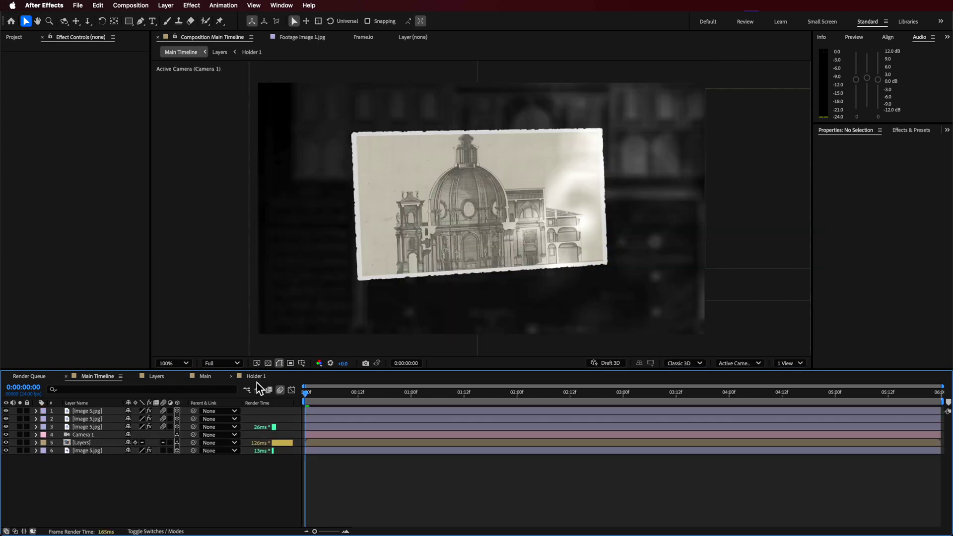
left_click(257, 378)
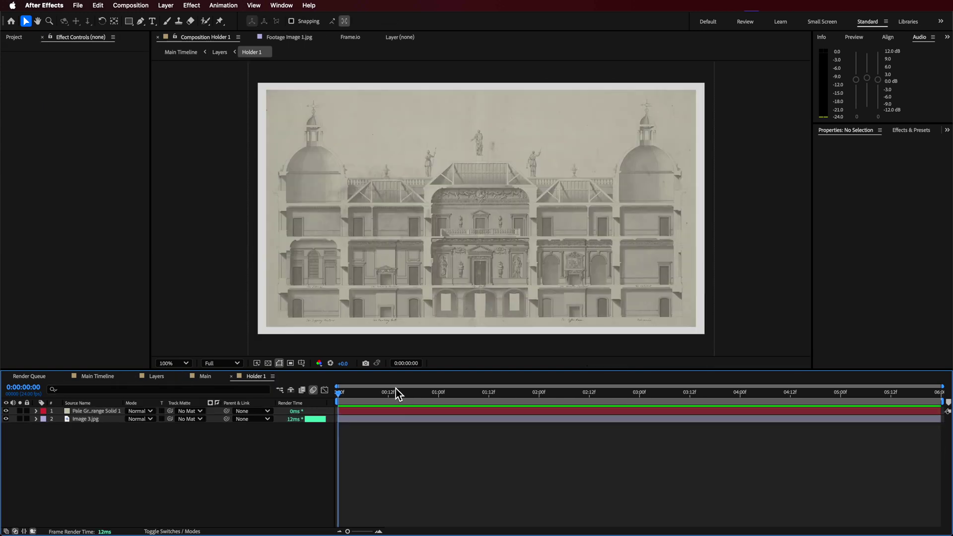
left_click(91, 377)
left_click_drag(331, 396, 449, 413)
left_click(257, 375)
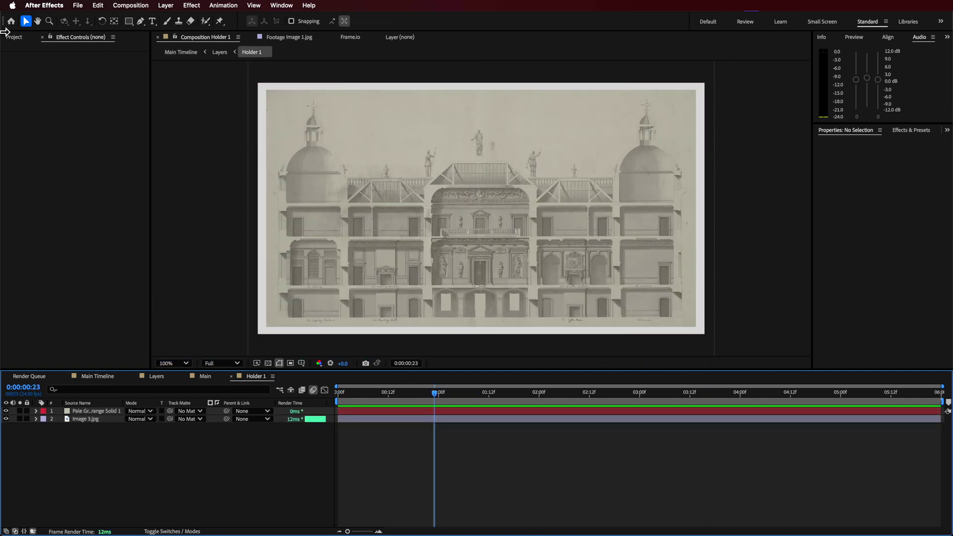
- Review the contents of the Holder 5, Holder 4, Holder 3 and Holder 2 compositions
left_click(21, 37)
double_click(44, 165)
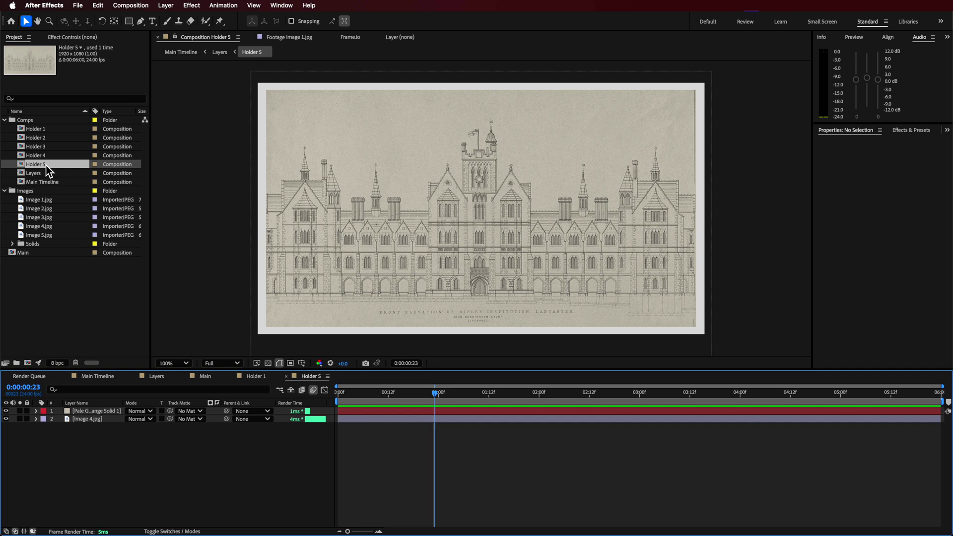
double_click(47, 156)
double_click(48, 147)
double_click(46, 137)
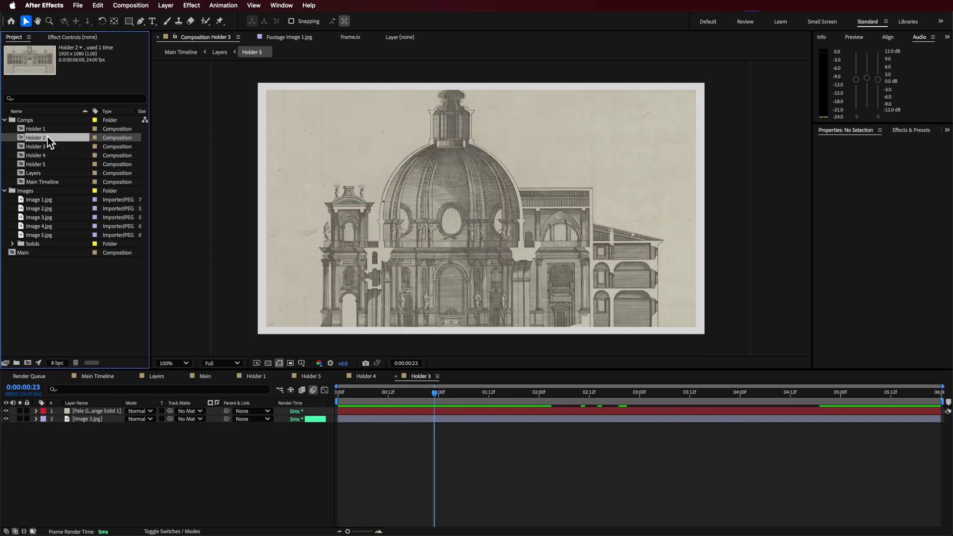
- Close all open Holder compositions so that the empty Main timeline is active
left_click(230, 377)
left_click(229, 377)
left_click(229, 376)
left_click(230, 377)
left_click(230, 377)
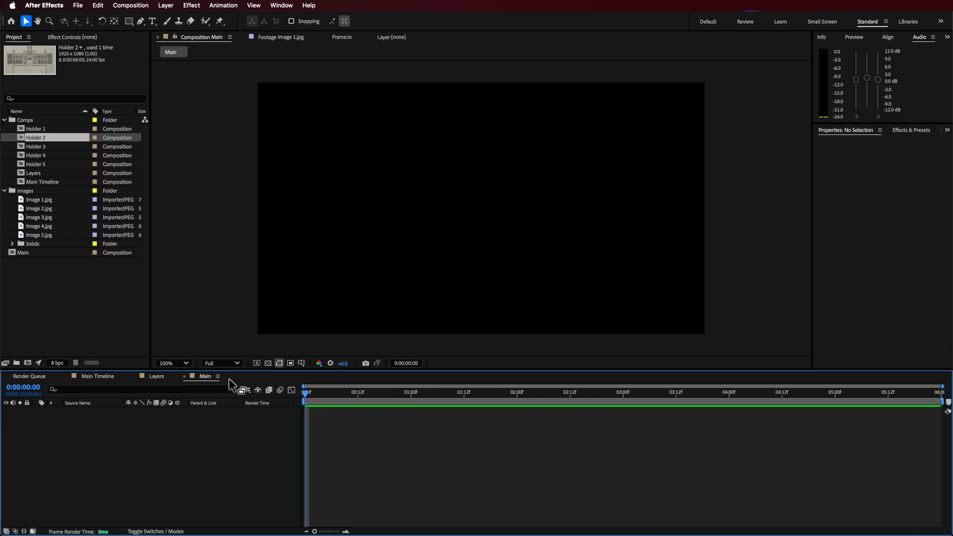
- Add the Holder 1 through Holder 5 compositions as layers to the Main timeline
left_click(44, 164, "shift")
left_click(48, 130)
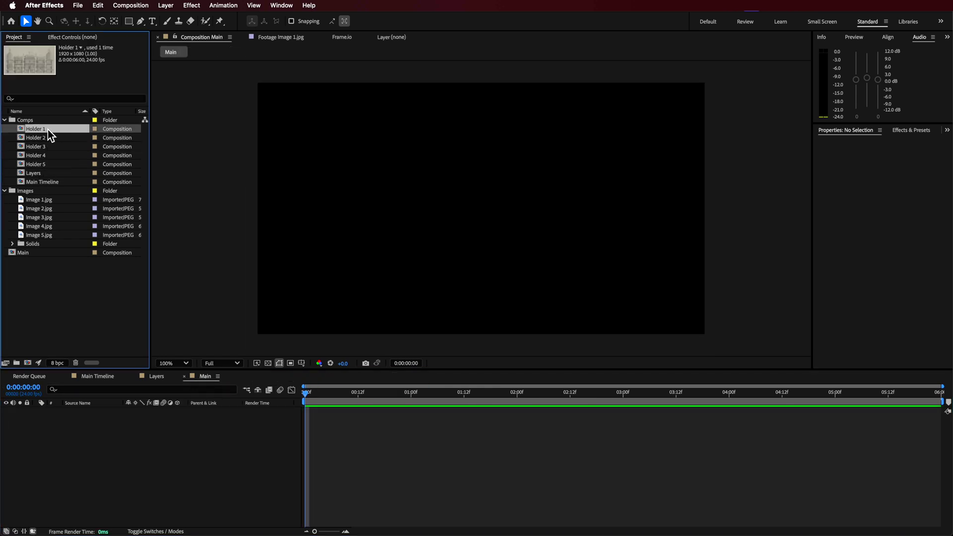
left_click(44, 164, "shift")
left_click_drag(44, 167, 135, 467)
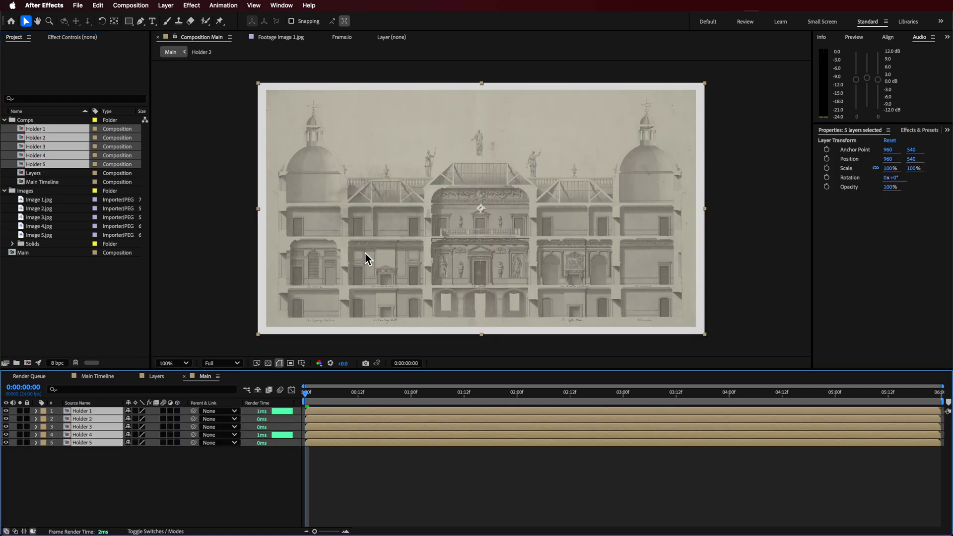
- Scale all five Holder layers to 24.8% and arrange Holders 1 and 2 in a row above Holders 4, 3 and 5
left_click_drag(260, 209, 329, 216)
left_click(113, 462)
left_click(98, 412)
left_click_drag(466, 213, 454, 215)
left_click_drag(535, 213, 657, 213)
left_click_drag(536, 219, 417, 272)
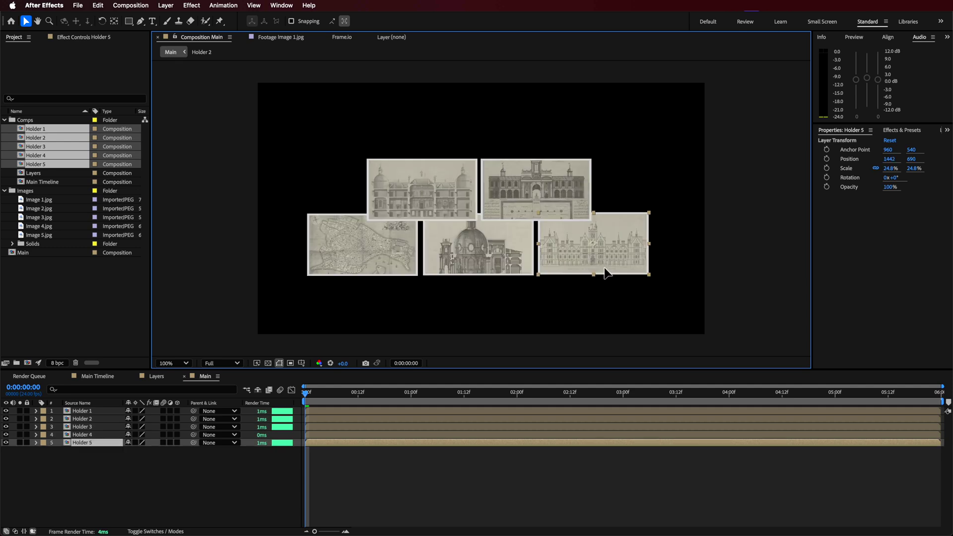
left_click_drag(605, 269, 605, 270)
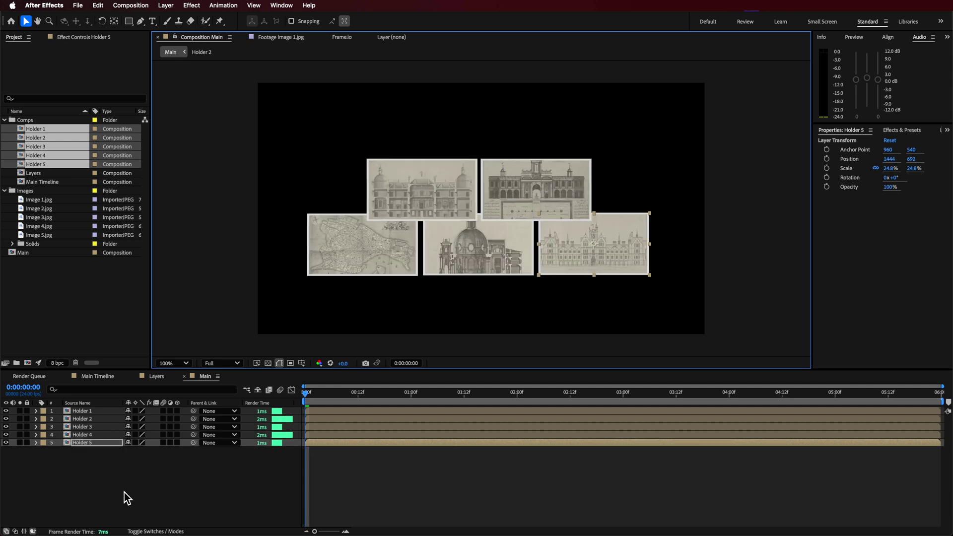
- Make all five Holder layers 3D and add Position and Scale keyframes to them at 0:00:05:12
left_click_drag(180, 411, 180, 441)
left_click(163, 487)
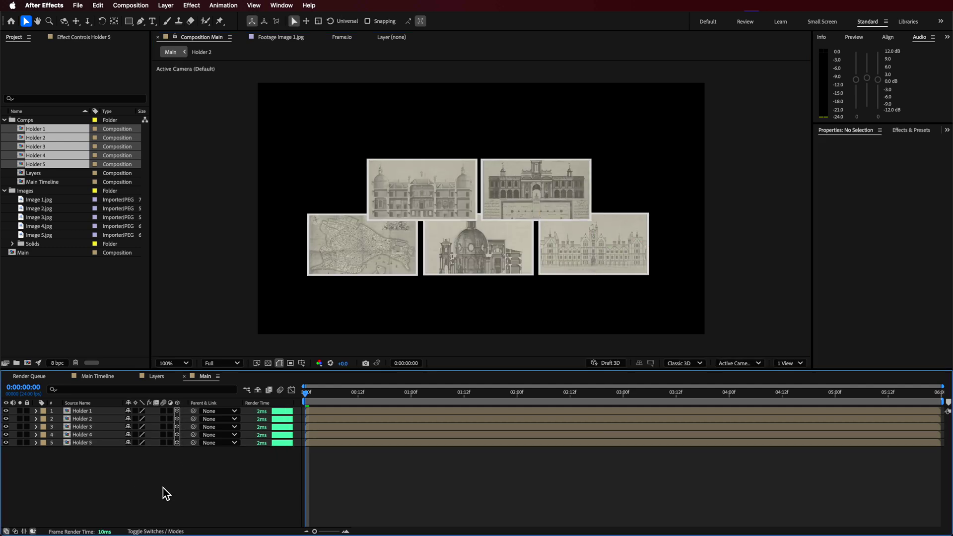
left_click(88, 411)
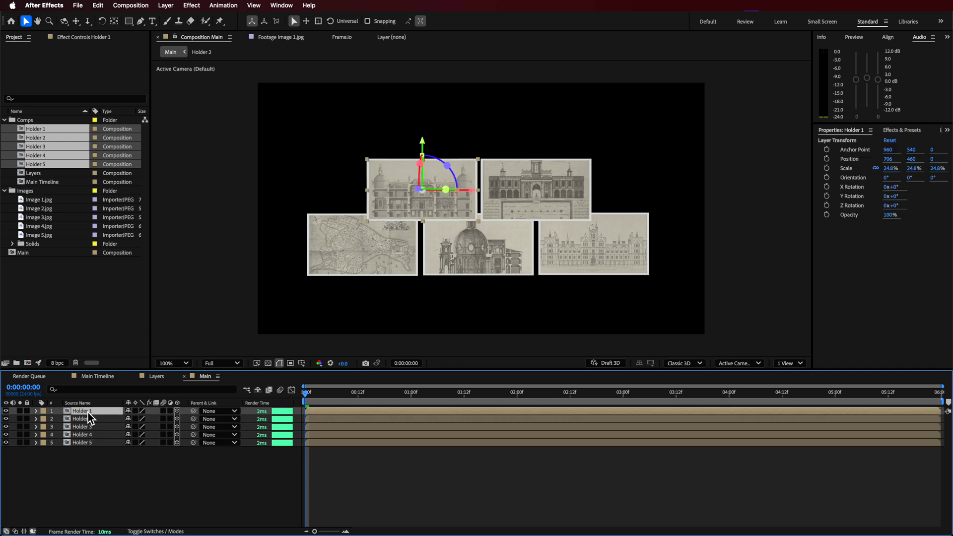
left_click(83, 443, "shift")
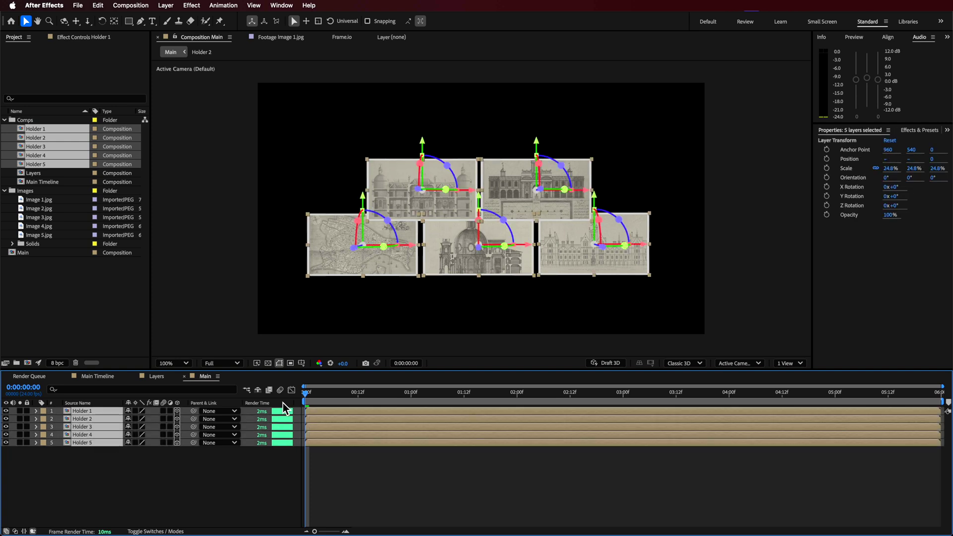
left_click_drag(535, 391, 888, 411)
key("p")
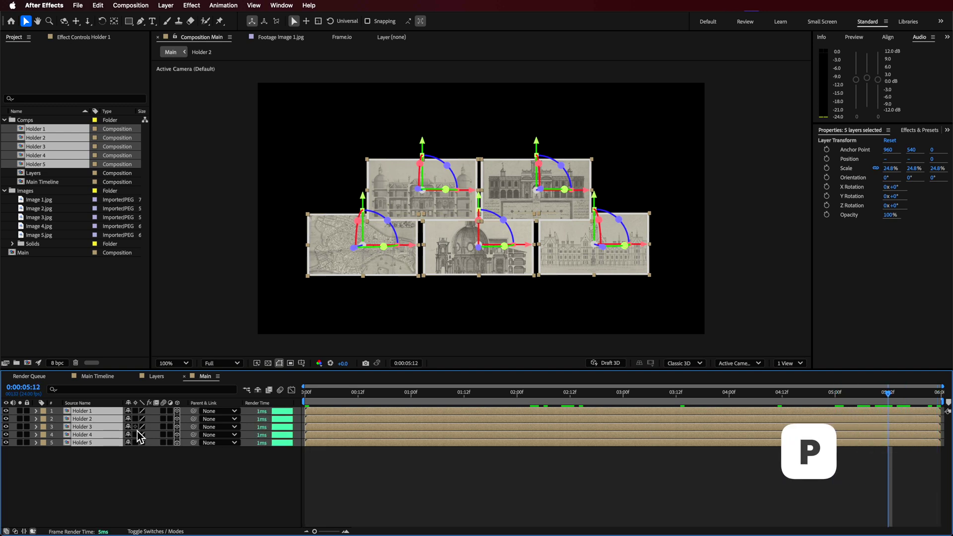
key("alt+shift+p")
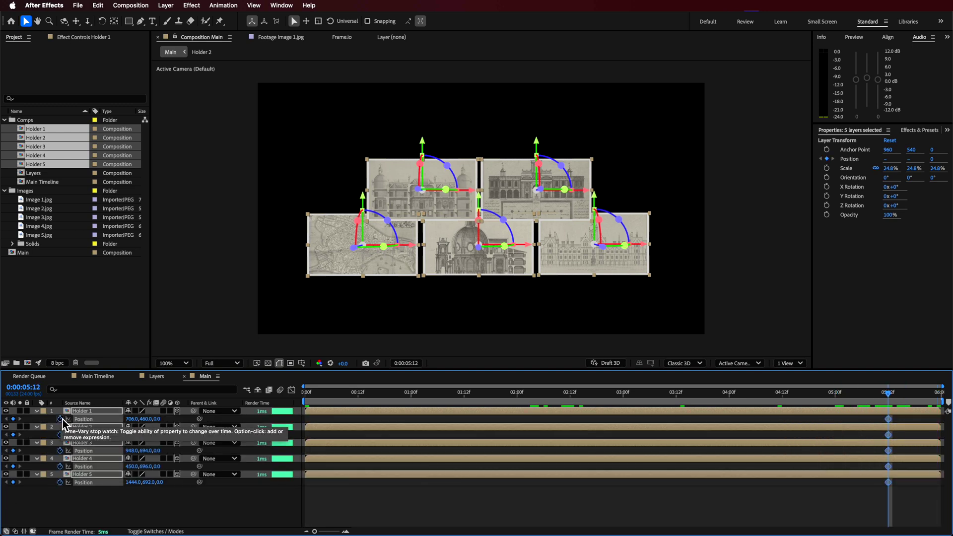
key("alt+shift+s")
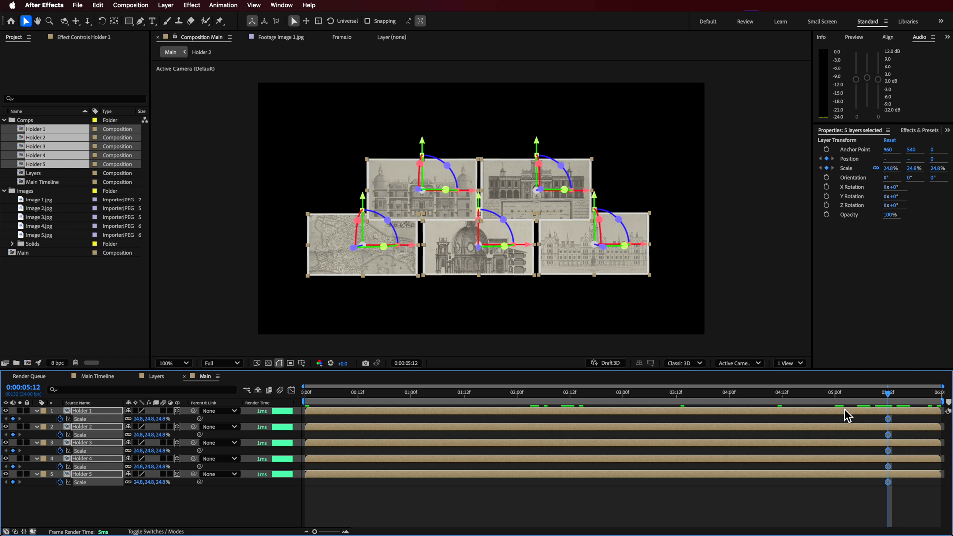
key("u")
- Enlarge the timeline area and move the playhead to 0:00:04:03
left_click_drag(888, 395, 878, 411)
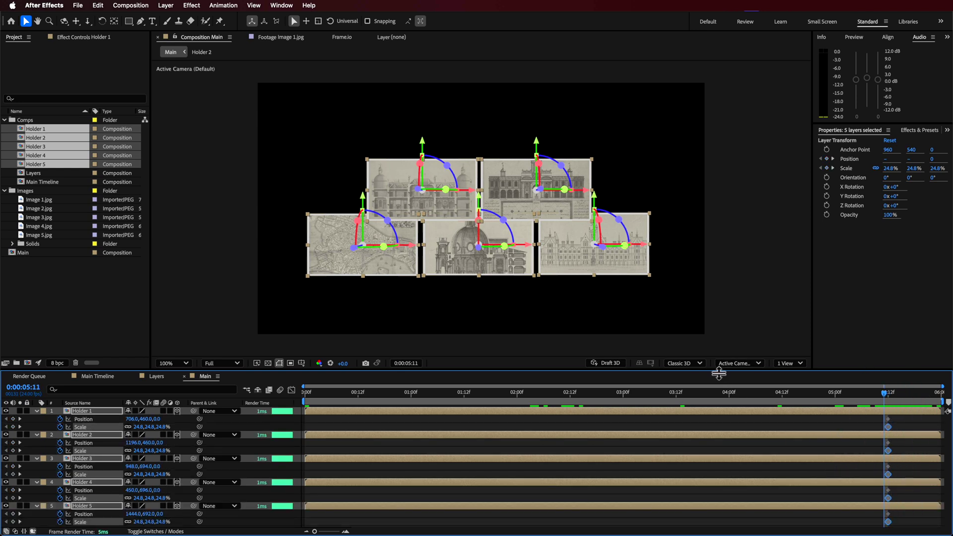
left_click_drag(719, 373, 719, 354)
left_click_drag(870, 378, 743, 373)
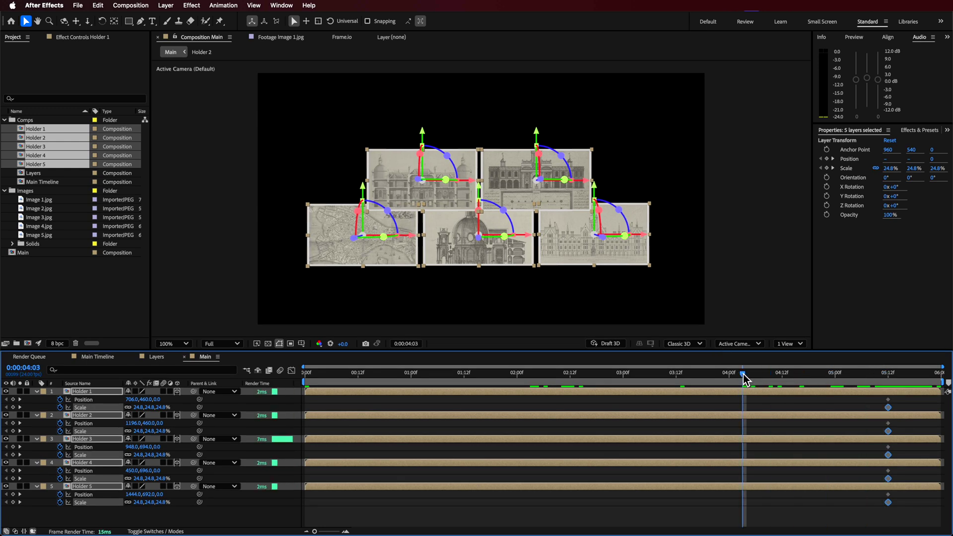
left_click(735, 204)
left_click(531, 167)
left_click_drag(453, 179, 365, 186)
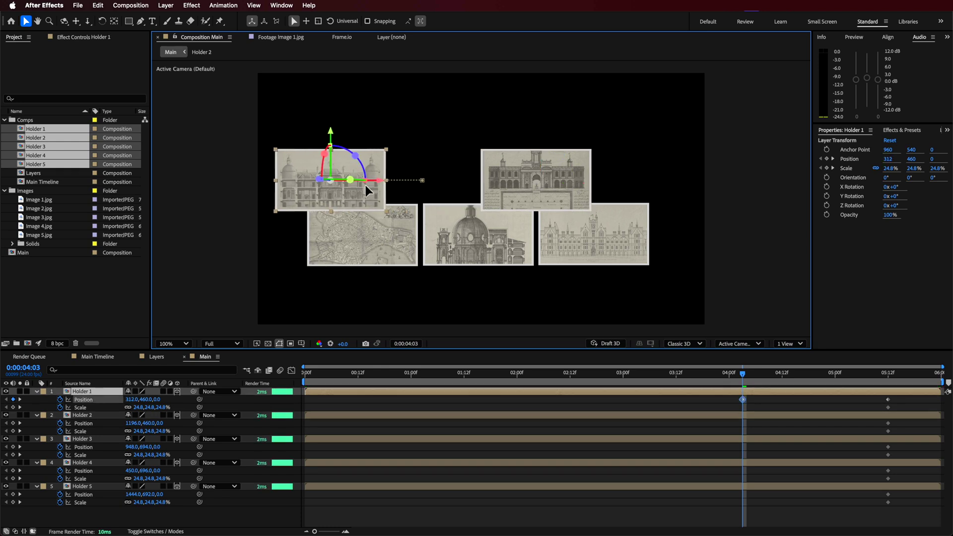
key("ctrl+z")
- At 0:00:04:03, rearrange the images into a single slightly staggered row in the order Holder 4, 1, 3, 2, 5
left_click_drag(364, 243, 309, 190)
left_click_drag(538, 234, 703, 190)
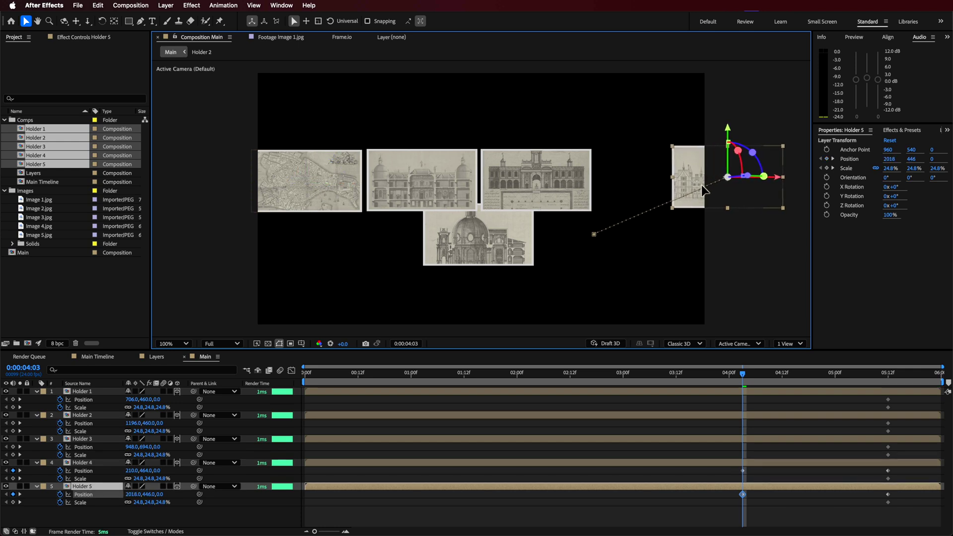
left_click_drag(518, 198, 591, 193)
left_click_drag(469, 235, 517, 192)
left_click(315, 204)
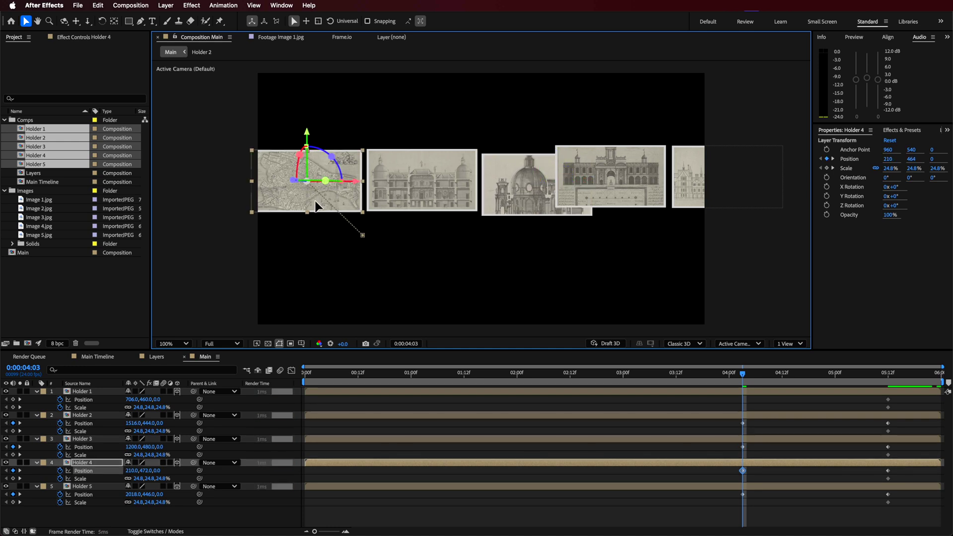
left_click_drag(315, 200, 315, 204)
left_click_drag(617, 188, 659, 187)
left_click_drag(756, 192, 782, 209)
- Scale all five Holder layers to 15.8% at 0:00:04:03
left_click(93, 394, "shift")
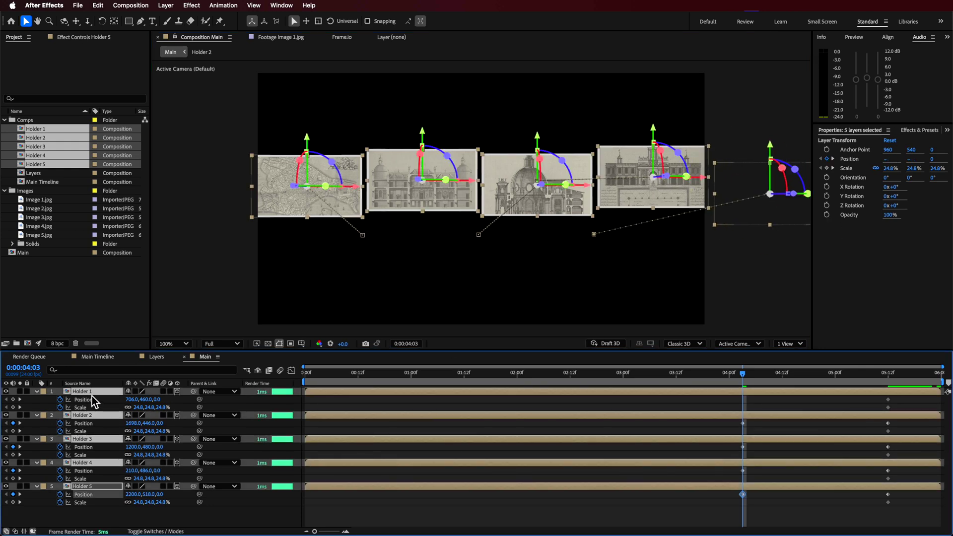
left_click_drag(164, 408, 161, 408)
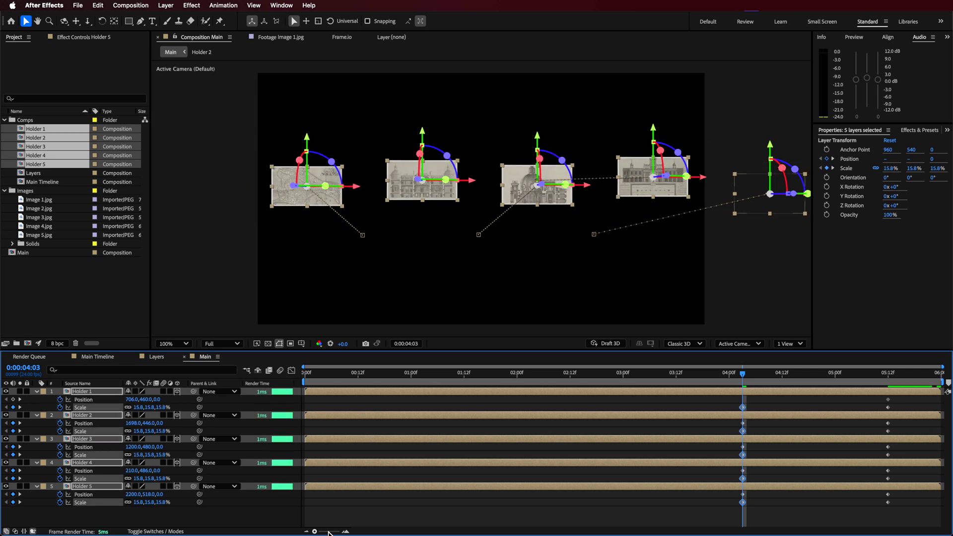
left_click(352, 519)
- Close the gaps between the scaled-down images, then centre the whole staggered row horizontally in the frame
left_click(307, 186)
left_click_drag(436, 179, 407, 183)
left_click_drag(544, 185, 464, 189)
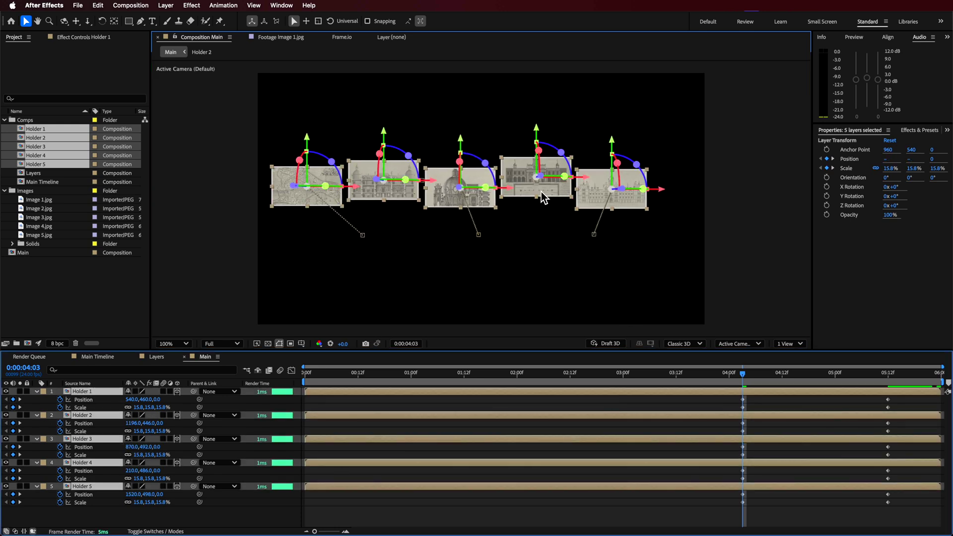
left_click_drag(585, 182, 644, 183)
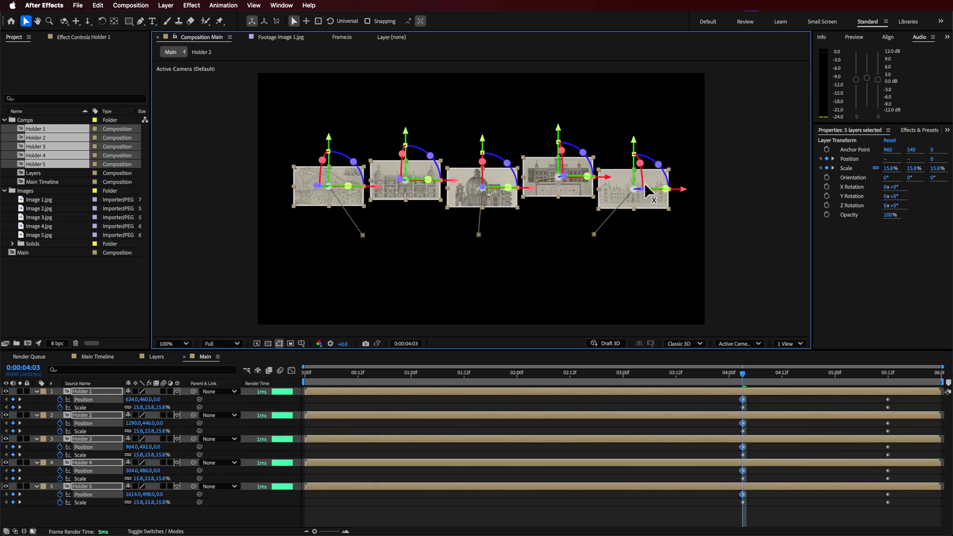
left_click(763, 201)
- Add Position and Scale keyframes to all five Holder layers at 0:00:01:06, keeping the row arrangement
left_click_drag(747, 380, 698, 420)
right_click(681, 421)
left_click(645, 403)
left_click_drag(702, 380, 439, 430)
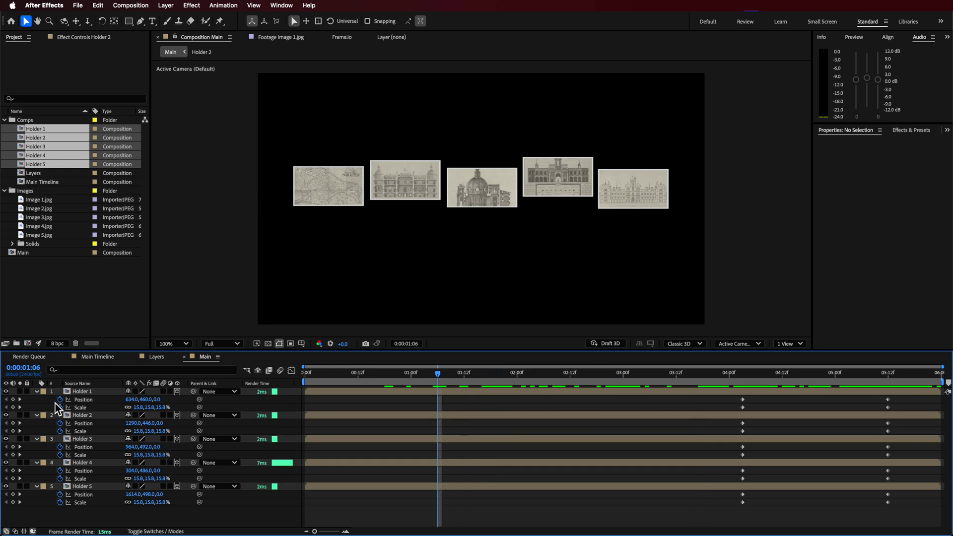
left_click(14, 401)
key("ctrl+a")
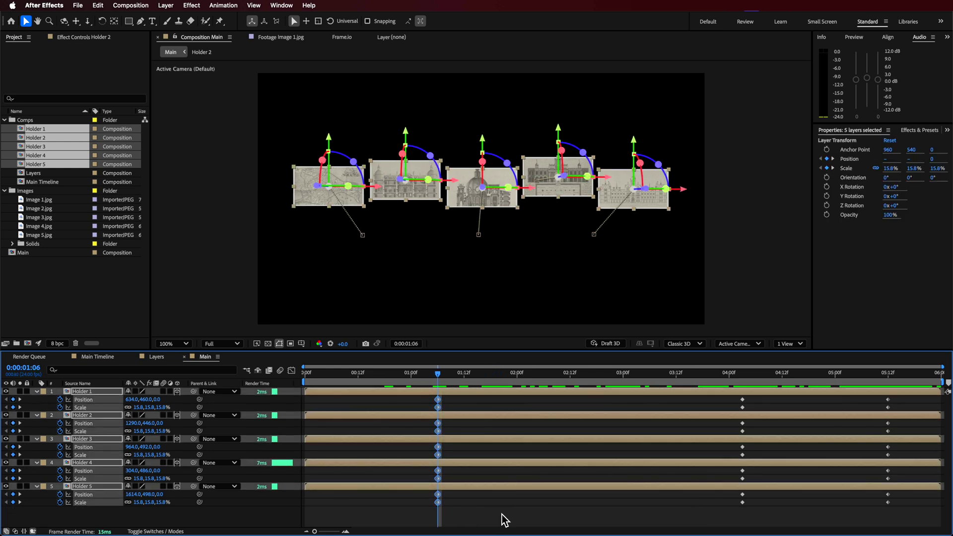
left_click(493, 513)
- At 0:00:00:00, move Holder 4 to 251.6, 486, 130 and tilt its orientation to 0°, 346.8°, 357.3°
left_click_drag(442, 376, 279, 398)
left_click(338, 178)
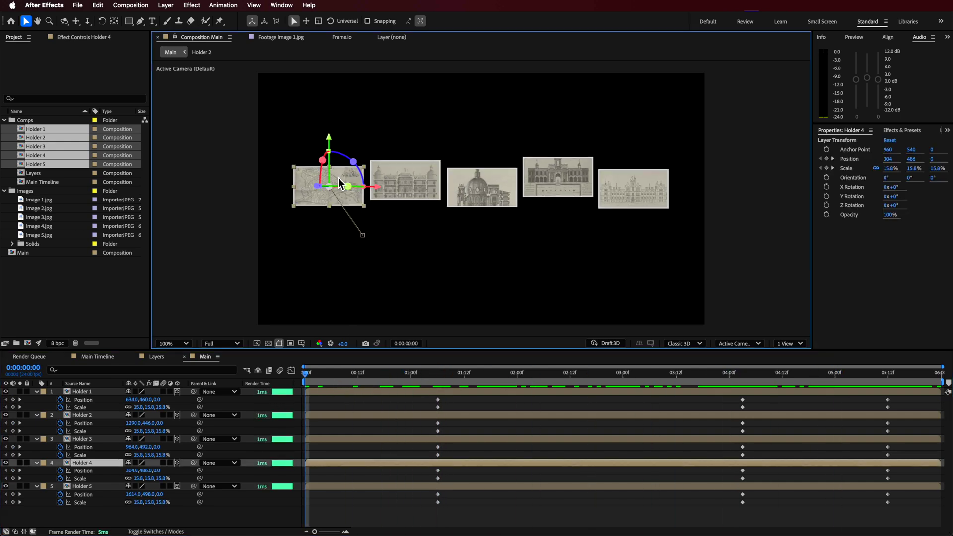
left_click_drag(319, 188, 323, 193)
left_click_drag(382, 187, 327, 187)
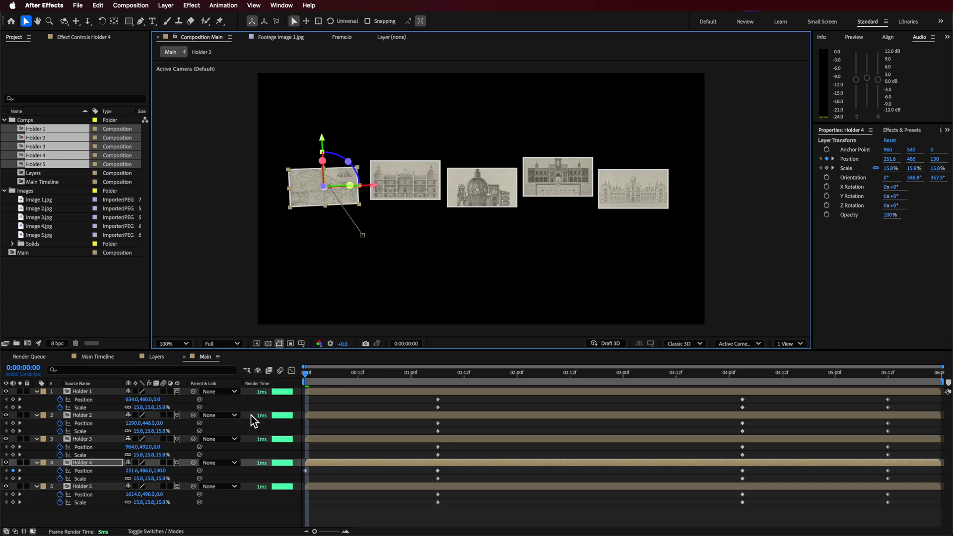
- Enable Orientation keyframing on Holder 4 at 0:00:00:00
left_click(37, 463)
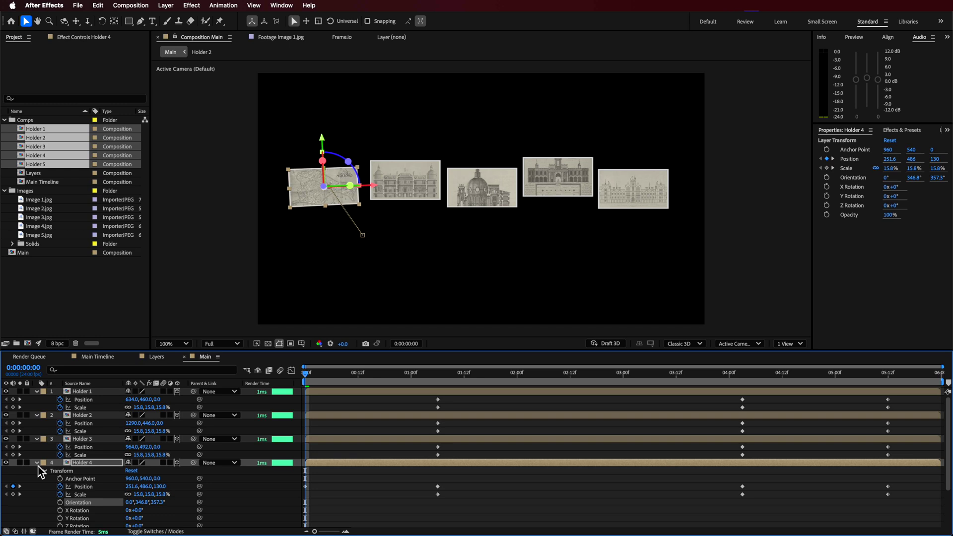
scroll(61, 497, "down", 1)
left_click(60, 495)
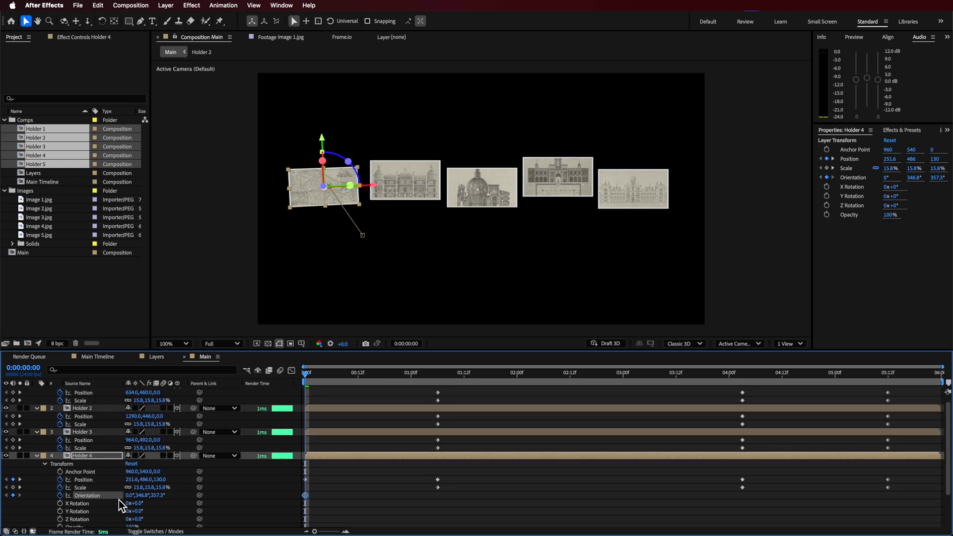
- Set Holder 4's Orientation to 0°, 0°, 0° at 0:00:01:06 and scrub through the motion to check it
scroll(121, 506, "down", 2)
left_click_drag(341, 376, 442, 393)
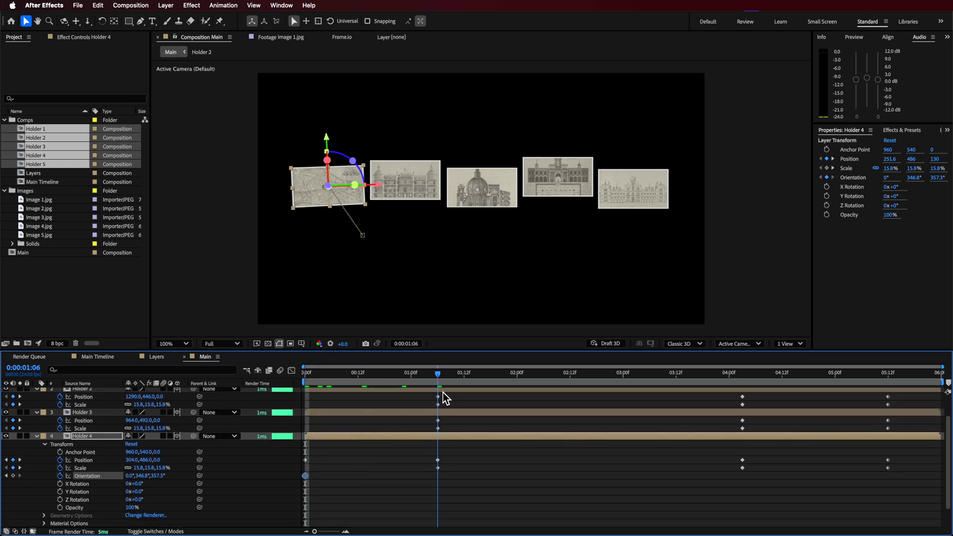
left_click(145, 475)
key("ctrl+z")
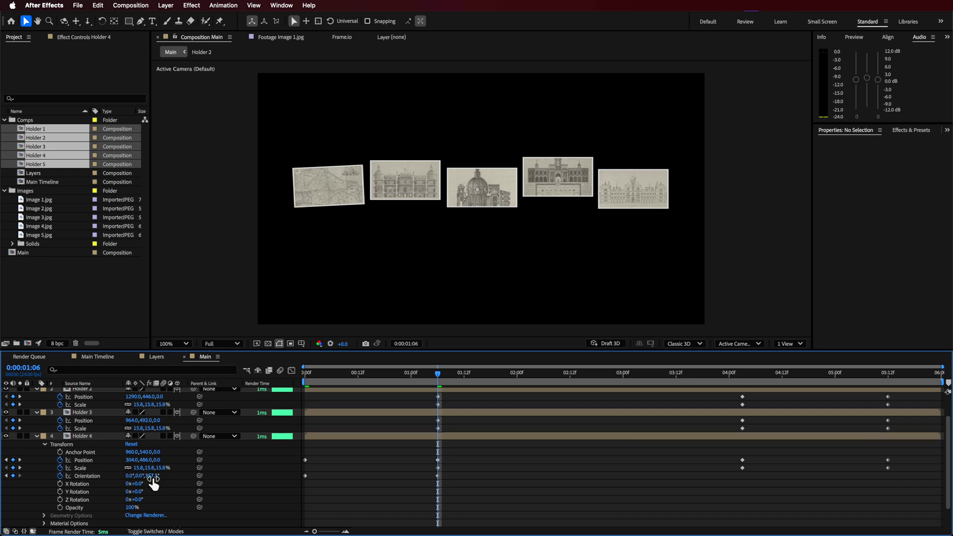
left_click_drag(376, 376, 601, 444)
key("j")
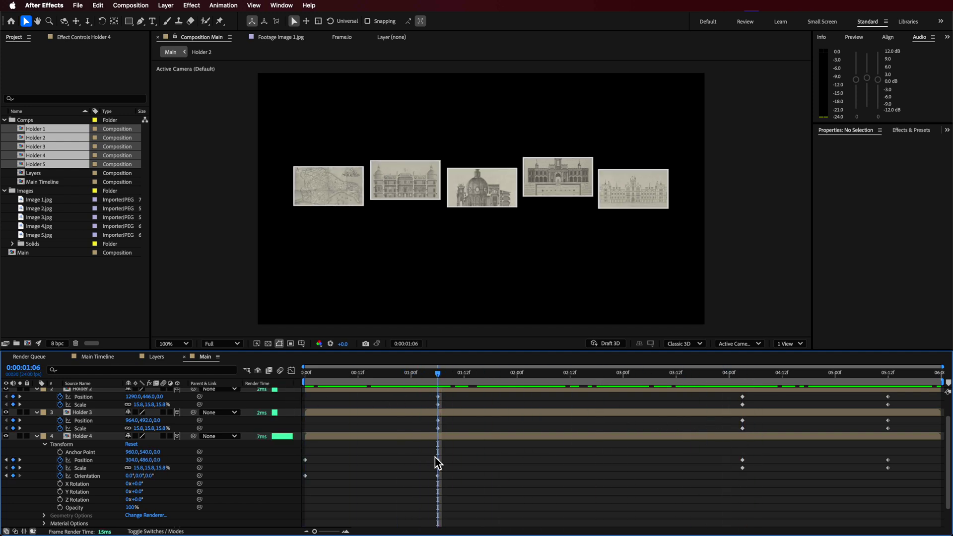
- Delete the Position and Scale keyframes at 0:00:01:06 from Holders 1, 2, 3 and 5, and show only Holder 4's keyframed properties
scroll(419, 458, "up", 2)
left_click_drag(453, 400, 430, 474)
key("Delete")
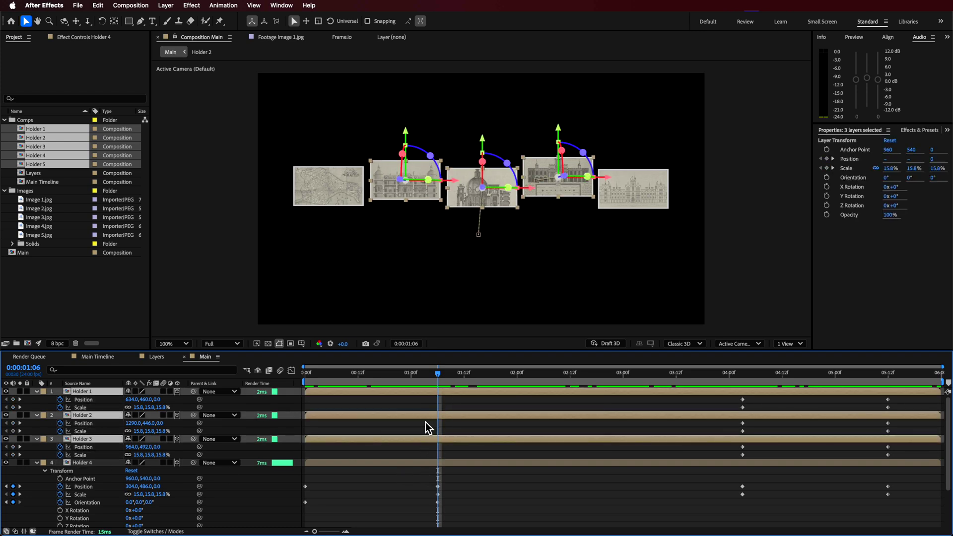
scroll(109, 491, "down", 3)
left_click(72, 412)
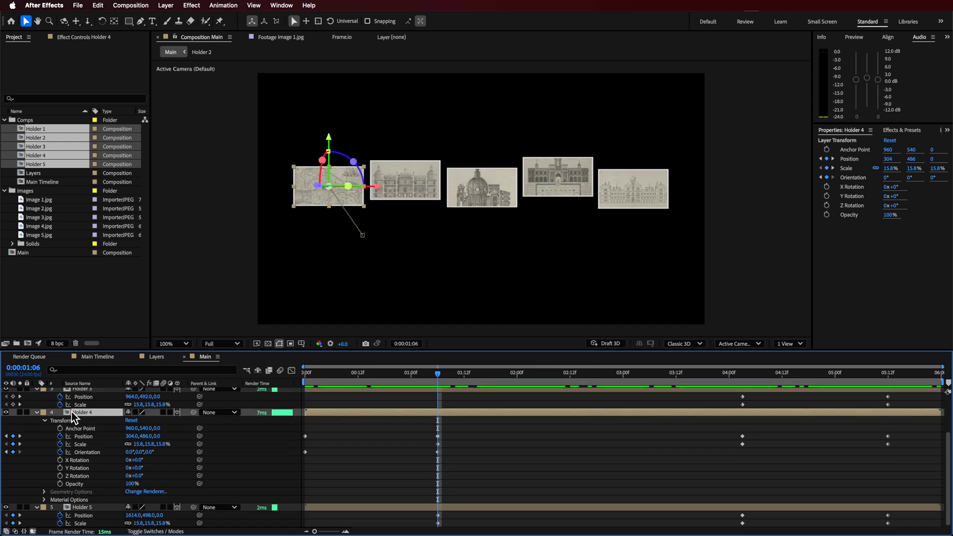
key("u")
left_click_drag(450, 499, 434, 514)
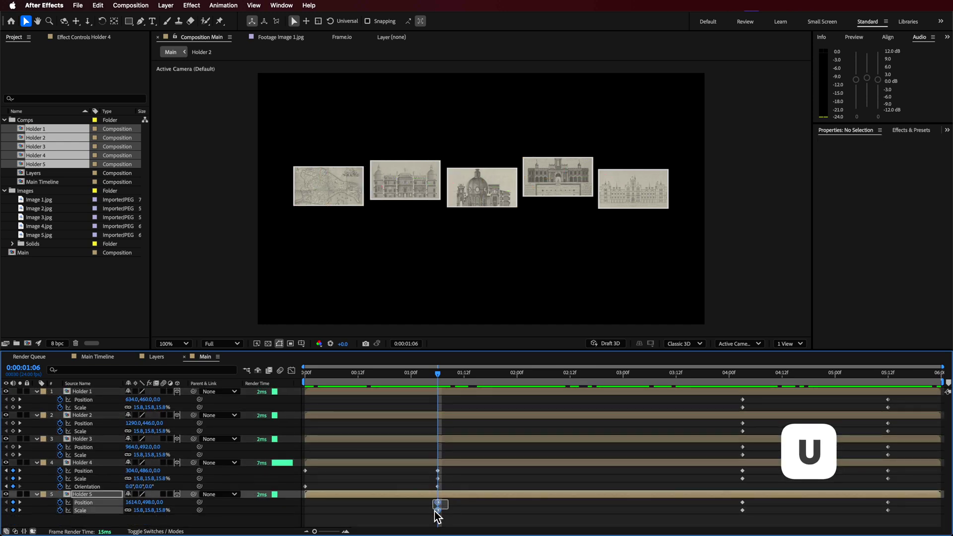
key("Delete")
left_click(487, 478)
- At 0:00:04:03, bring Holder 1 and Holder 2 forward together to Z -199.8
key("space")
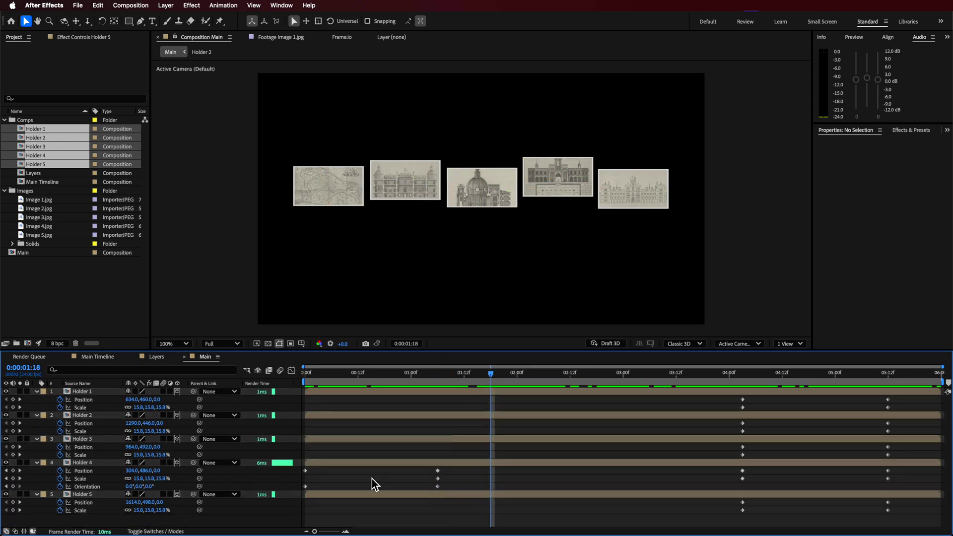
left_click(382, 463)
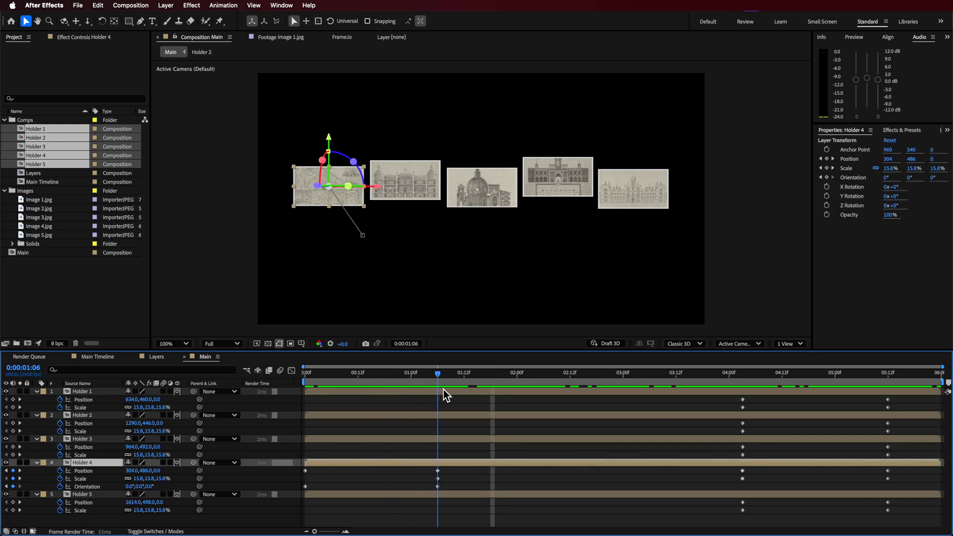
key("k")
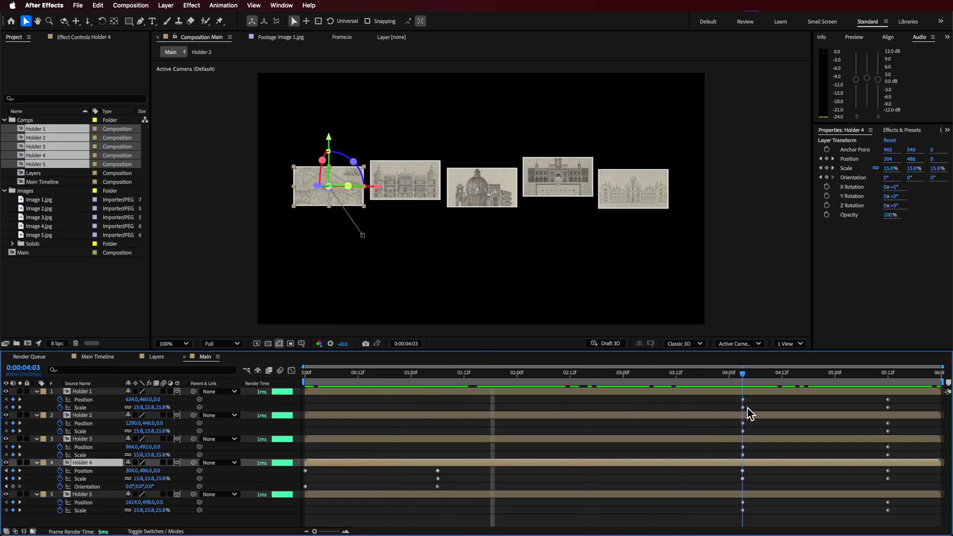
left_click(402, 180)
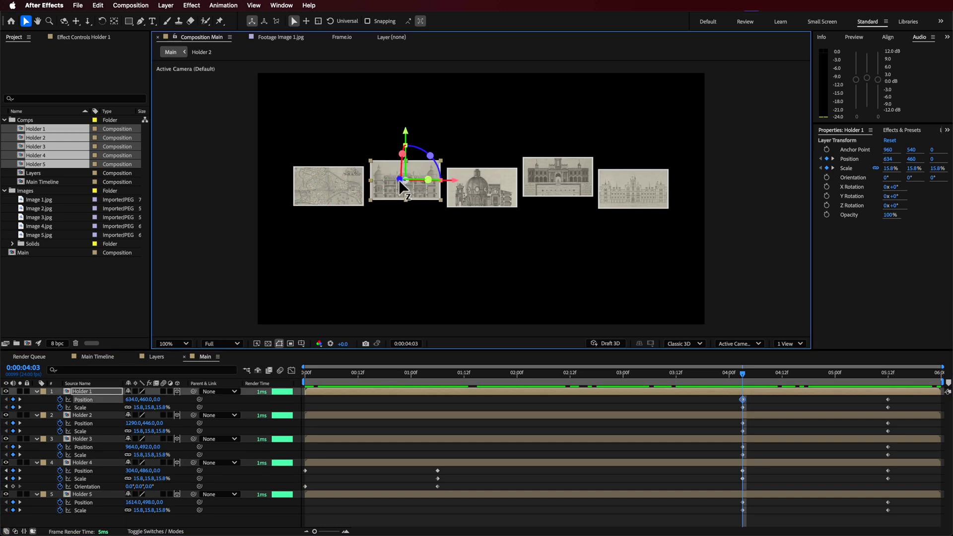
left_click_drag(801, 380, 880, 383)
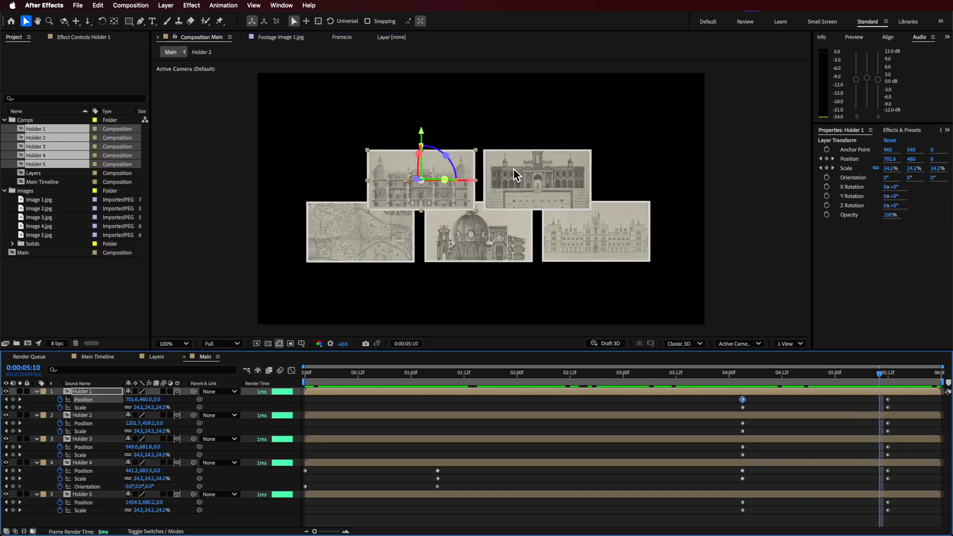
left_click(555, 185, "shift")
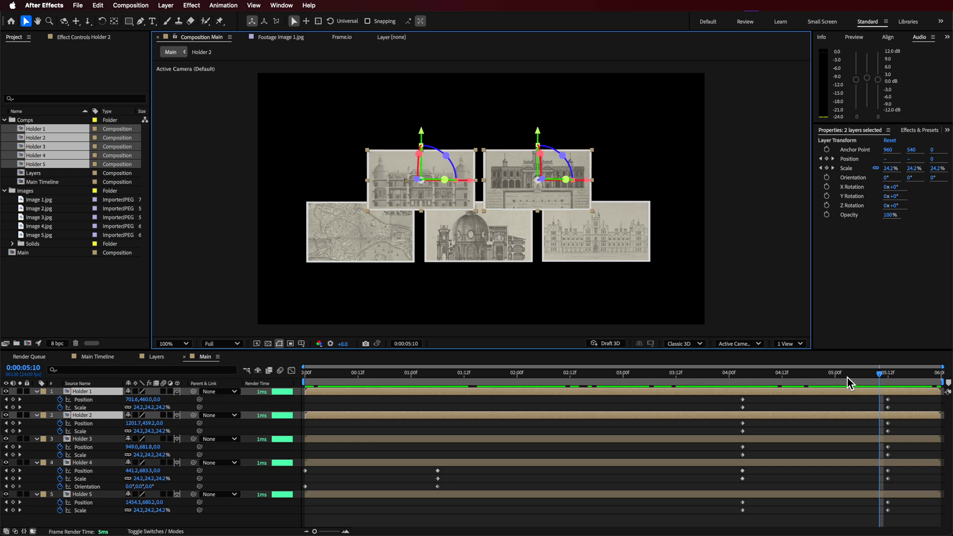
left_click_drag(847, 378, 745, 382)
left_click_drag(396, 182, 390, 183)
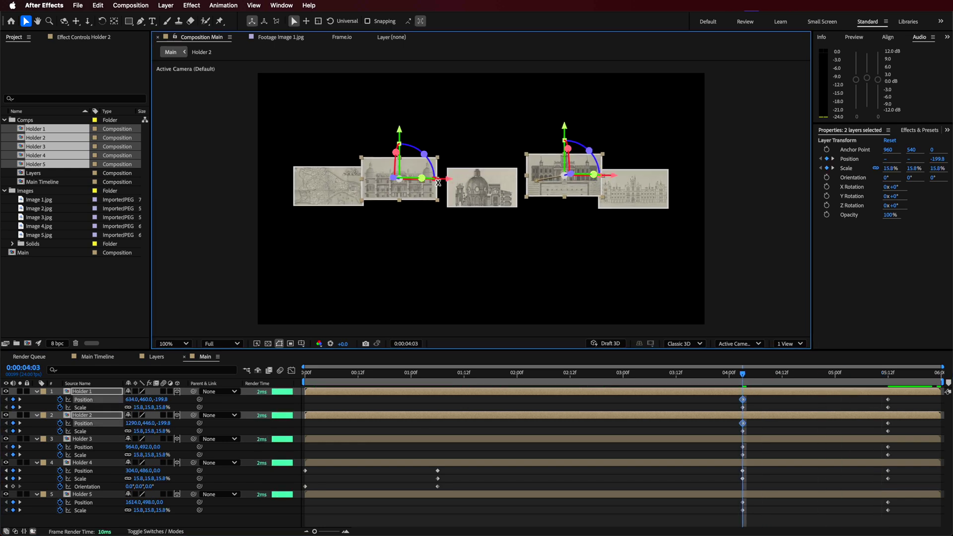
- Shift Holder 1 to X 658.1 and Holder 2 to X 1265.9 at 0:00:04:03 to even out the row
left_click_drag(450, 186, 456, 187)
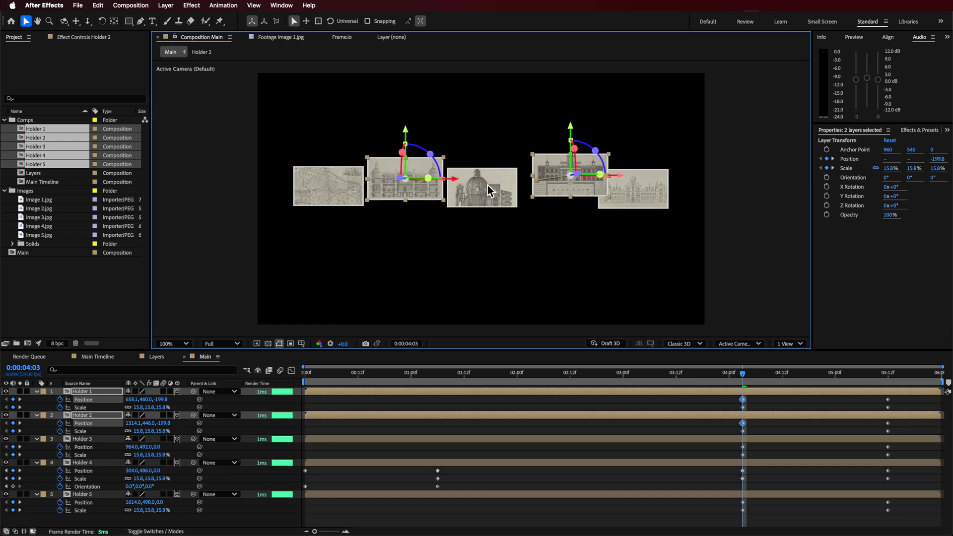
left_click(586, 253)
left_click(568, 172)
left_click_drag(619, 177, 606, 179)
- At 0:00:05:12, bring Holder 2 forward to Z -151.1 and Holder 1 to Z -161.1
left_click_drag(753, 378, 888, 377)
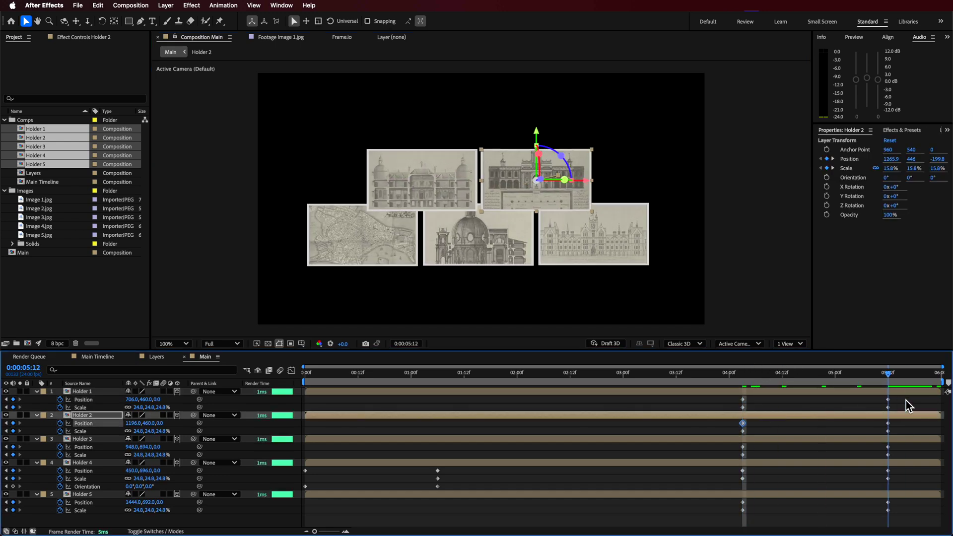
left_click_drag(543, 179, 545, 180)
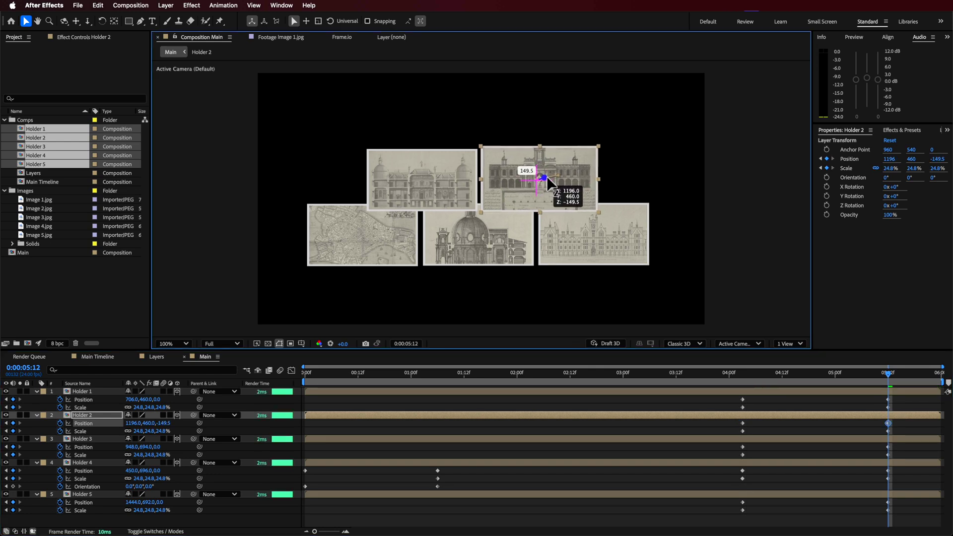
left_click(440, 186)
left_click_drag(417, 179, 410, 187)
left_click(827, 527)
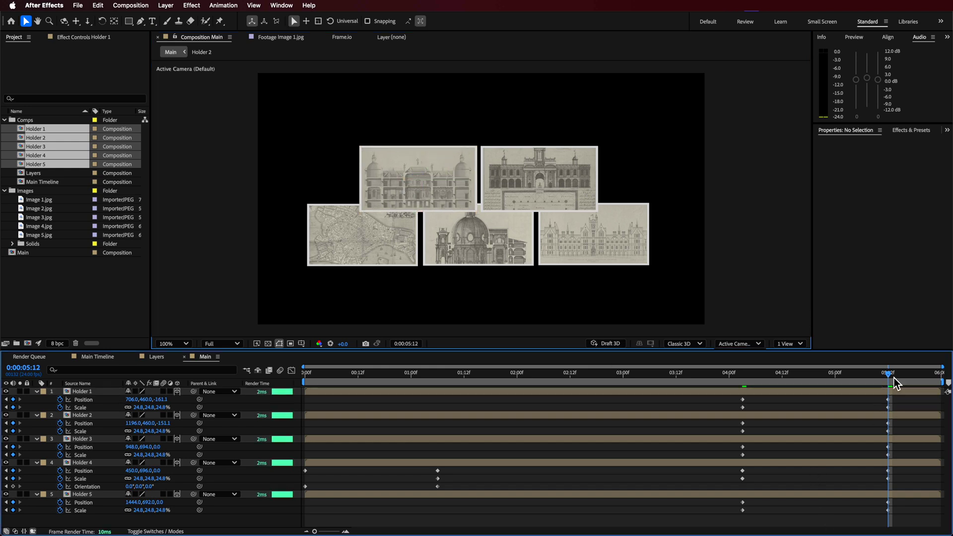
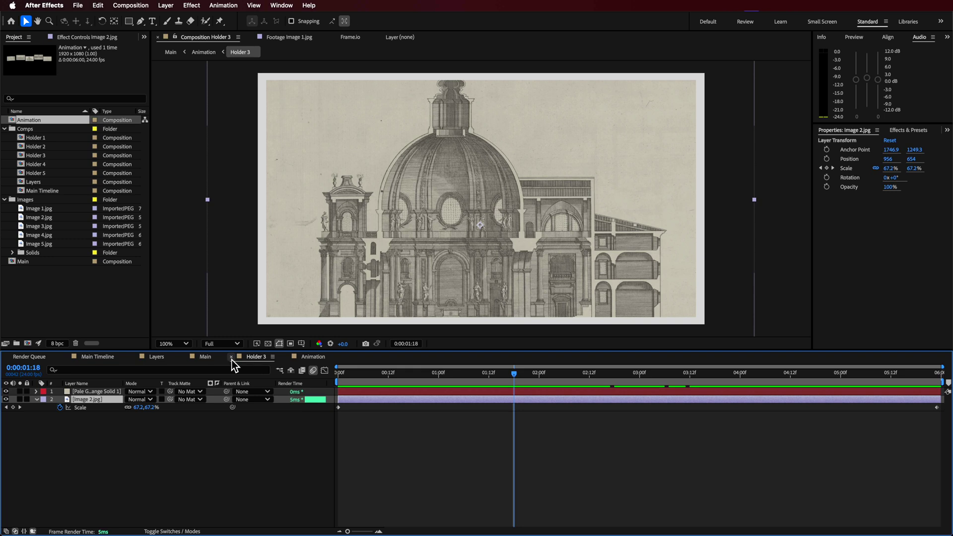
- Return to the Main composition and add a two-node 35 mm camera above the Animation layer
left_click(315, 419)
key("space")
key("space")
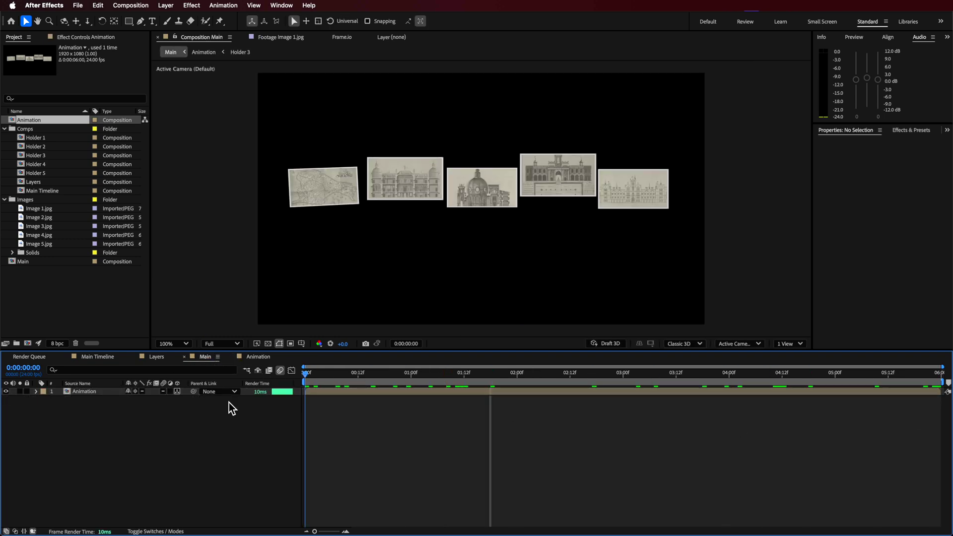
right_click(45, 418)
mouse_move(85, 415)
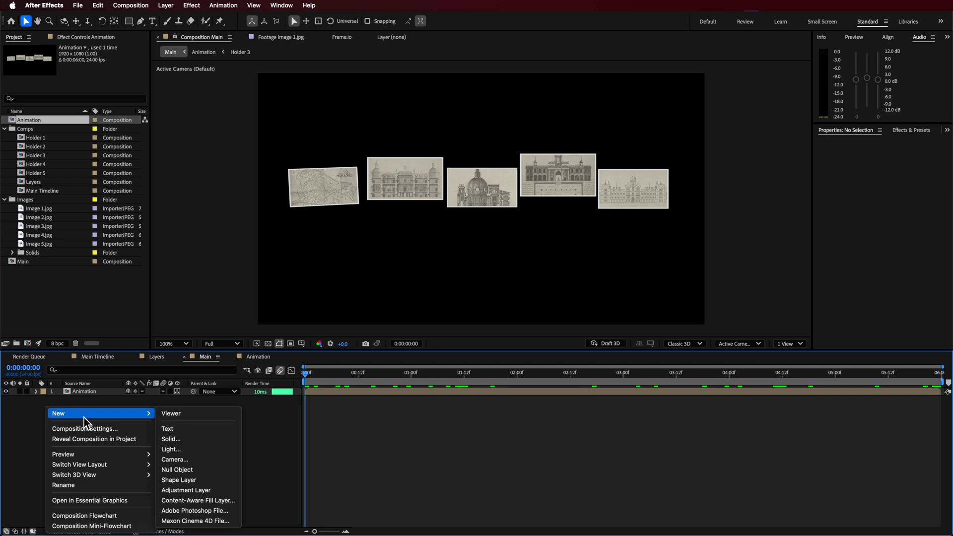
left_click(187, 459)
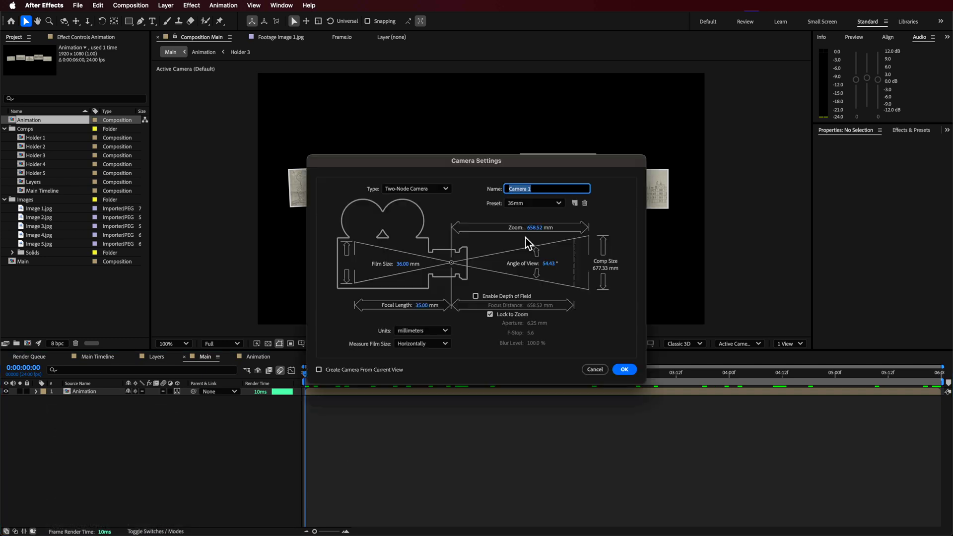
left_click(623, 369)
key("c")
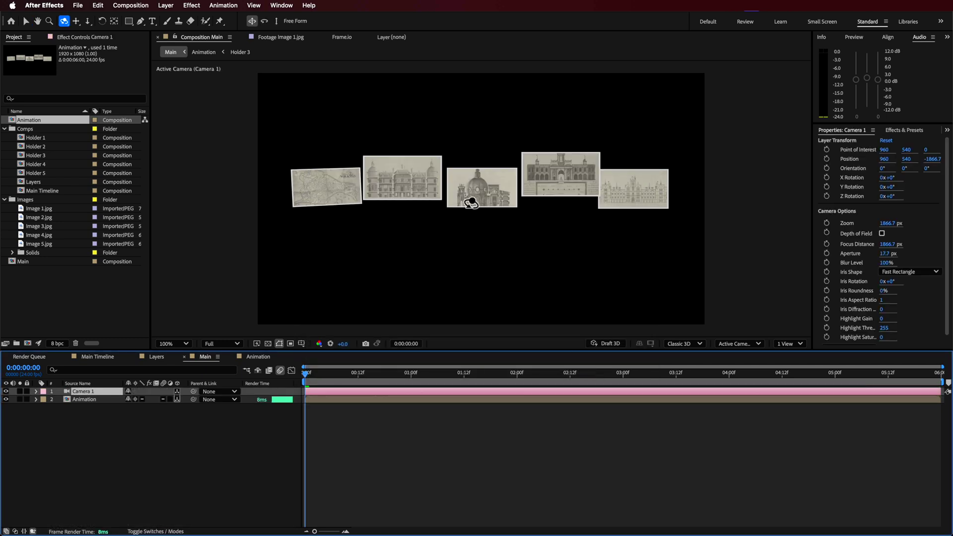
- Keyframe Camera 1's Point of Interest and Position at 0:00:00:00 and again at 0:00:05:17
left_click(36, 391)
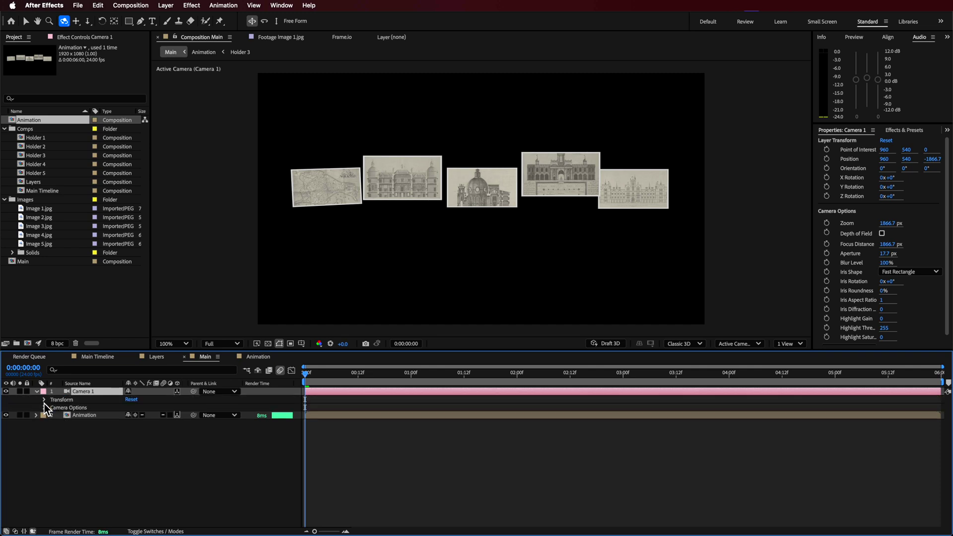
left_click(46, 400)
left_click(60, 415)
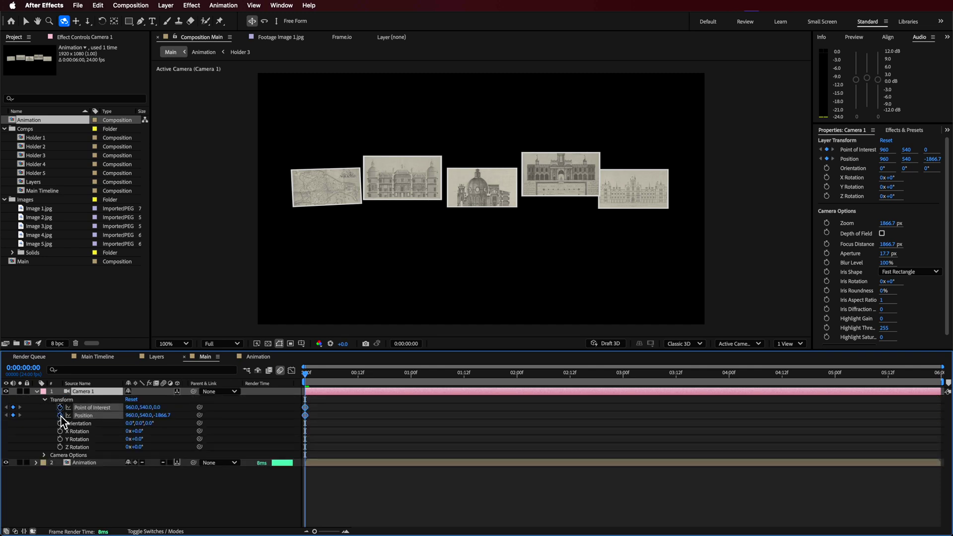
left_click_drag(306, 387, 910, 380)
key("End")
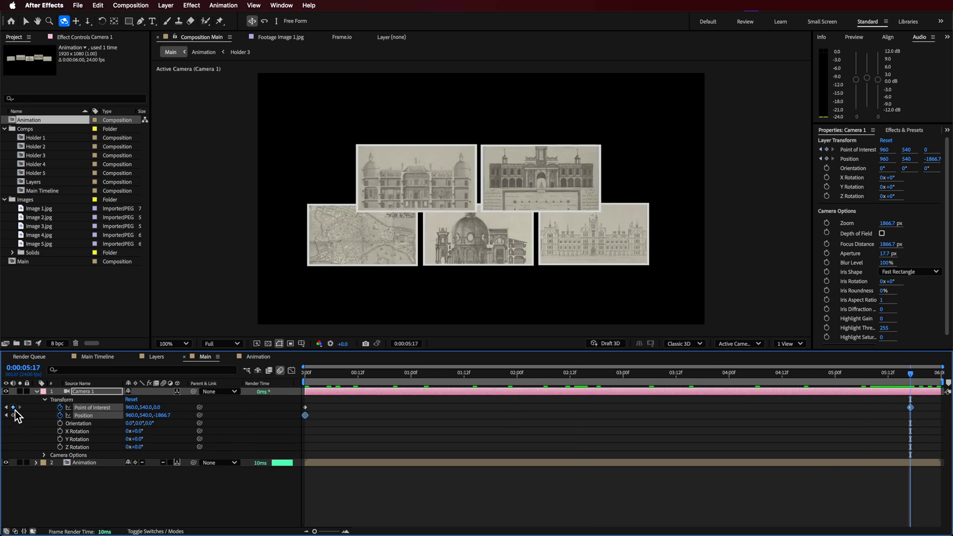
- At 0:00:00:00, pan and dolly Camera 1 to frame the tilted map image, with Position 265.5, 491.5, -615.8
key("Home")
key("c")
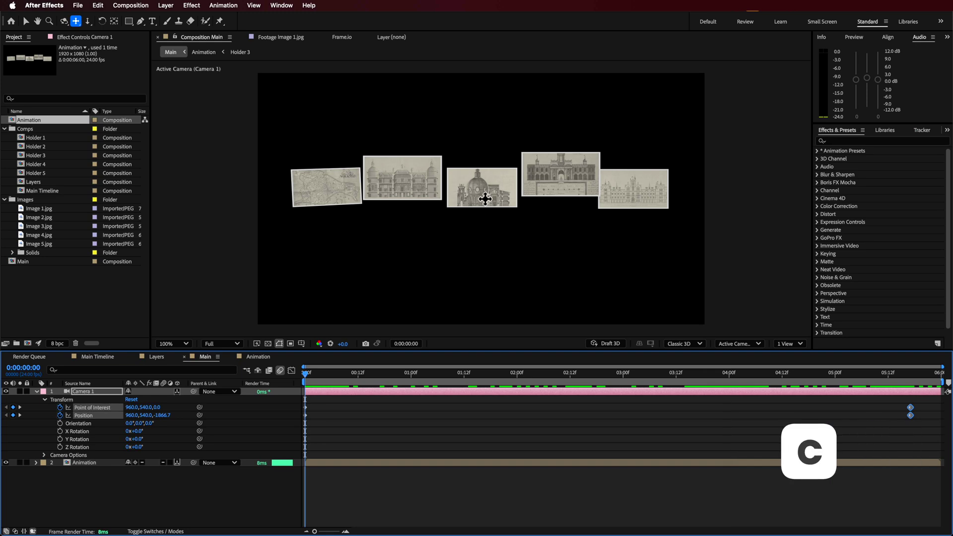
key("c")
left_click_drag(372, 181, 381, 14)
left_click_drag(421, 185, 432, 211)
key("c")
key("c")
left_click_drag(527, 196, 936, 212)
key("c")
left_click_drag(472, 198, 473, 297)
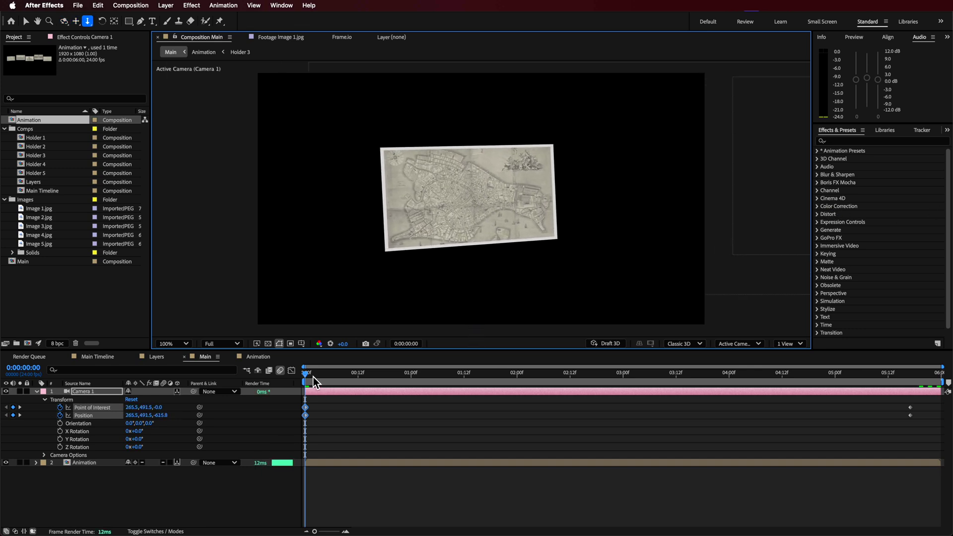
- Copy Camera 1's starting Point of Interest and Position keyframes to 0:00:01:11
key("space")
key("space")
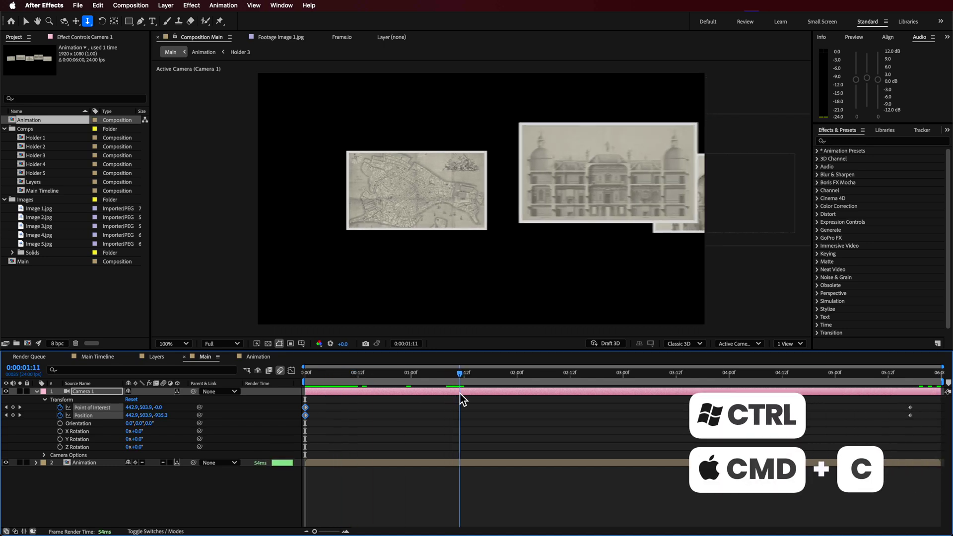
left_click_drag(350, 404, 304, 425)
key("ctrl+v")
- Paste the 0:00:01:11 camera keyframes at 0:00:03:00 and pan there to Holder 2's image, with Position 1263.6, 446.7, -615.8
left_click_drag(468, 387, 627, 415)
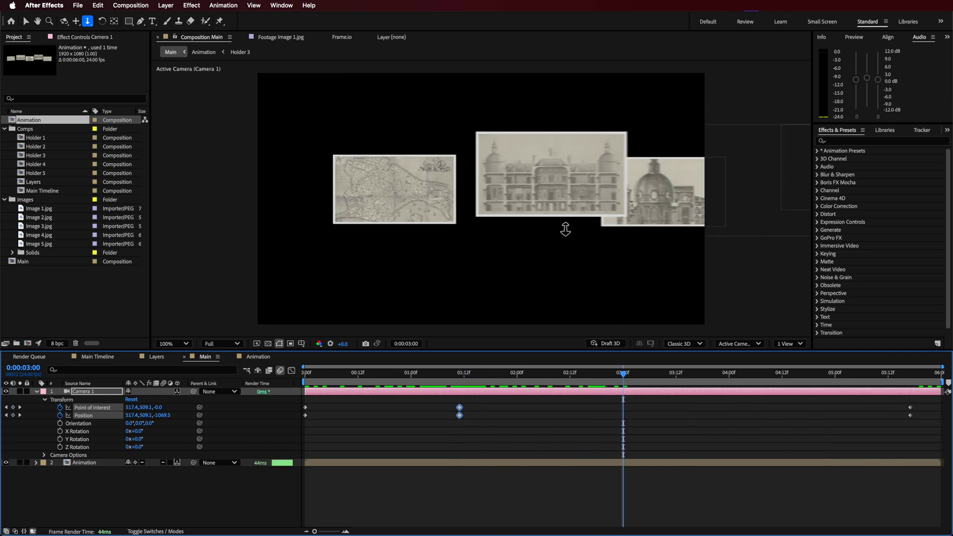
left_click_drag(479, 428, 443, 435)
key("super+c")
key("super+v")
key("c")
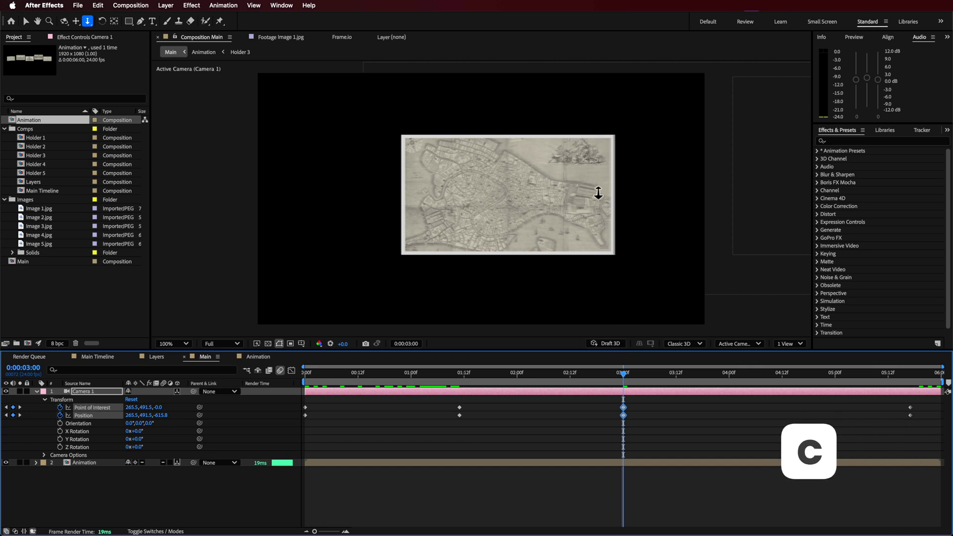
key("c")
left_click_drag(629, 192, 228, 204)
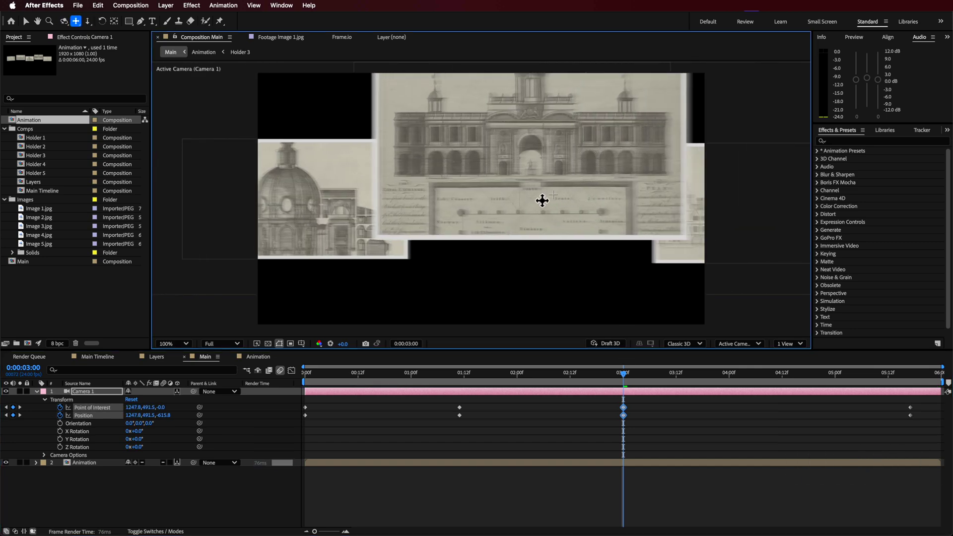
left_click_drag(543, 200, 509, 208)
- At 0:00:01:11, shift Camera 1 to Position 265.5, 482.1, -615.8 and preview the move to the next image
left_click_drag(624, 373, 457, 399)
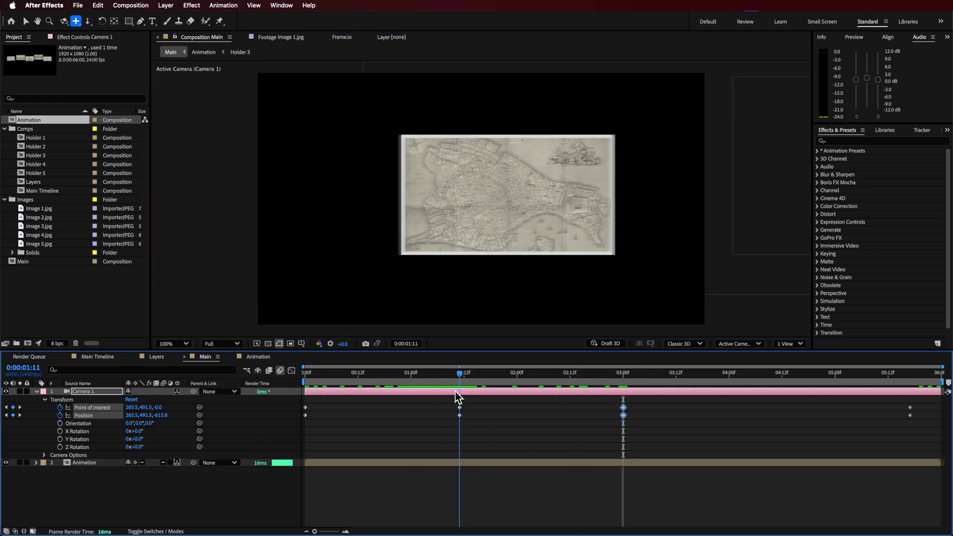
left_click(514, 182)
left_click_drag(514, 183, 513, 186)
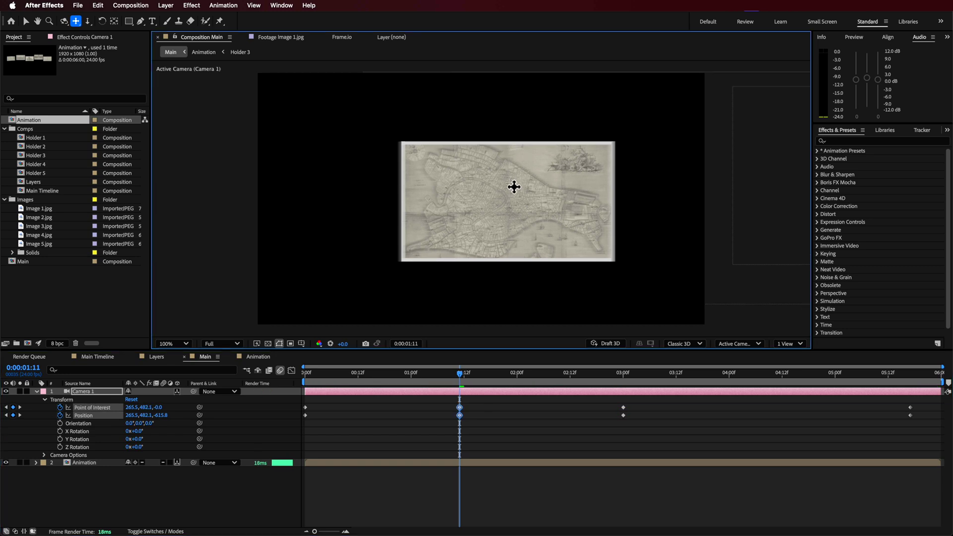
key("space")
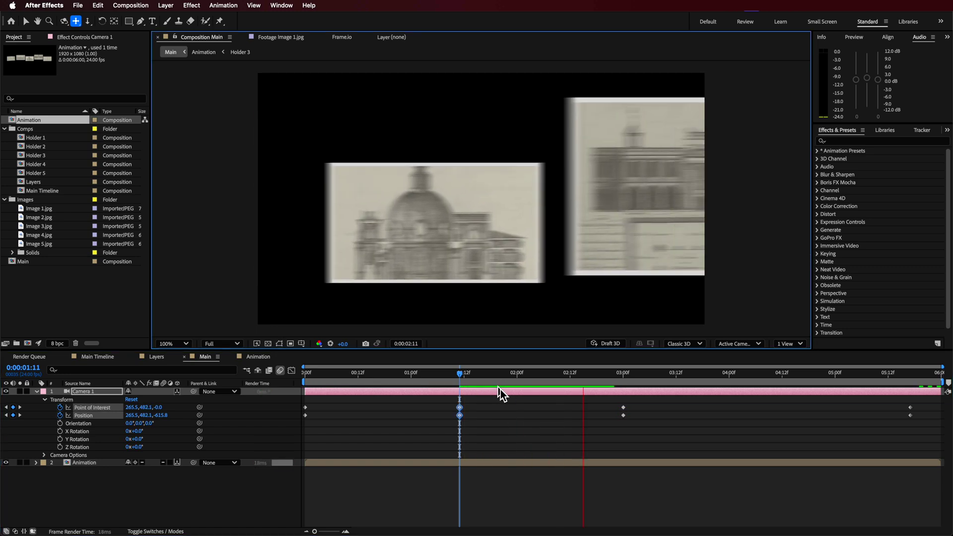
- Copy Camera 1's 0:00:03:00 keyframes to about 0:00:04:02 and check the camera hold and final move
left_click_drag(635, 377, 772, 386)
left_click_drag(635, 403, 615, 431)
key("super+c")
key("super+v")
left_click_drag(776, 381, 738, 417)
key("space")
left_click_drag(693, 385, 839, 396)
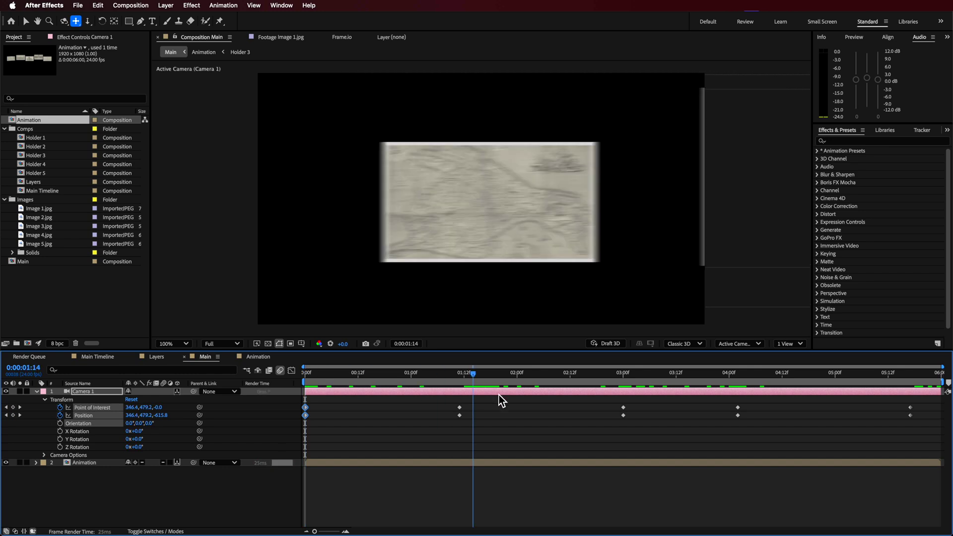
- Show only Camera 1's keyframed properties and apply Easy Ease to all its Point of Interest and Position keyframes
left_click_drag(501, 400, 416, 432)
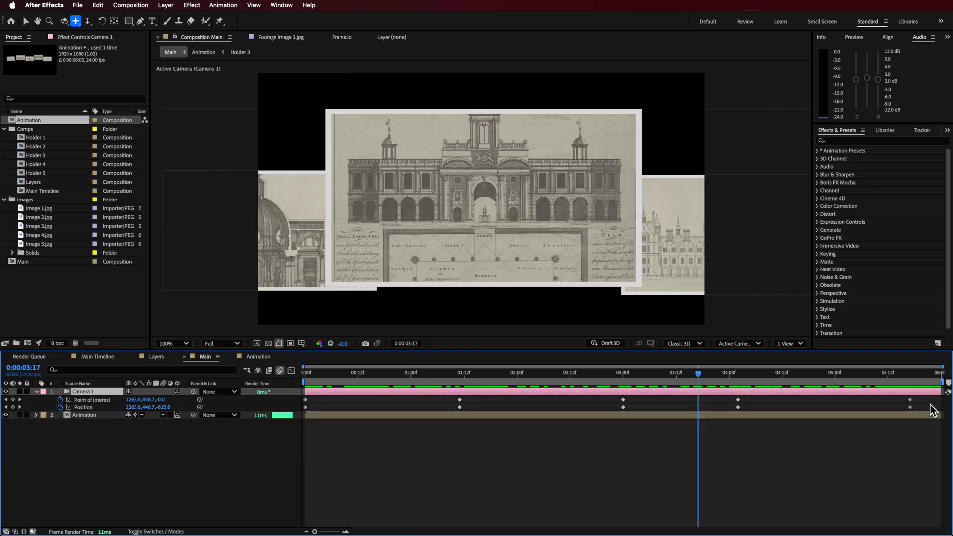
left_click_drag(924, 396, 286, 421)
right_click(309, 402)
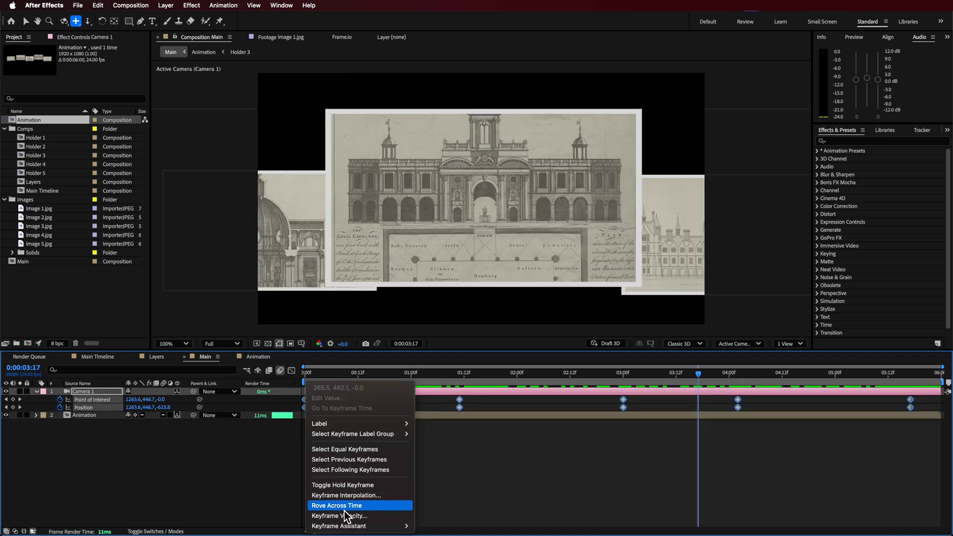
mouse_move(357, 526)
left_click(469, 475)
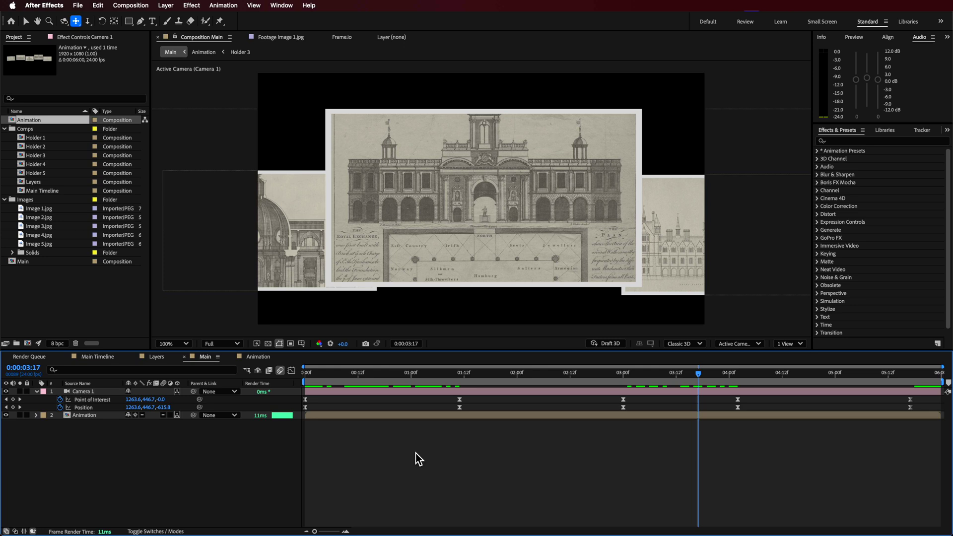
- In the Animation composition, show the keyframes of Holder 1 to Holder 5 and apply Easy Ease to all of them
double_click(79, 415)
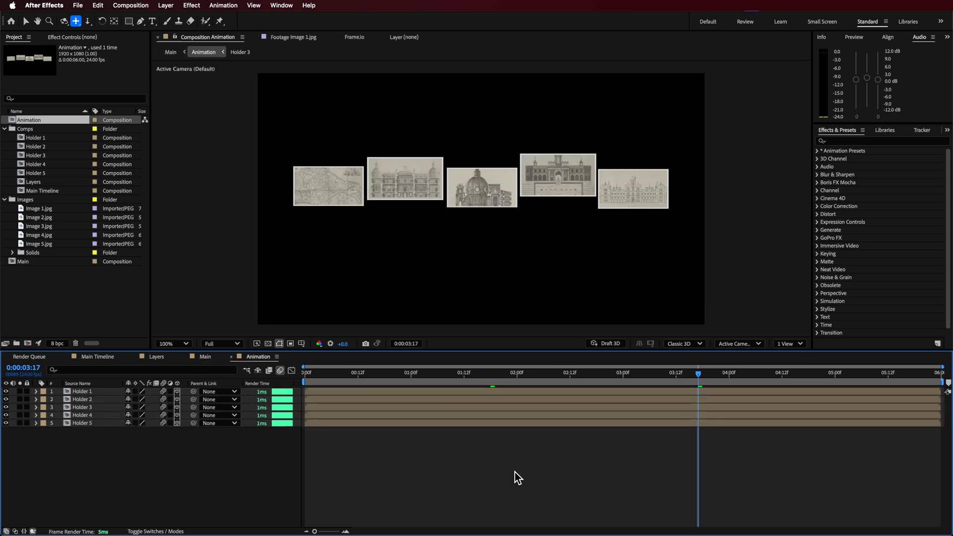
left_click(87, 392)
left_click(86, 424, "shift")
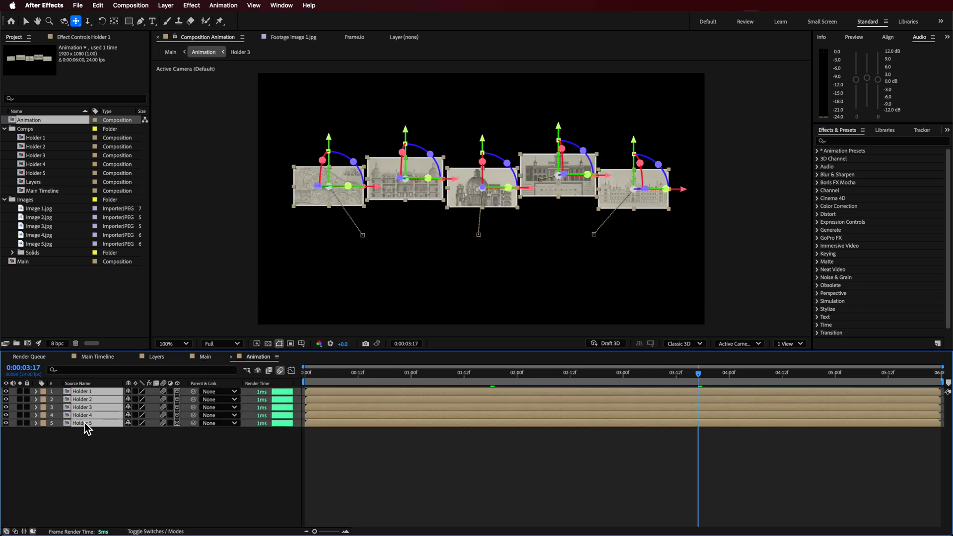
key("u")
left_click_drag(928, 404, 308, 521)
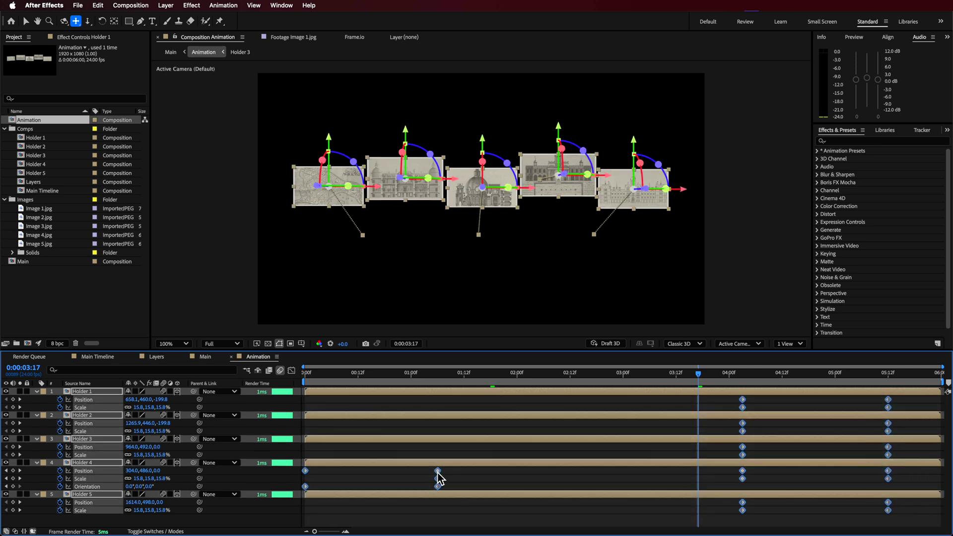
right_click(437, 478)
mouse_move(534, 526)
left_click(564, 465)
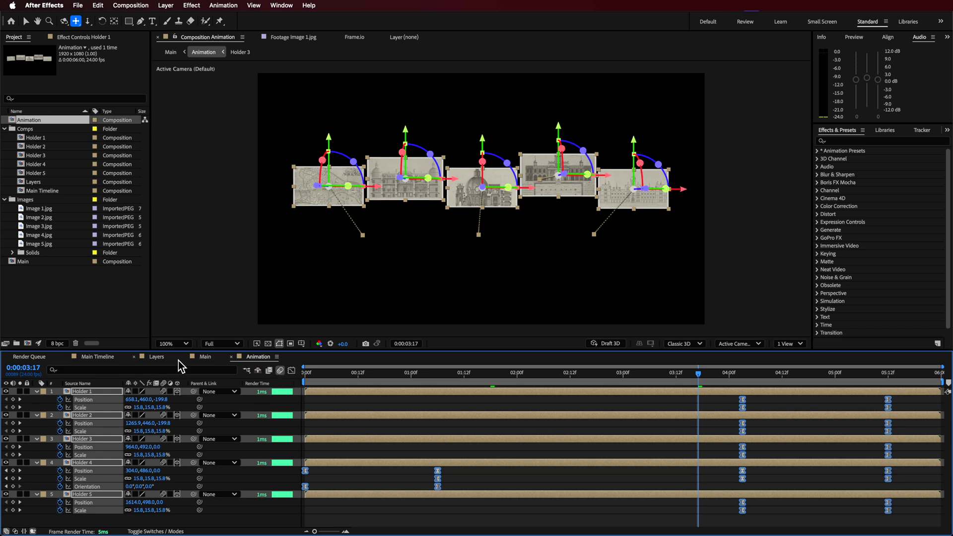
- Return to the Main composition, preview the eased animation, and scrub through to about 0:00:03:19
left_click(157, 360)
left_click(196, 360)
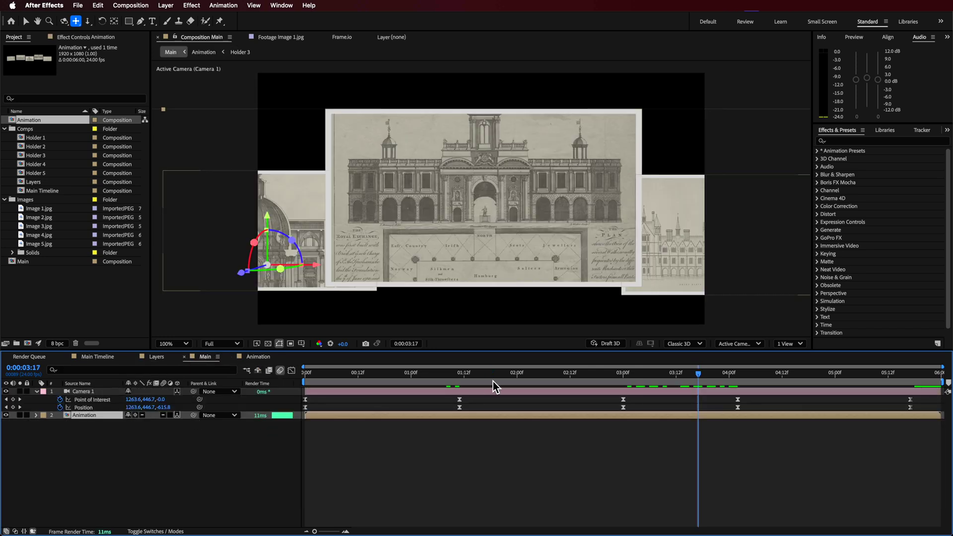
key("space")
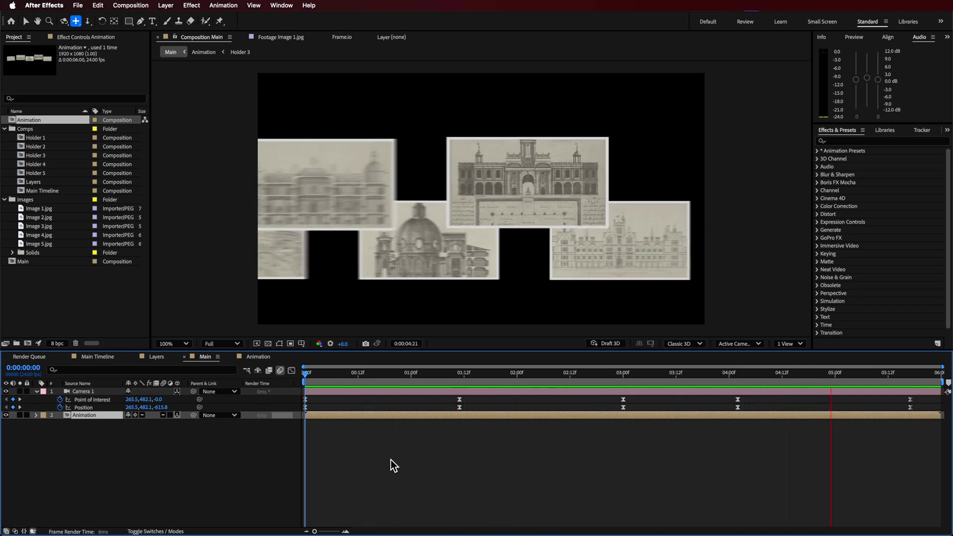
left_click(377, 401)
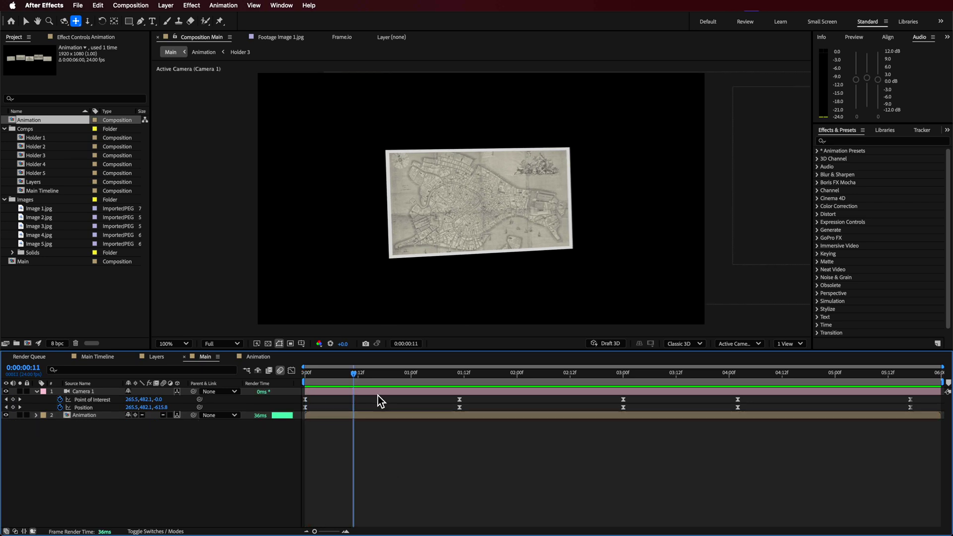
left_click_drag(385, 376, 707, 441)
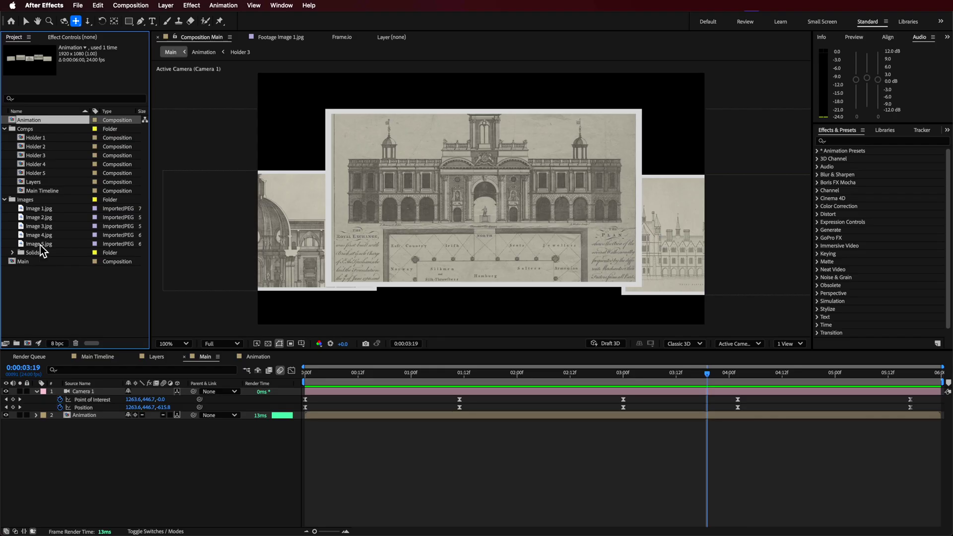
- Add Image 5.jpg below the Animation layer in Main, make it 3D, and reposition it as an enlarged background behind the holders
double_click(40, 244)
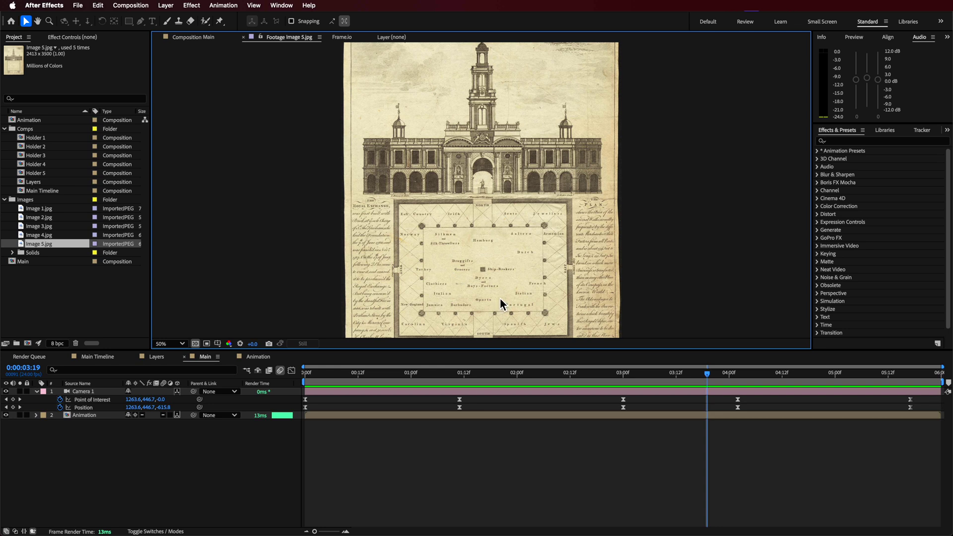
left_click_drag(42, 243, 70, 448)
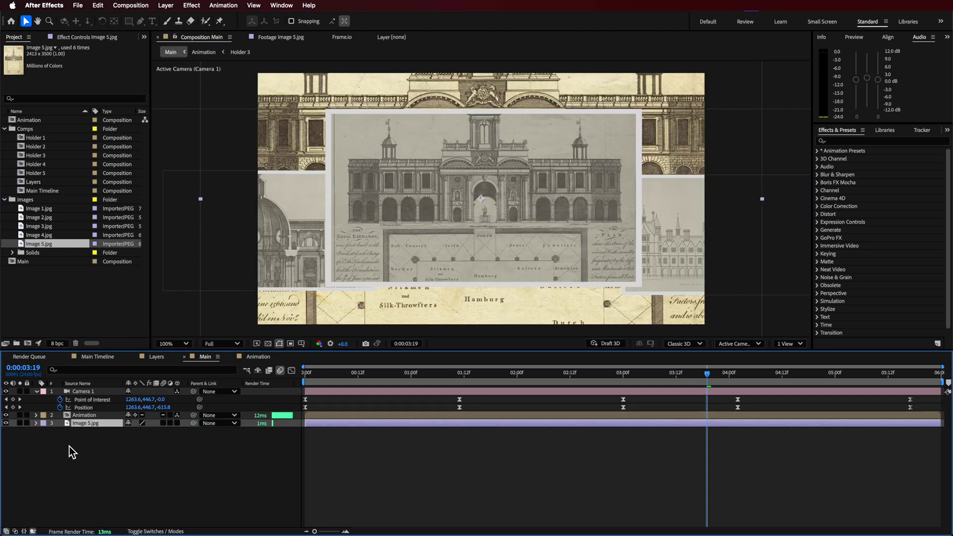
left_click(178, 423)
left_click_drag(240, 276, 464, 211)
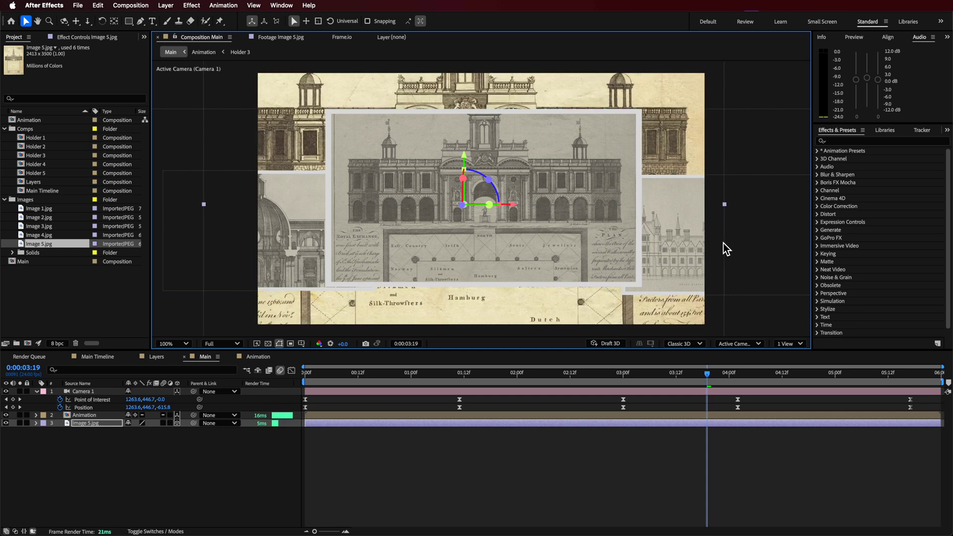
left_click_drag(474, 158, 478, 107)
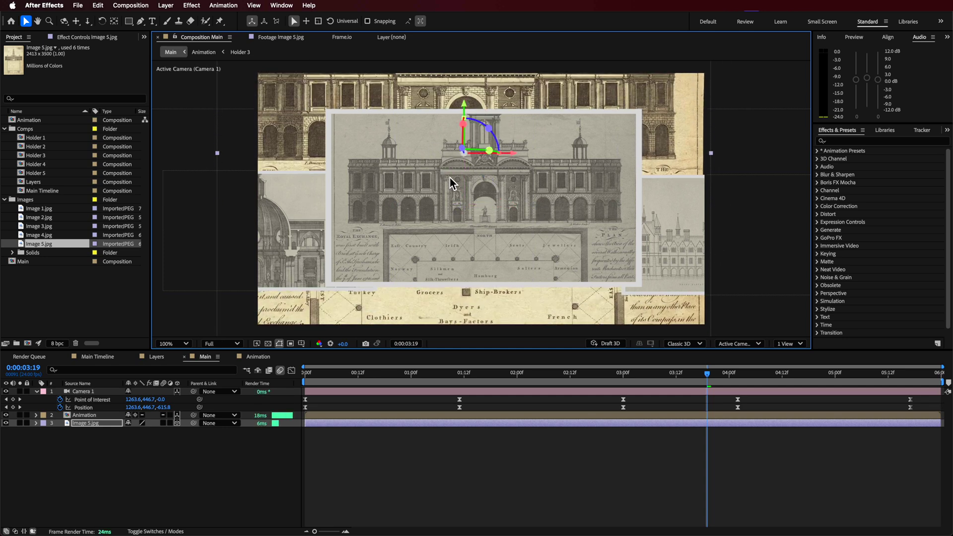
- Paste the copied Invert, Hue/Saturation and CC Vignette effects onto Image 5.jpg and compare the background with only Invert on and off
left_click(93, 38)
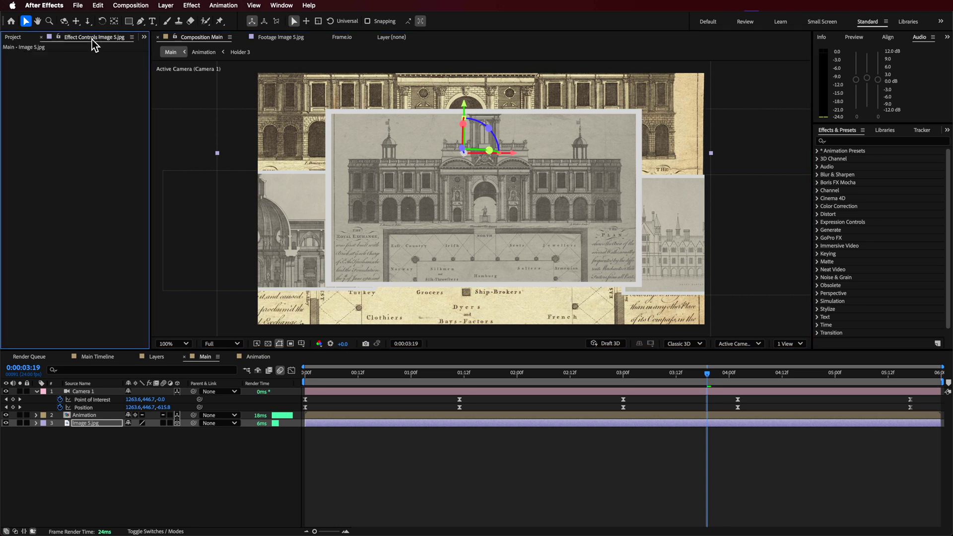
key("cmd+v")
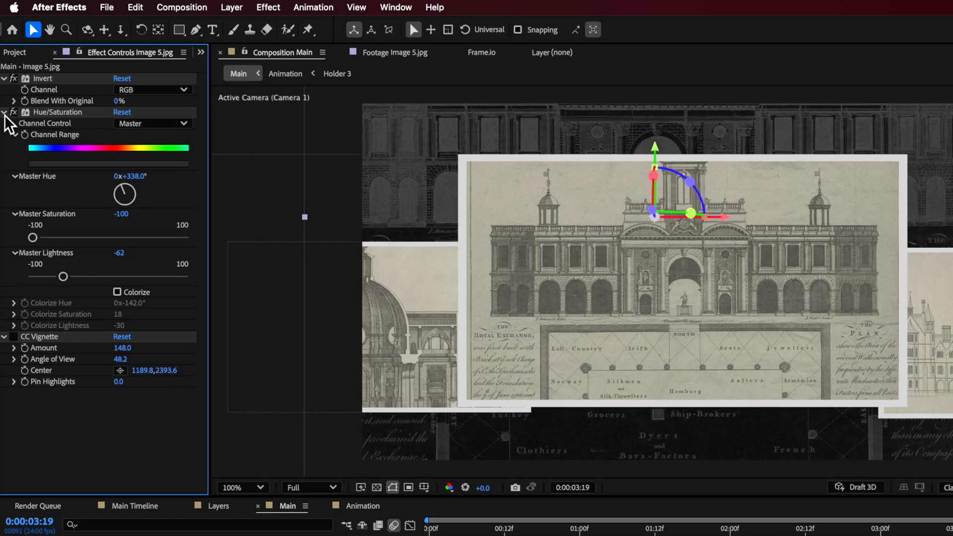
left_click(12, 72)
left_click(15, 102)
left_click(14, 113)
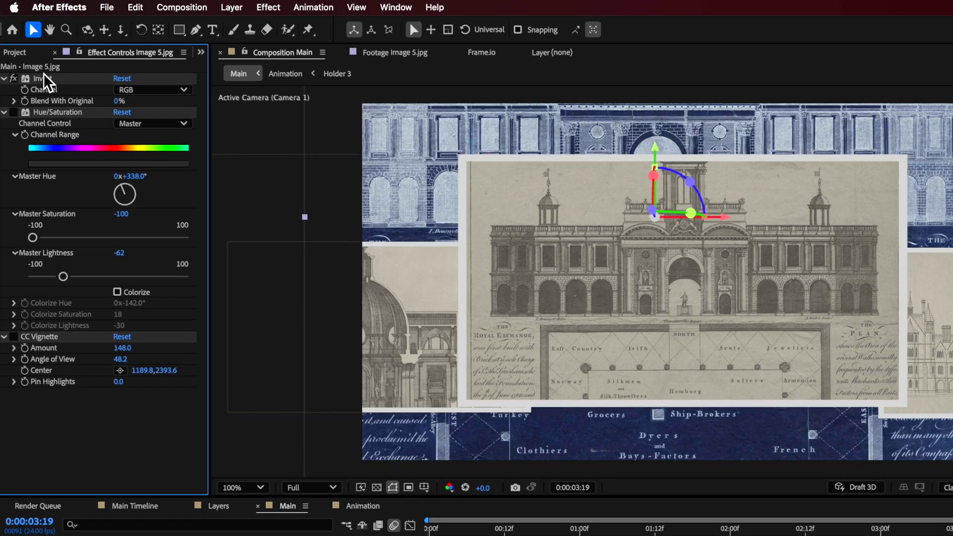
left_click(14, 78)
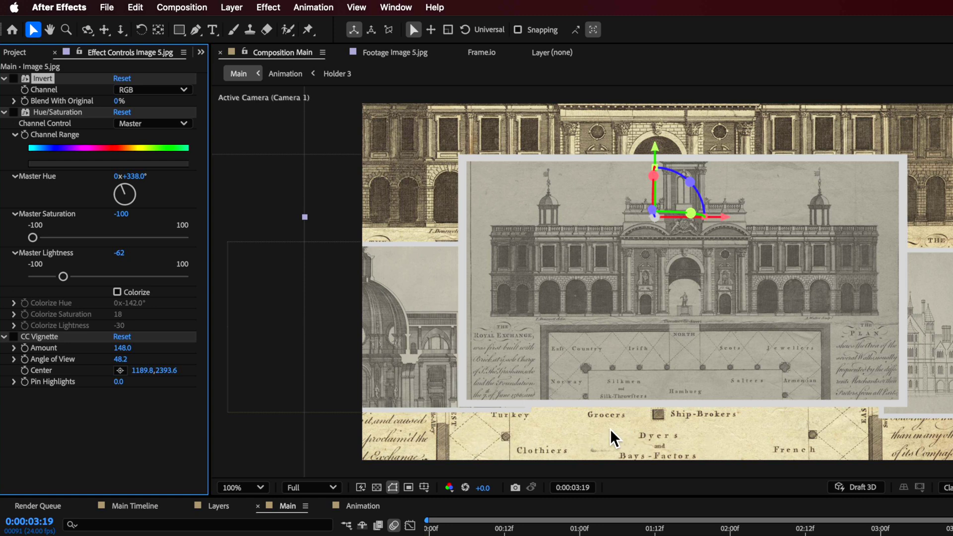
left_click(14, 79)
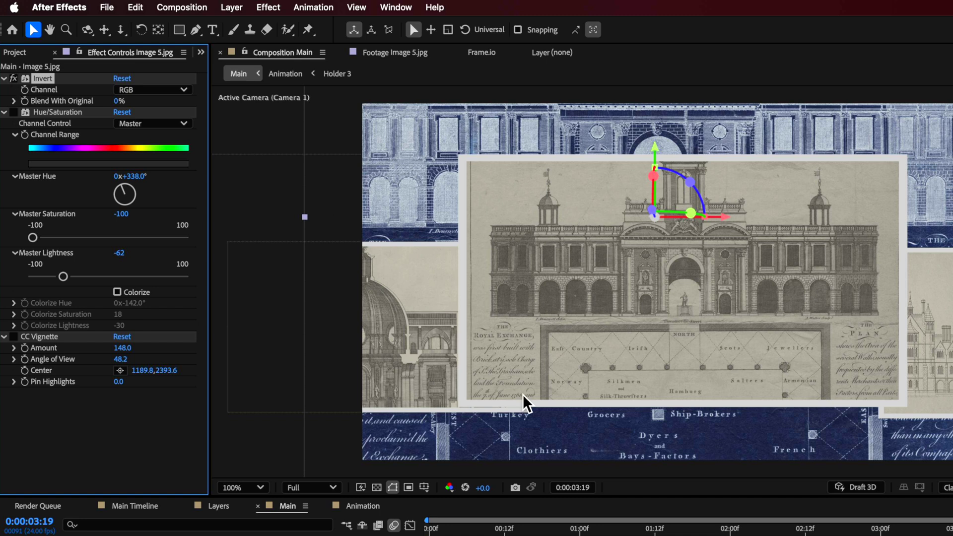
- Enable Hue/Saturation on Image 5.jpg with Master Saturation at -100 and Master Lightness at -59
left_click(435, 7)
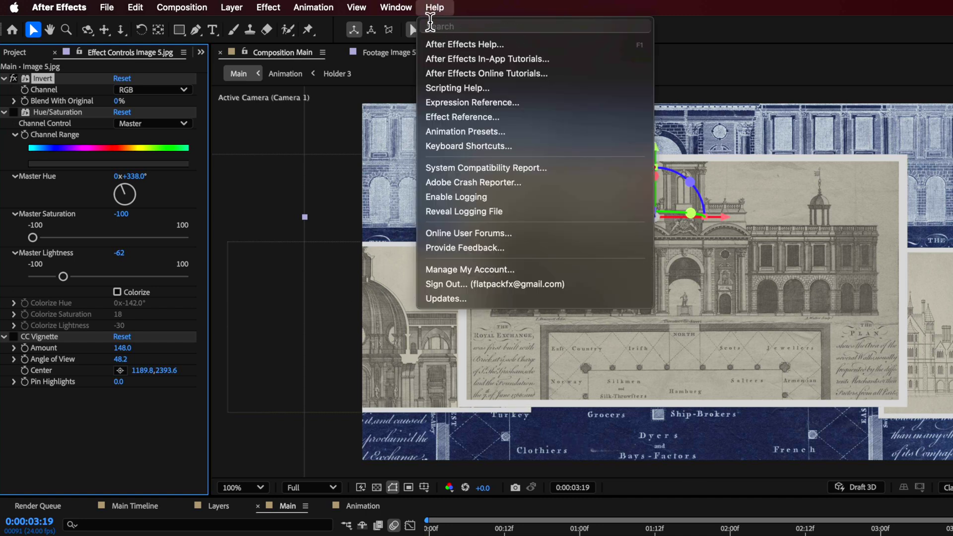
left_click(28, 96)
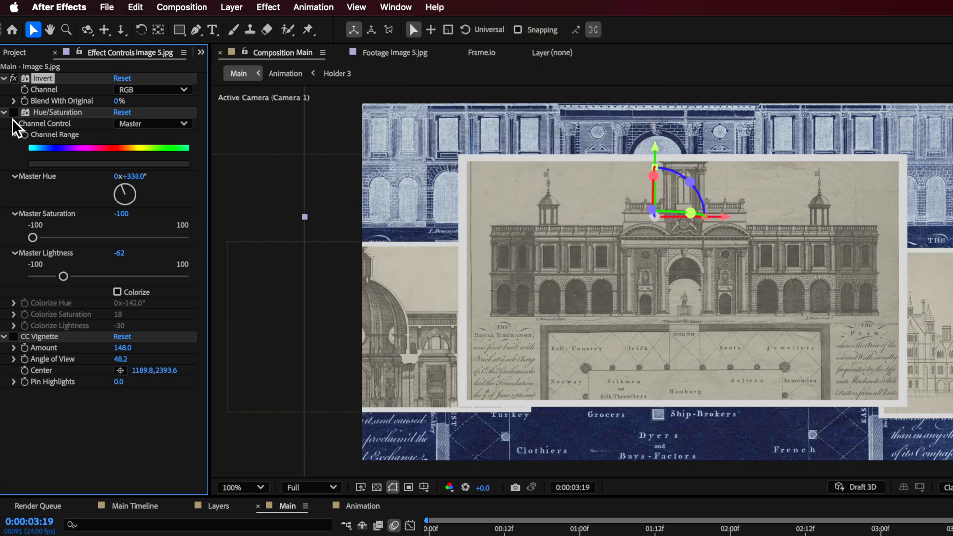
left_click(13, 113)
left_click(79, 115)
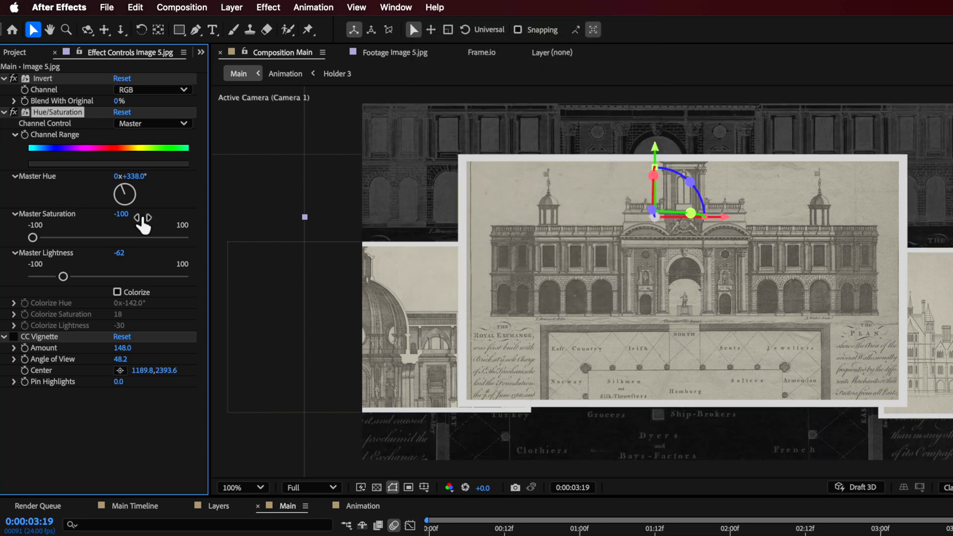
mouse_move(28, 238)
left_mouse_down()
mouse_move(69, 241)
mouse_move(8, 241)
left_mouse_up()
mouse_move(66, 277)
left_mouse_down()
mouse_move(47, 276)
mouse_move(88, 277)
mouse_move(65, 278)
left_mouse_up()
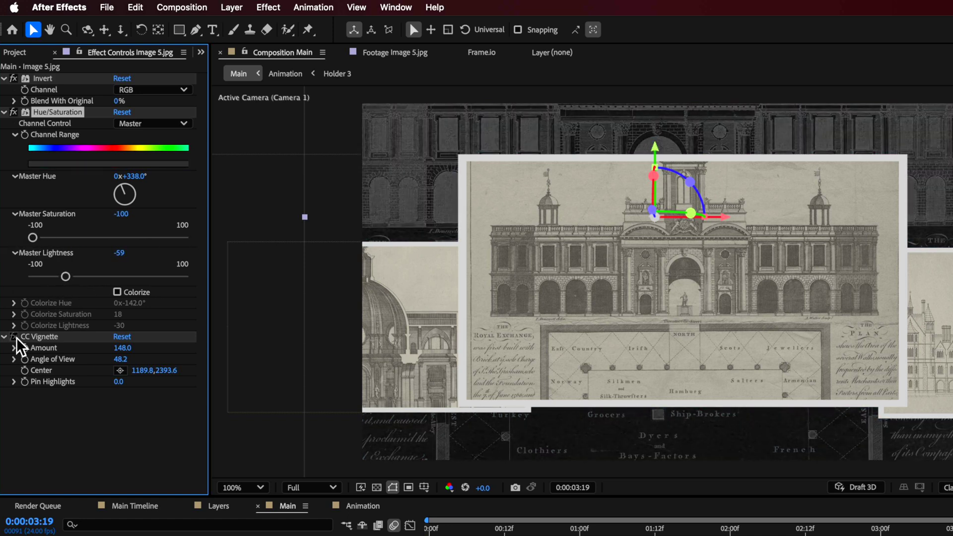
- Enable CC Vignette on Image 5.jpg, comparing the darkened background edges with the effect off and on
left_click(14, 336)
left_click(54, 337)
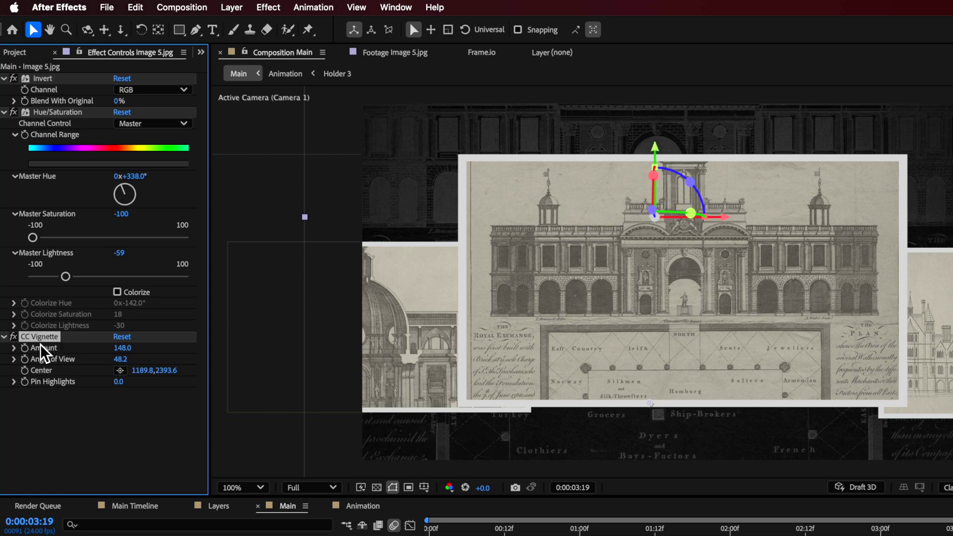
left_click(13, 338)
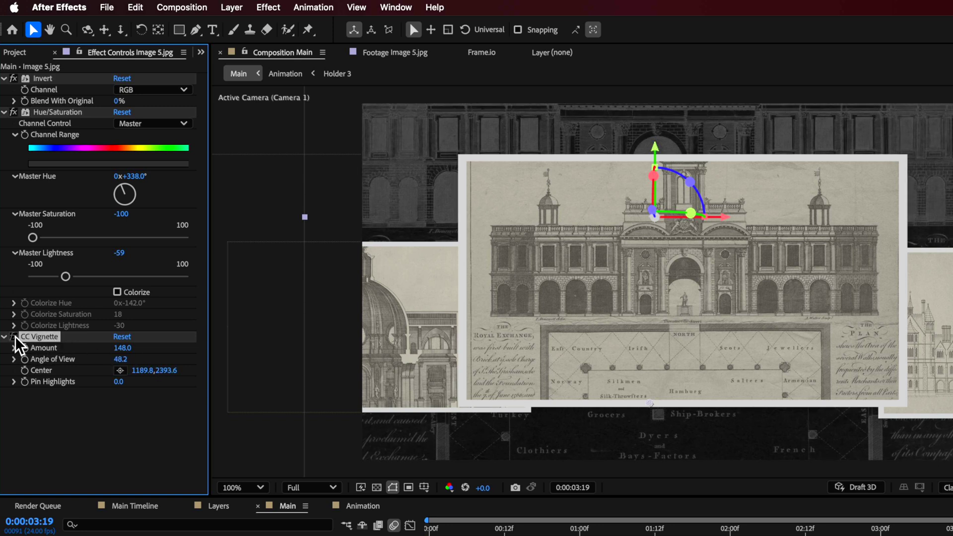
left_click(14, 339)
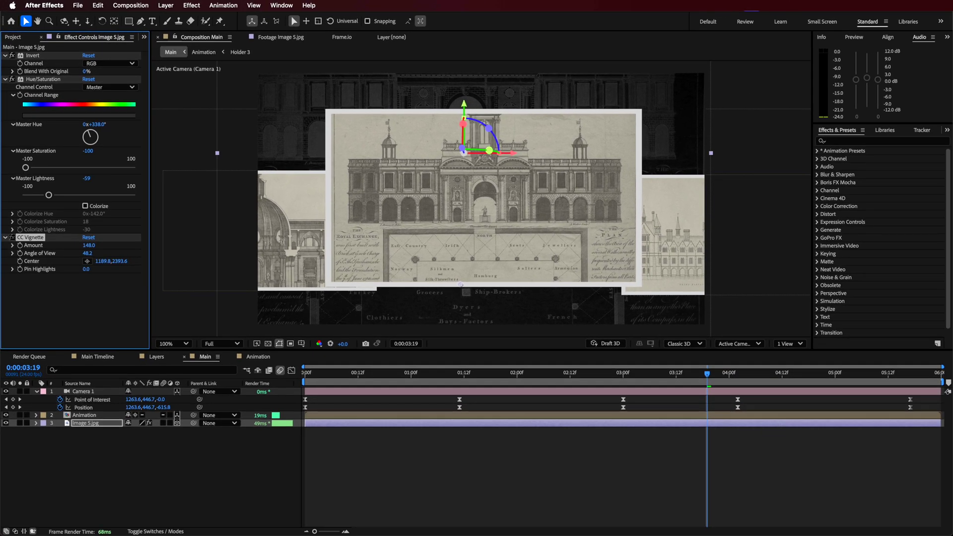
left_click(13, 237)
left_click(13, 238)
left_click(415, 287)
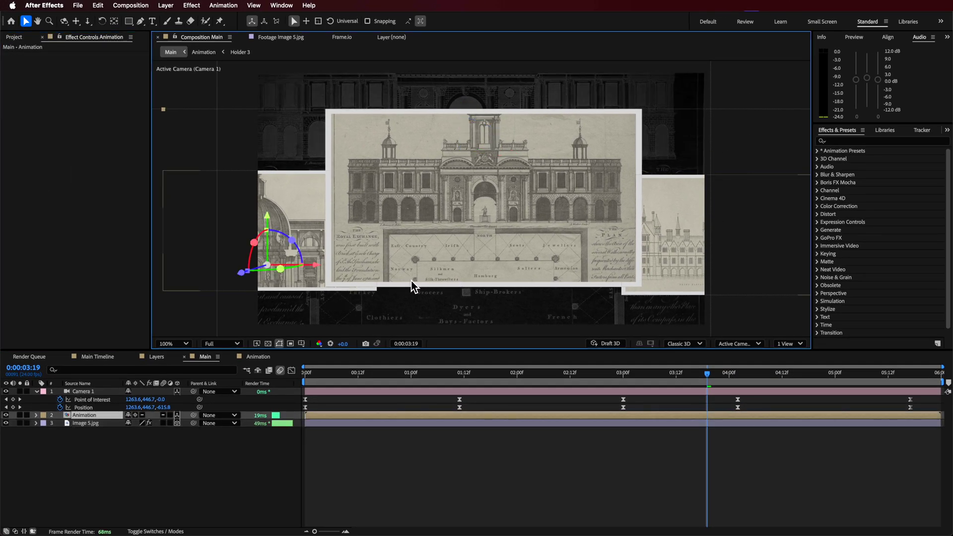
- At the last frame, enlarge Image 5.jpg until it covers the full frame width, and check the background across the camera move
key("End")
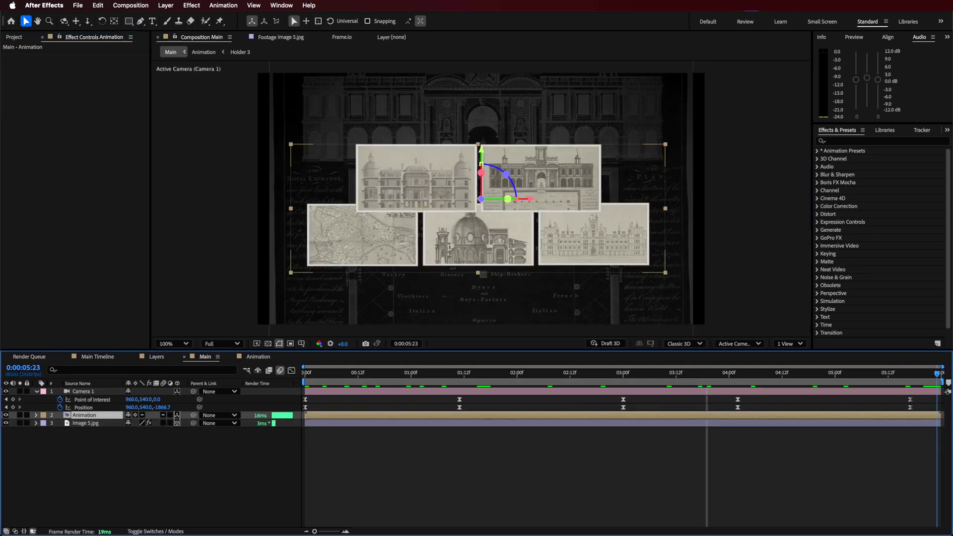
left_click(912, 423)
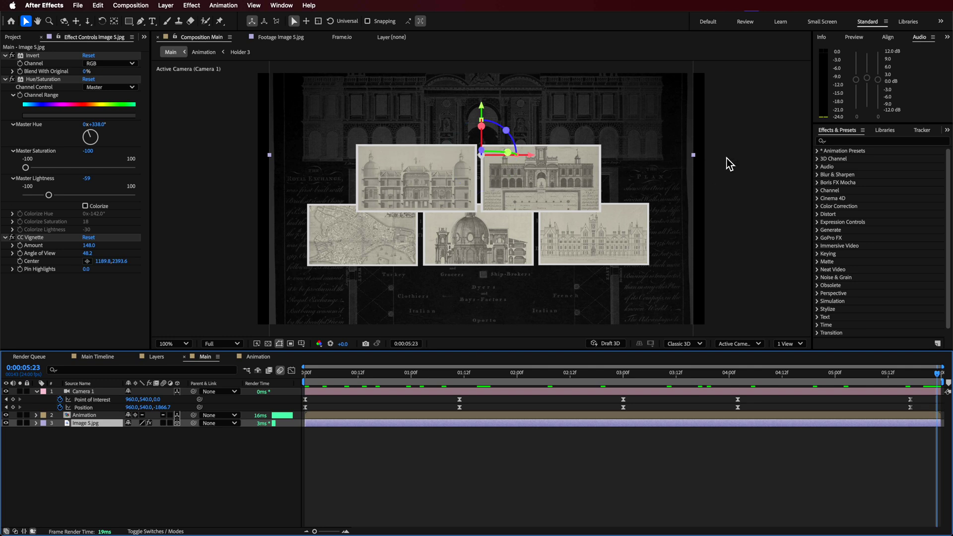
left_click_drag(696, 158, 721, 158)
left_click_drag(934, 381, 939, 449)
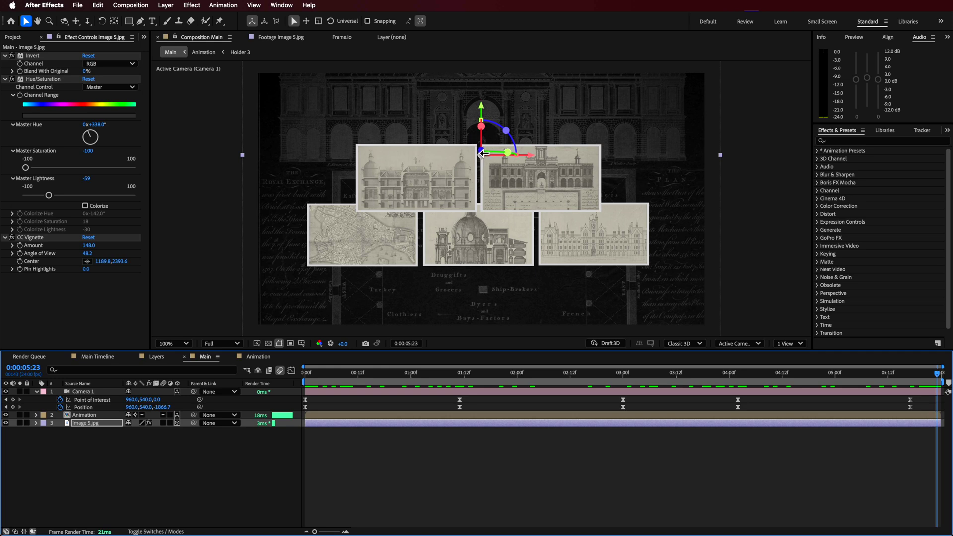
left_click(494, 495)
left_click(87, 426)
left_click_drag(331, 378, 636, 427)
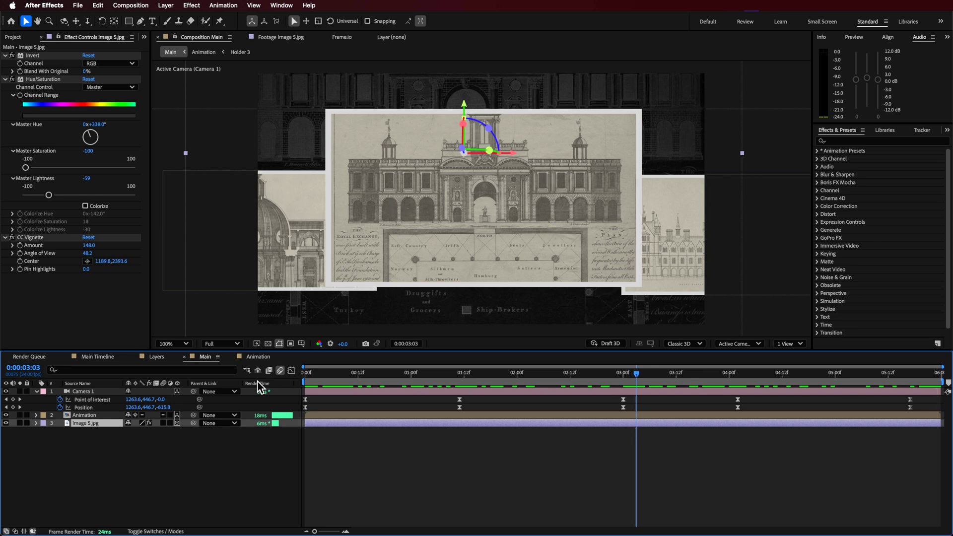
left_click(92, 439)
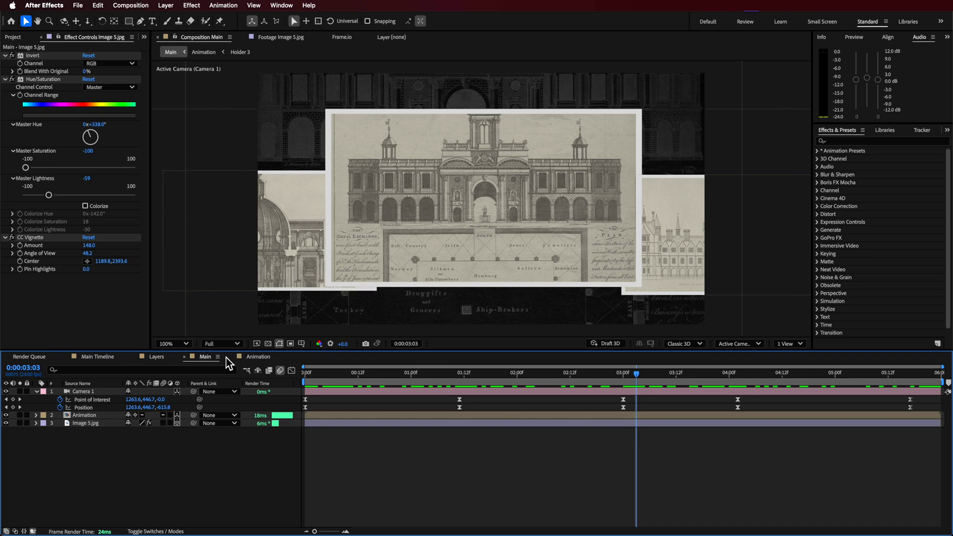
left_click(93, 423)
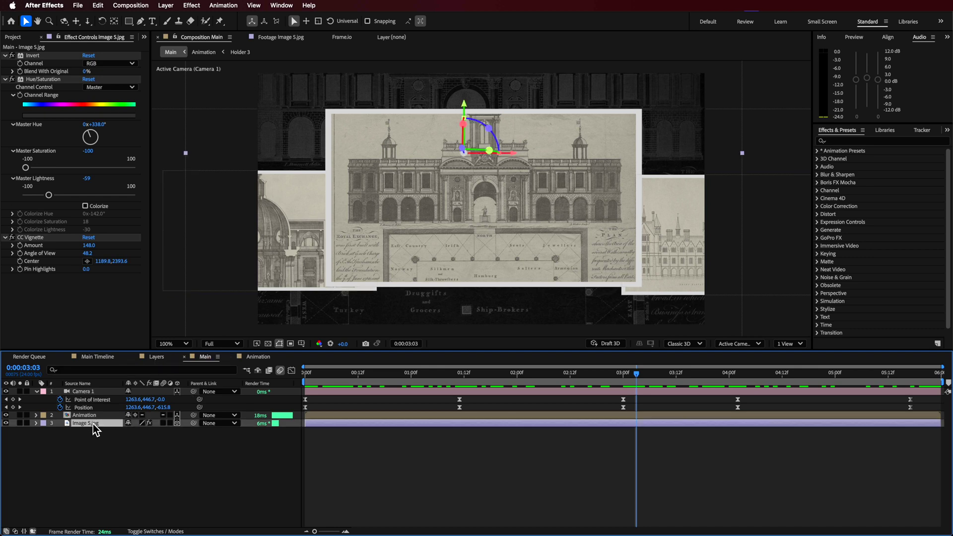
- Expand Camera 1's Transform and Camera Options and turn on Depth of Field
left_click(85, 392)
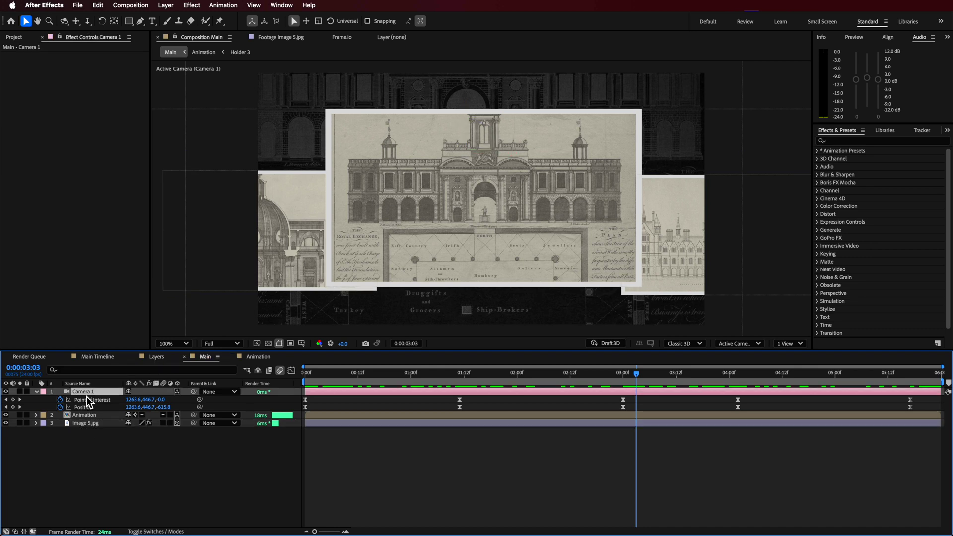
left_click(35, 393)
left_click(45, 400)
left_click(45, 455)
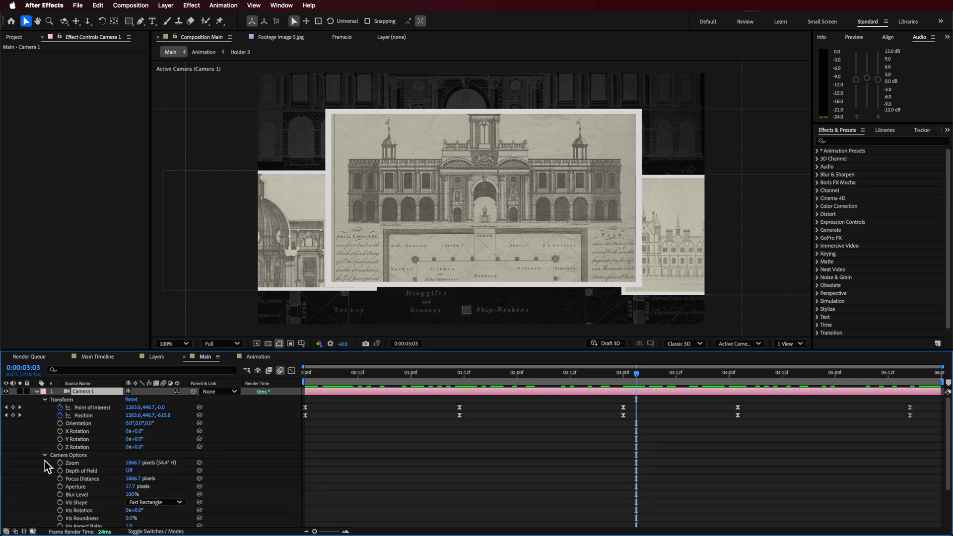
scroll(67, 464, "down", 1)
left_click(129, 465)
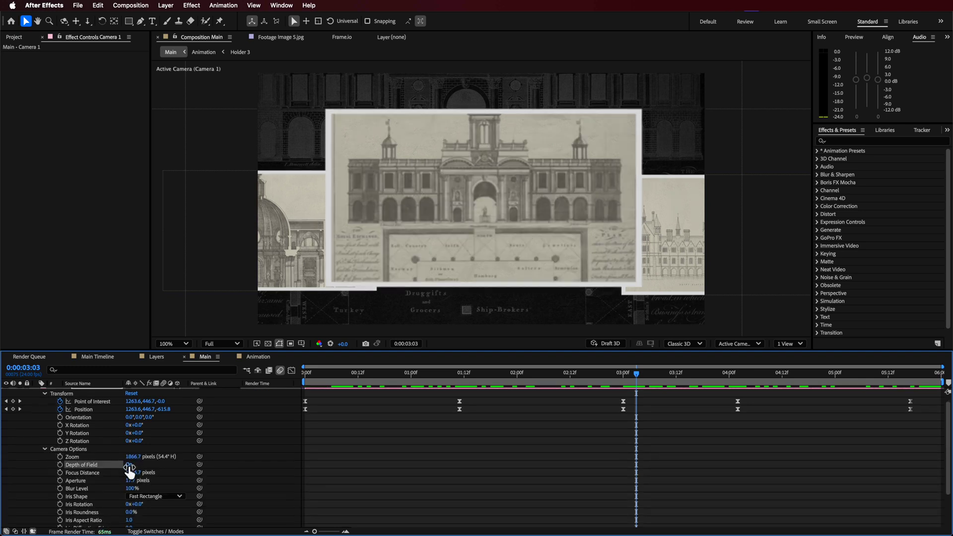
- Set Camera 1's Aperture to 82.7 pixels and Focus Distance to 414.7 pixels so the front photo is sharp
scroll(27, 486, "down", 1)
left_click_drag(139, 474, 120, 467)
left_click_drag(45, 473, 65, 474)
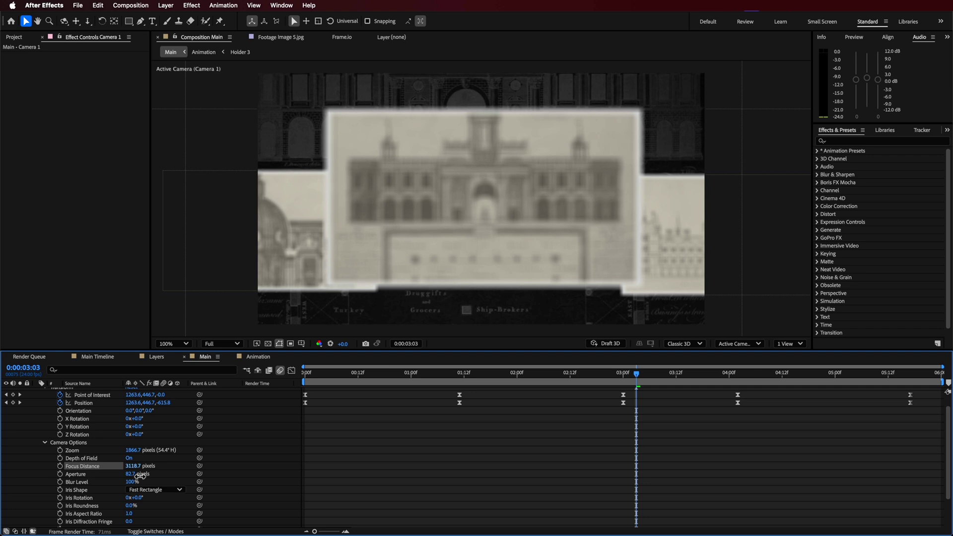
left_click_drag(180, 475, 62, 475)
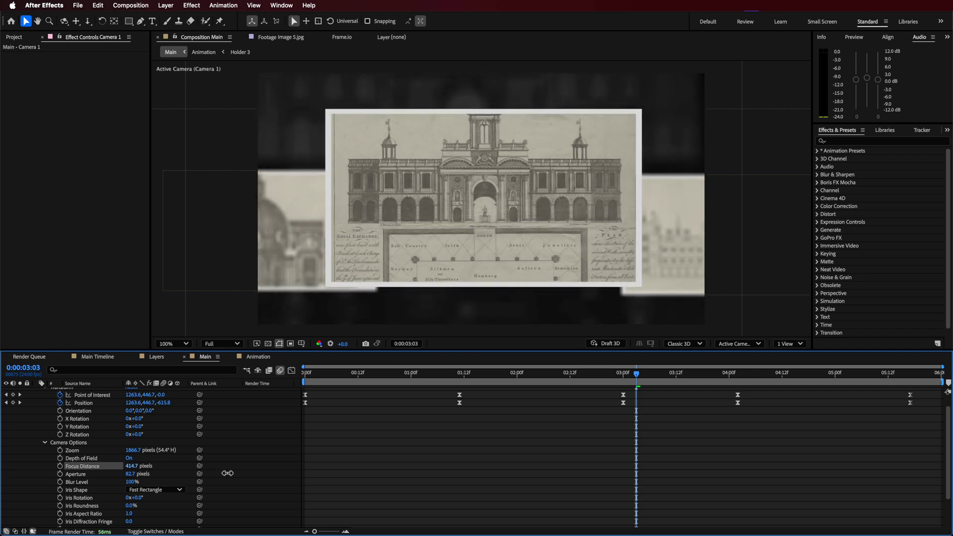
- Keyframe Camera 1's Focus Distance at 0:00:03:00 and adjust it at 0:00:01:11 to bring the map photo into focus
key("j")
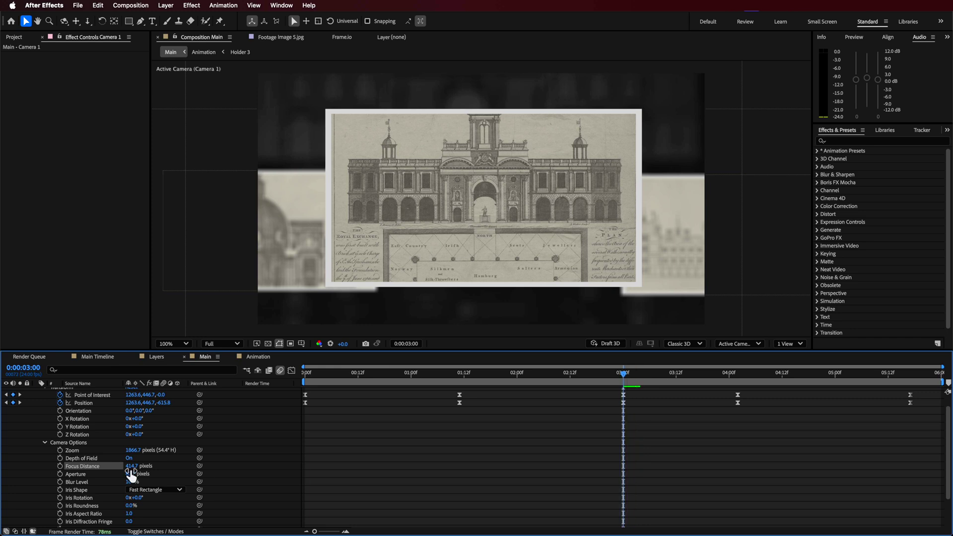
left_click(60, 467)
left_click_drag(571, 383, 460, 383)
left_click_drag(131, 467, 149, 469)
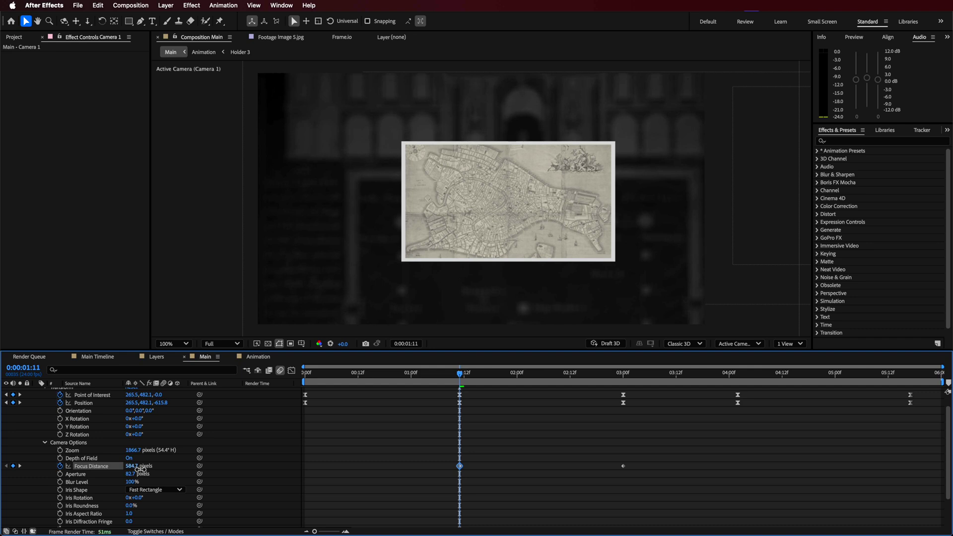
left_click_drag(467, 379, 347, 383)
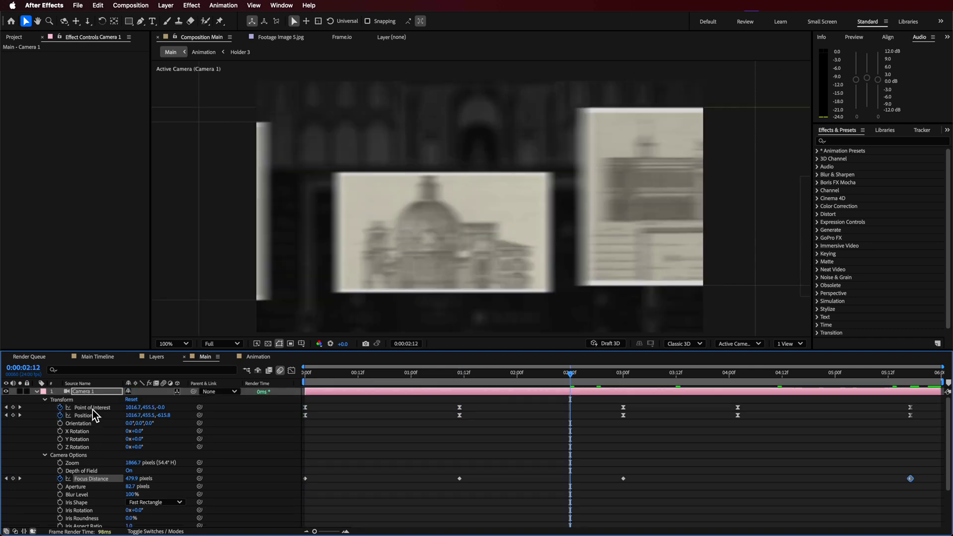
- Set Camera 1's Focus Distance to 420 pixels at 0:00:04:02 and check the focus through the final camera pull-back
key("u")
left_click_drag(570, 392, 748, 419)
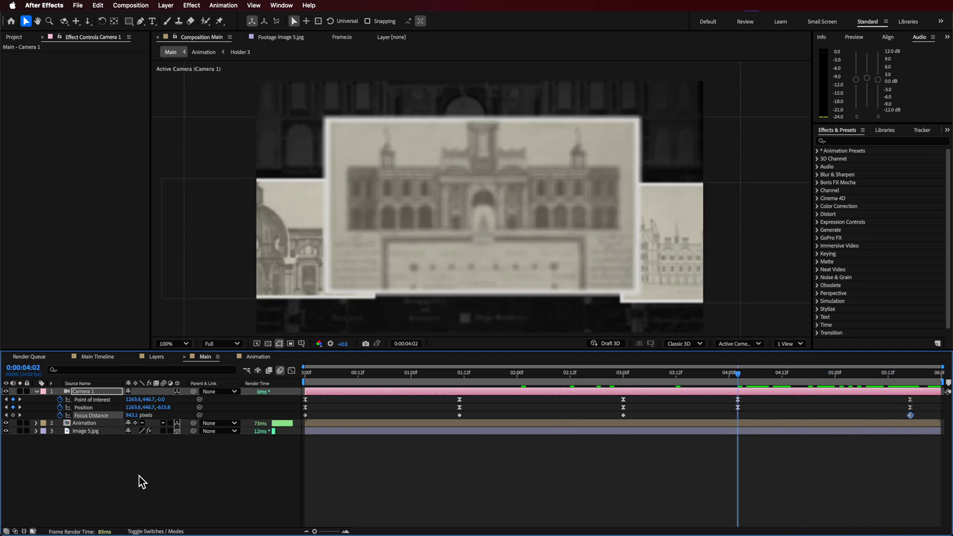
mouse_move(133, 416)
left_mouse_down()
mouse_move(150, 418)
mouse_move(140, 423)
left_mouse_up()
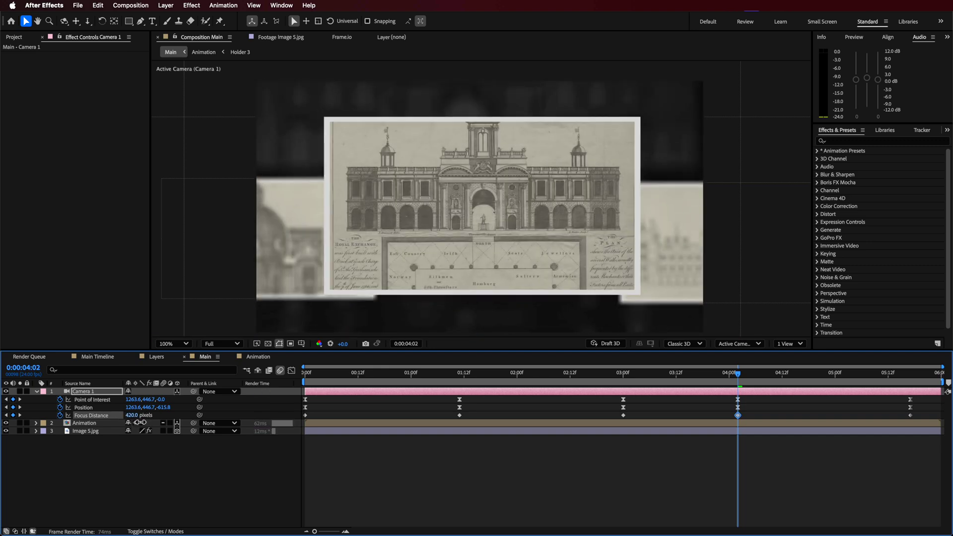
left_click_drag(737, 373, 815, 472)
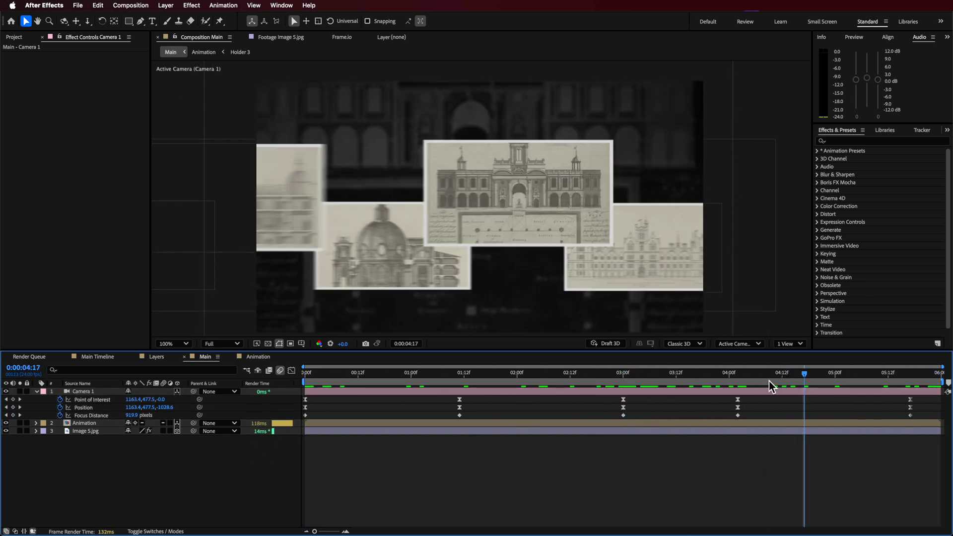
left_click_drag(845, 384, 880, 380)
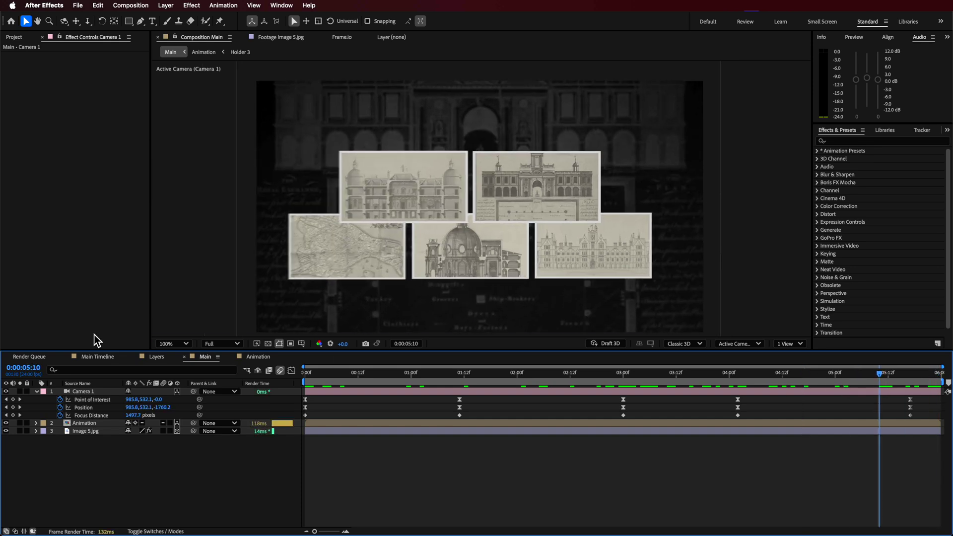
- Examine the rough photo borders in the Main Timeline composition around 0:00:03:09
left_click(82, 356)
left_click_drag(502, 376, 665, 399)
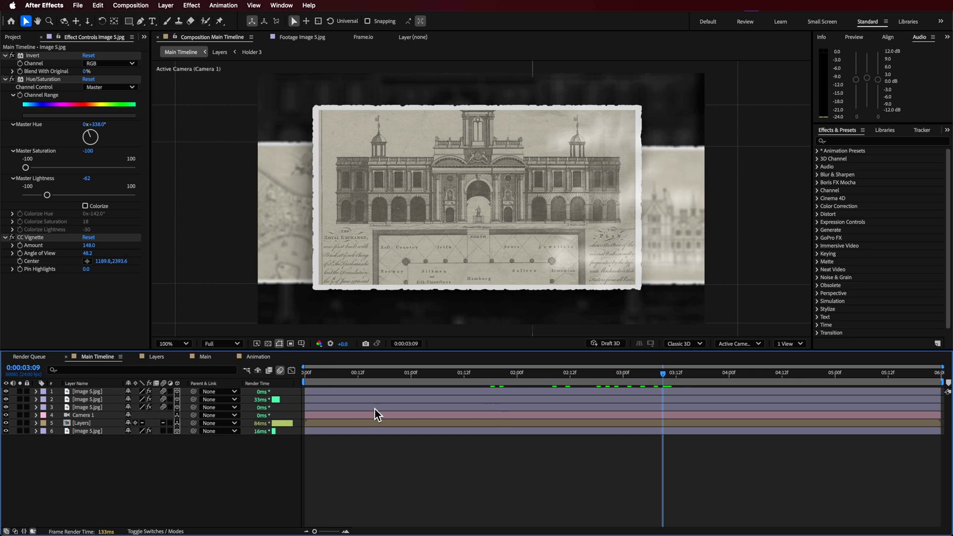
left_click(81, 424)
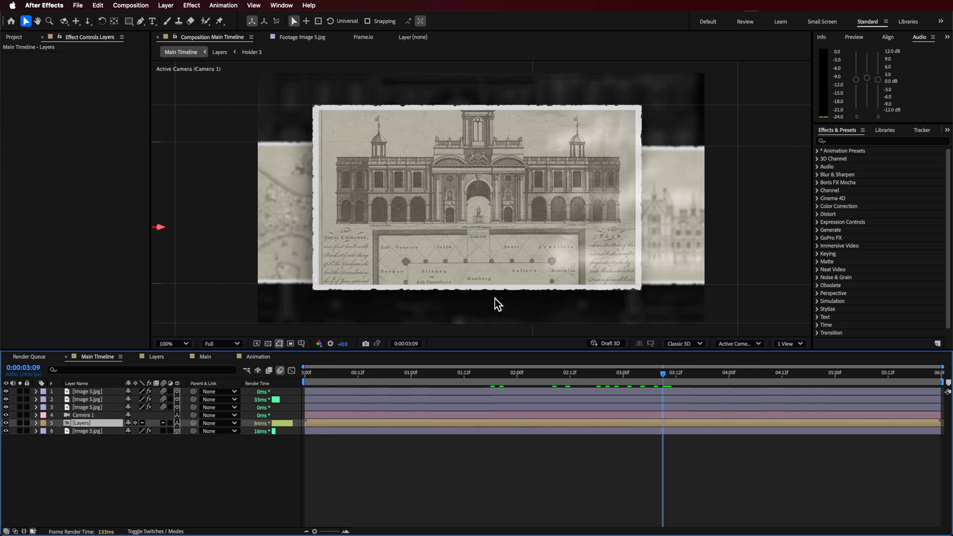
- In the Animation composition, apply Roughen Edges to Holder 1 with Border 30.70 and Scale 88, and inspect its edges up close
left_click(82, 451)
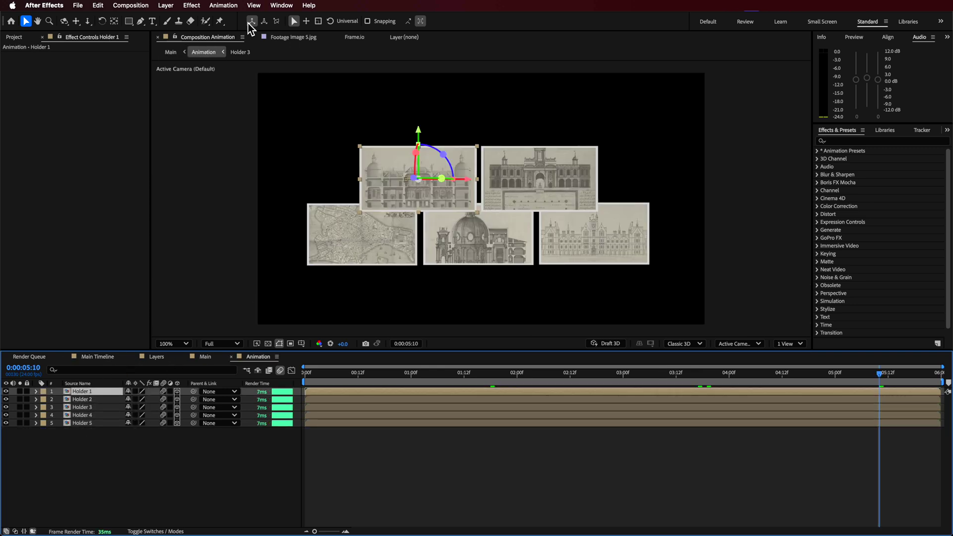
left_click(310, 5)
type("rough")
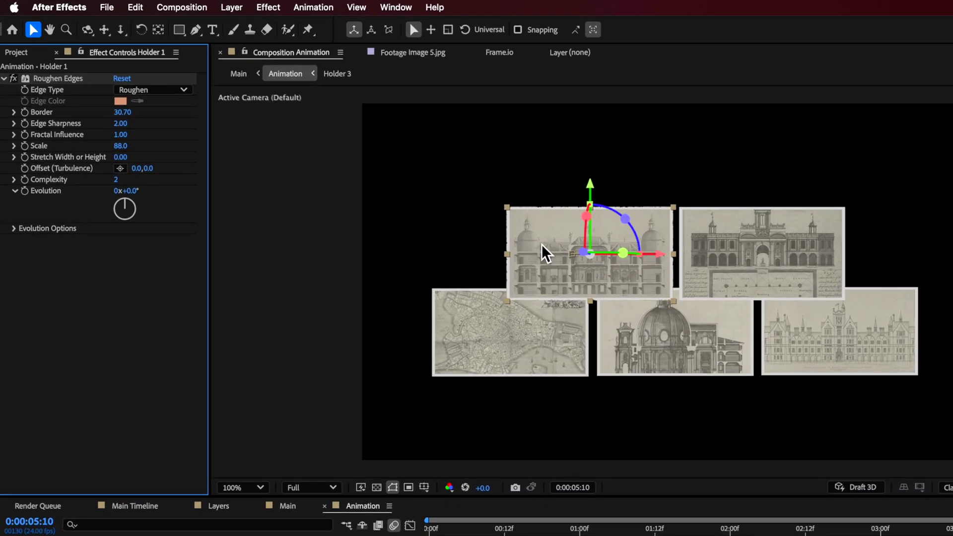
key(".")
left_click_drag(447, 242, 557, 300)
left_click(46, 79)
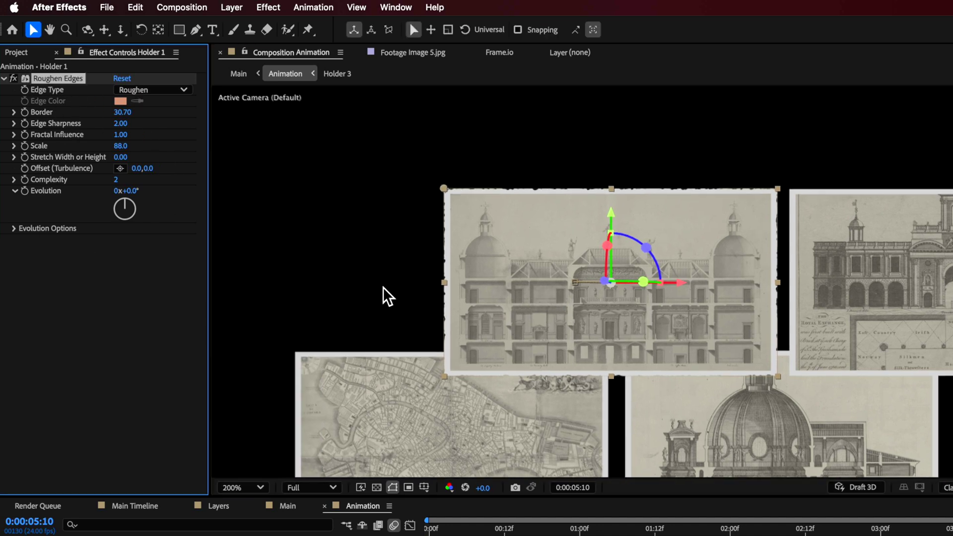
left_click(15, 78)
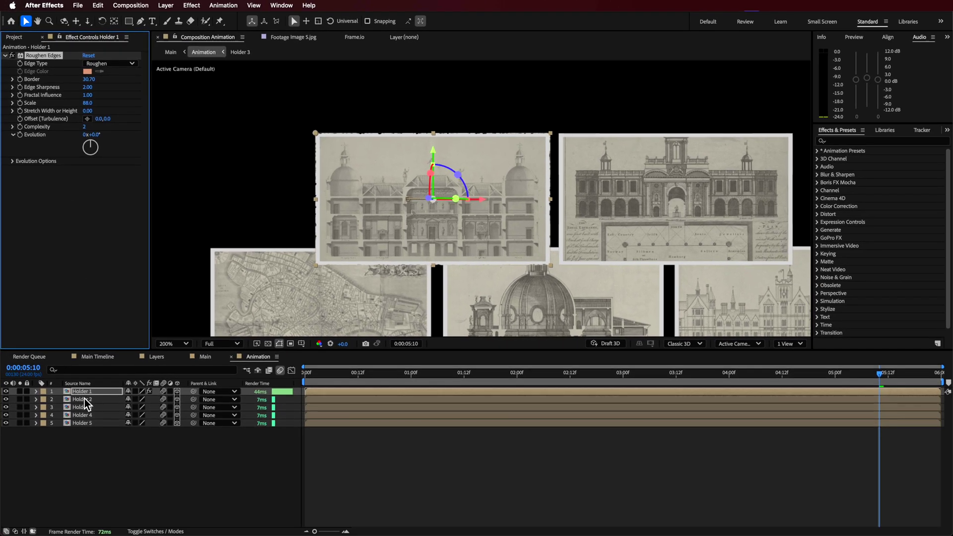
- Paste the Roughen Edges effect onto Holder 2 through Holder 5, and preview the result in the Main composition
left_click(96, 461)
left_click(98, 488, "shift")
key("super+v")
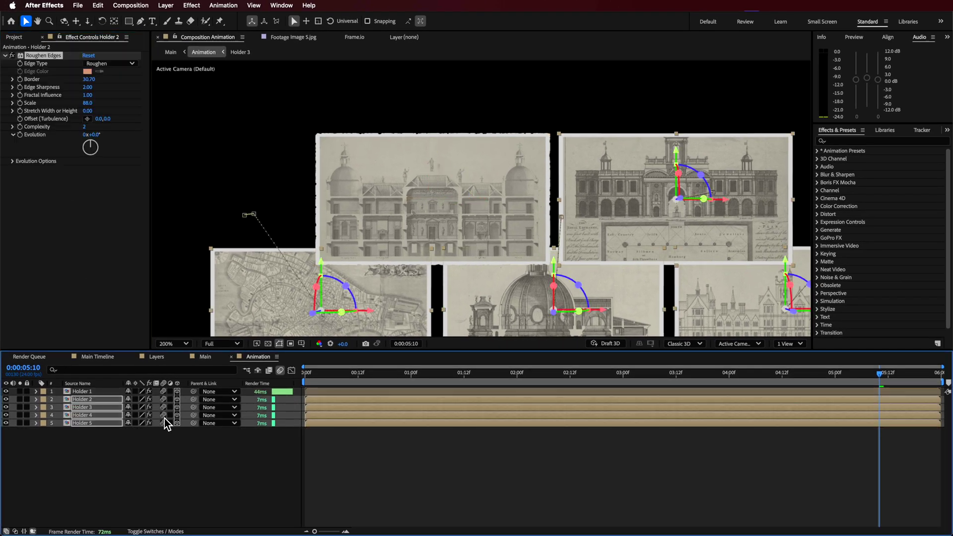
left_click(421, 444)
left_click(204, 357)
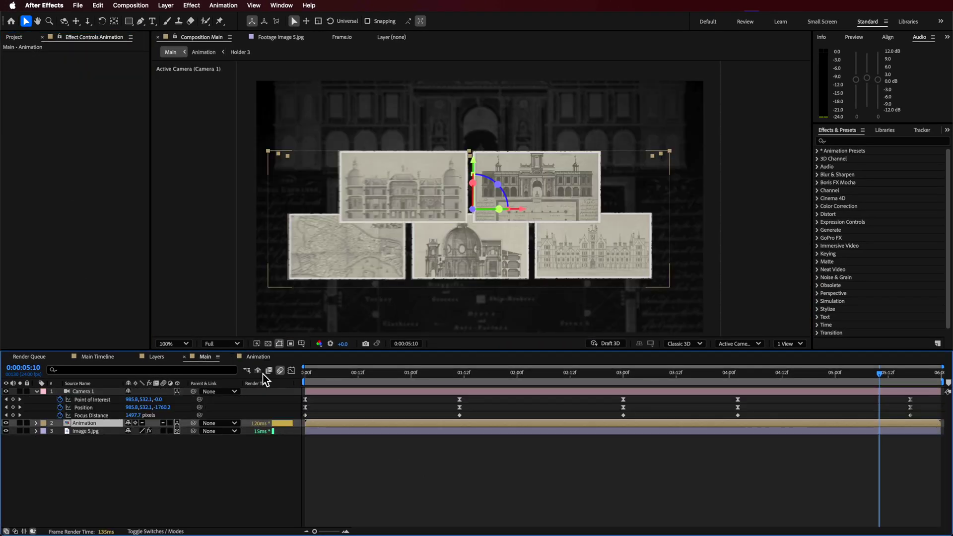
key("space")
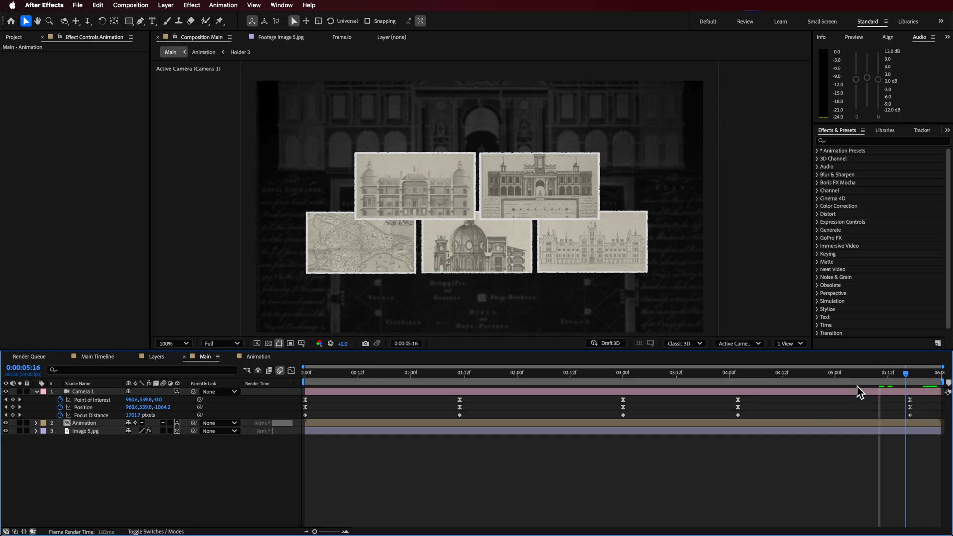
- In Main Timeline, select the third Image 5.jpg layer and examine the text overlays across the camera move
left_click(98, 356)
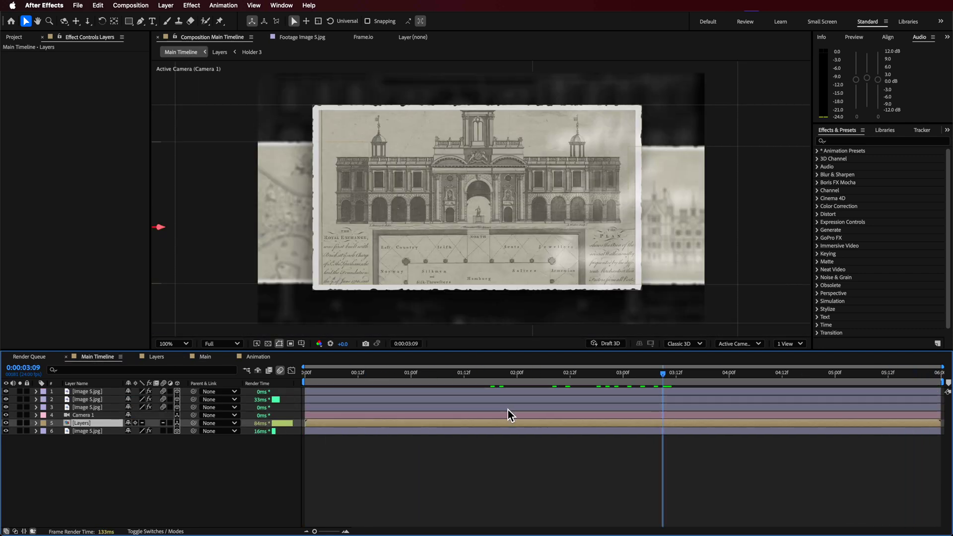
left_click_drag(474, 385, 296, 389)
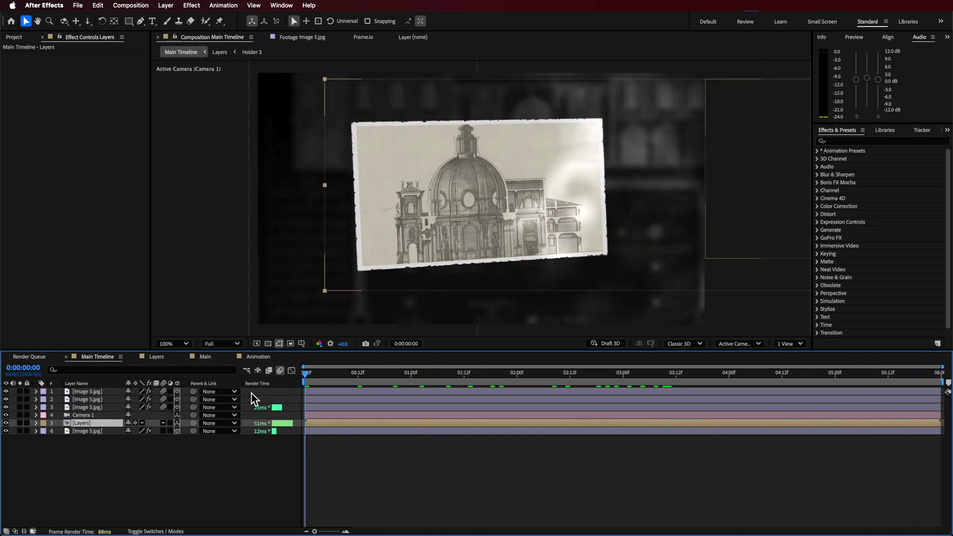
left_click(91, 408)
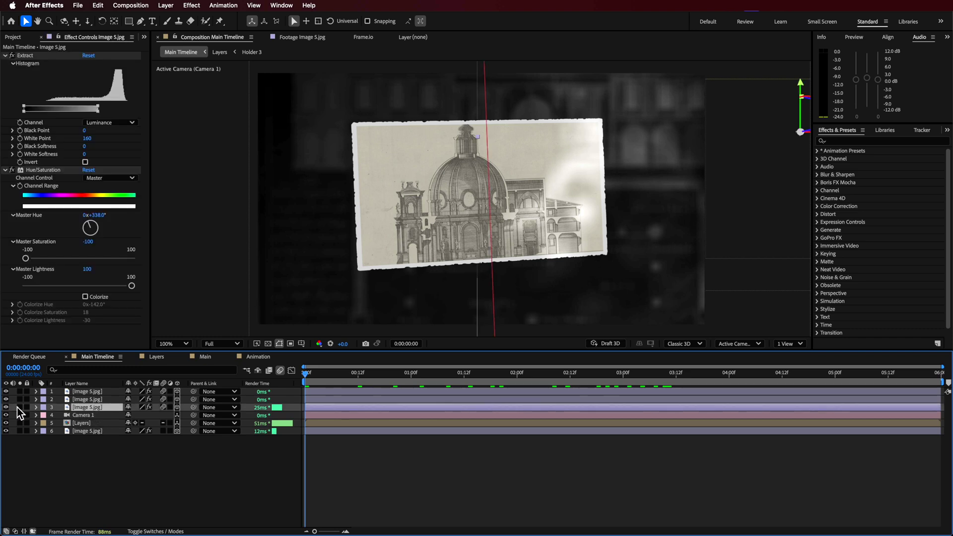
left_click_drag(337, 379, 894, 438)
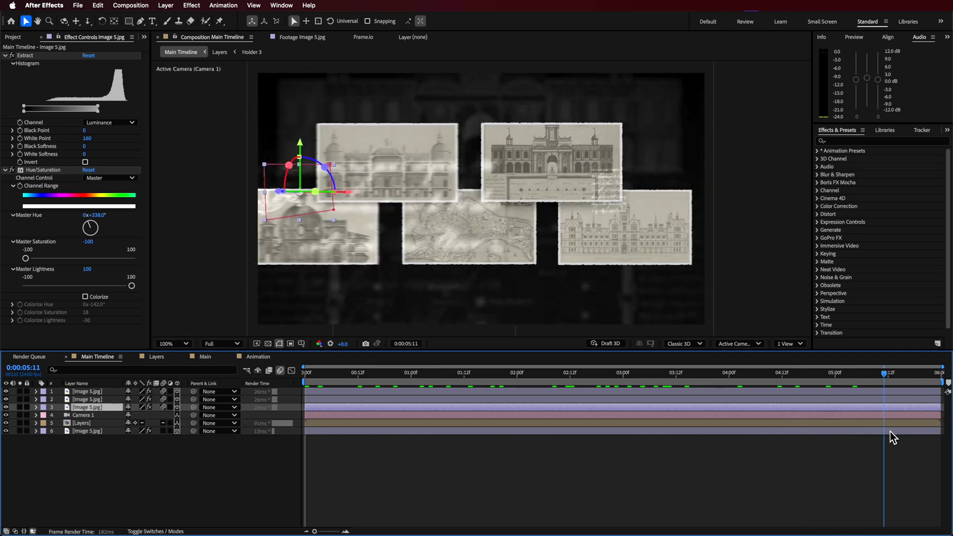
- In Main, move the upper Image 5.jpg layer over the middle of the photo group and set its blending mode to Normal
left_click(205, 356)
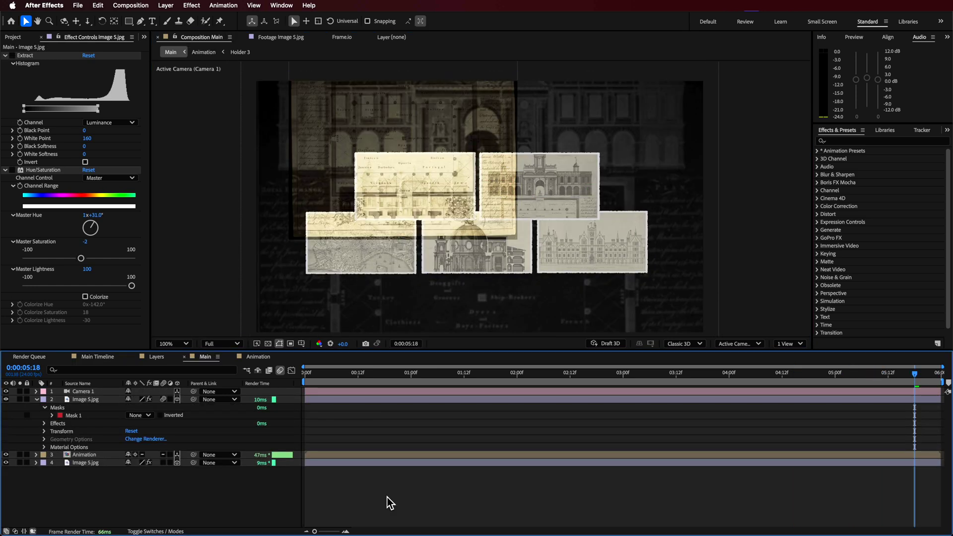
left_click_drag(367, 127, 424, 190)
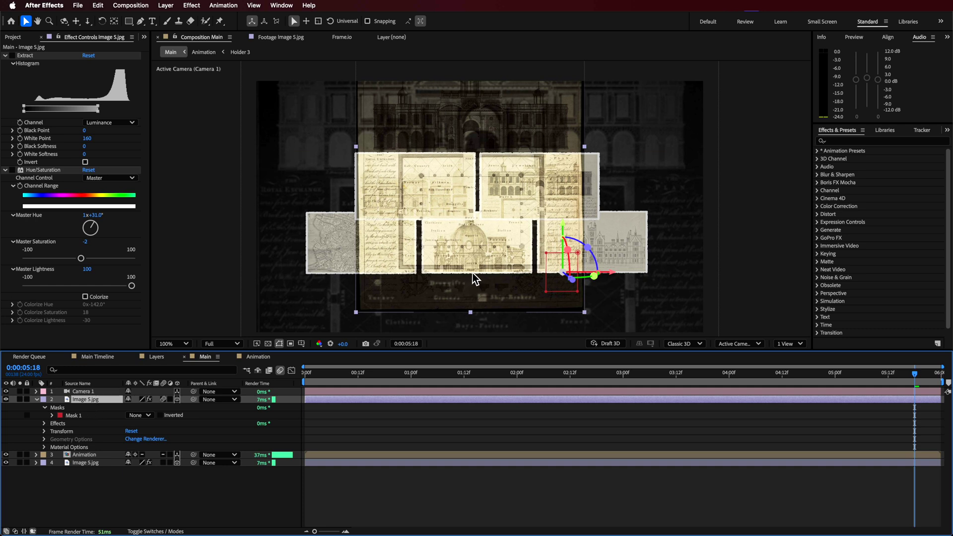
left_click(164, 529)
left_click(187, 399)
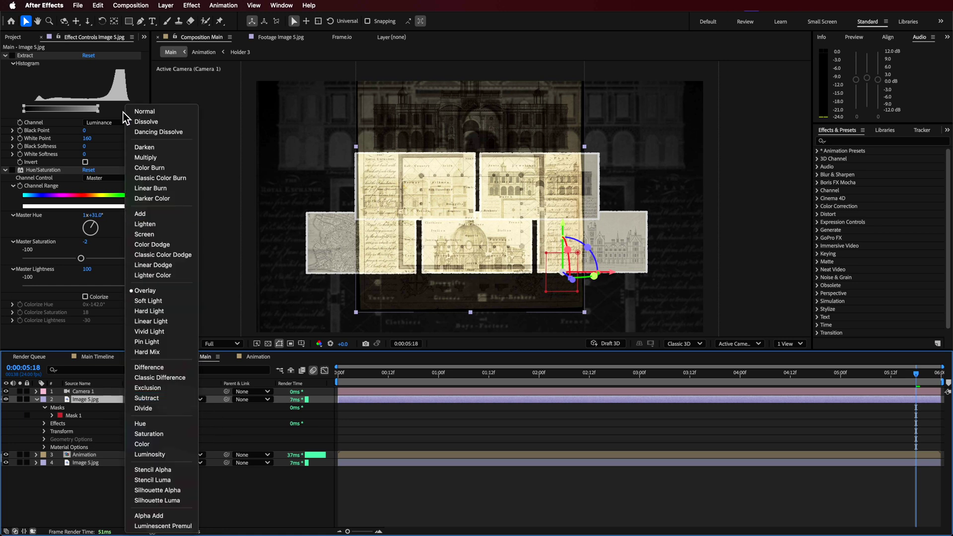
left_click(144, 111)
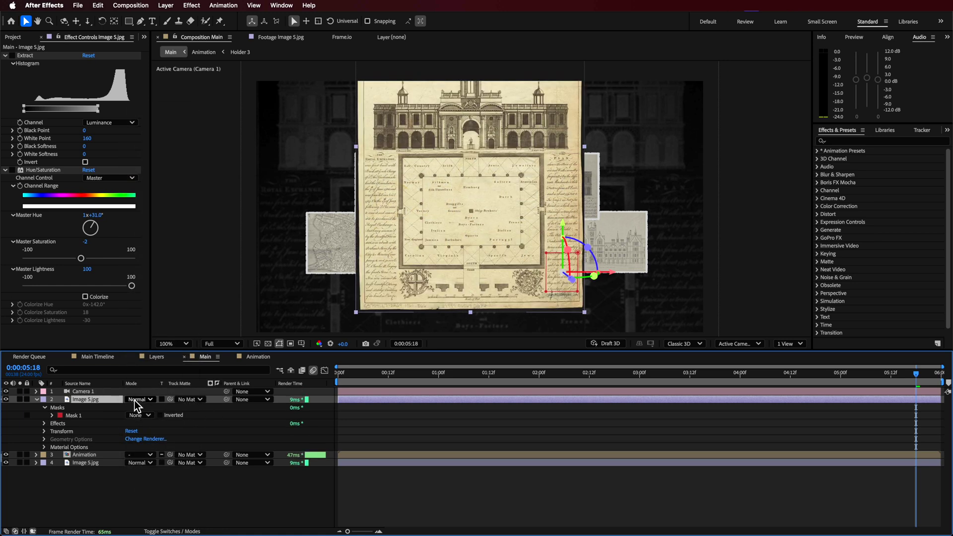
- Compare the upper Image 5.jpg layer in Overlay blending mode, and return it to Normal
left_click(137, 401)
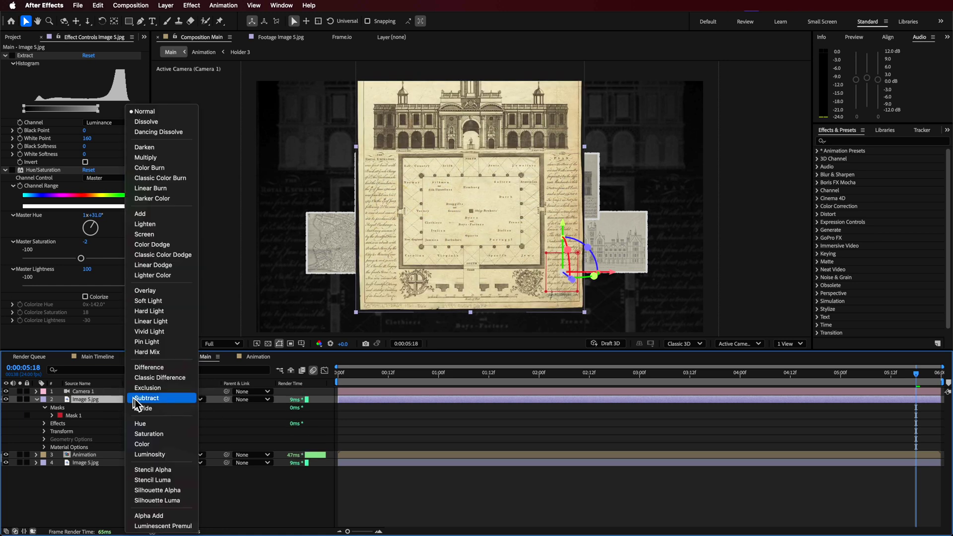
left_click(154, 291)
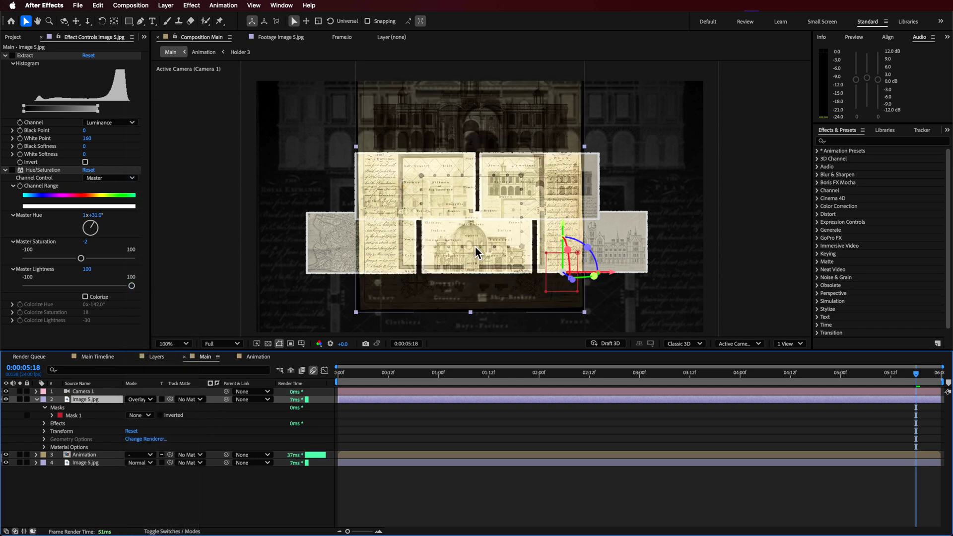
left_click(146, 401)
left_click(154, 112)
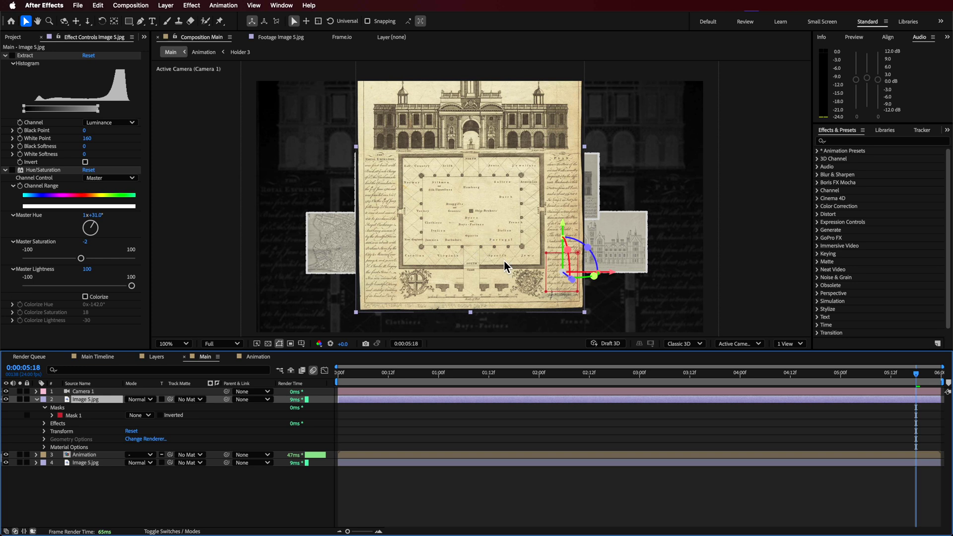
- Set Mask 1 on the upper Image 5.jpg layer to Add, isolating the small block of handwritten text
left_click(69, 416)
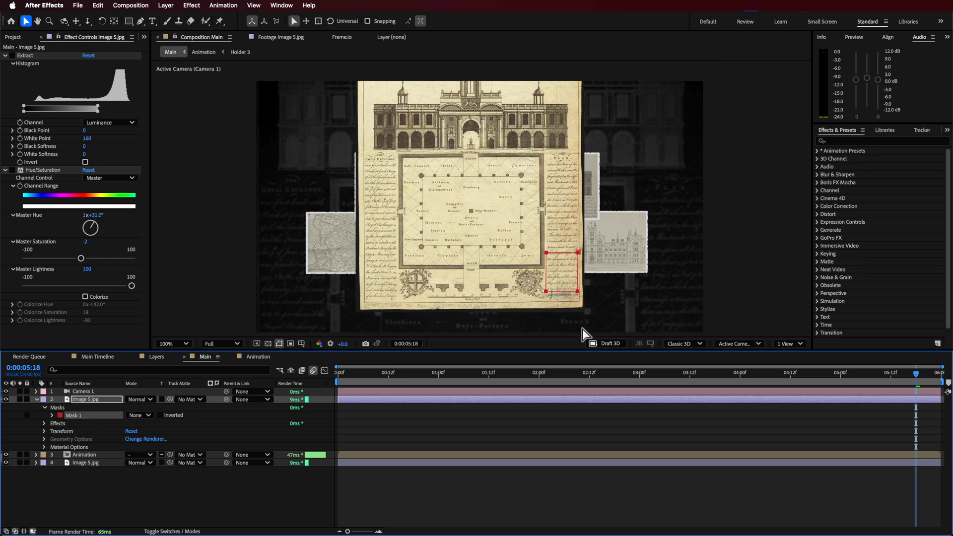
left_click(129, 21)
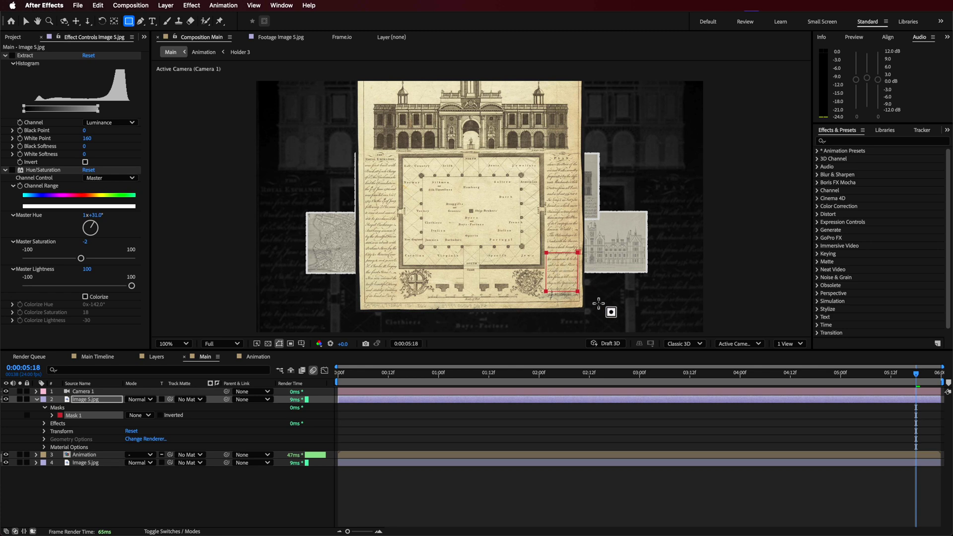
left_click(130, 506)
left_click(137, 415)
left_click(140, 432)
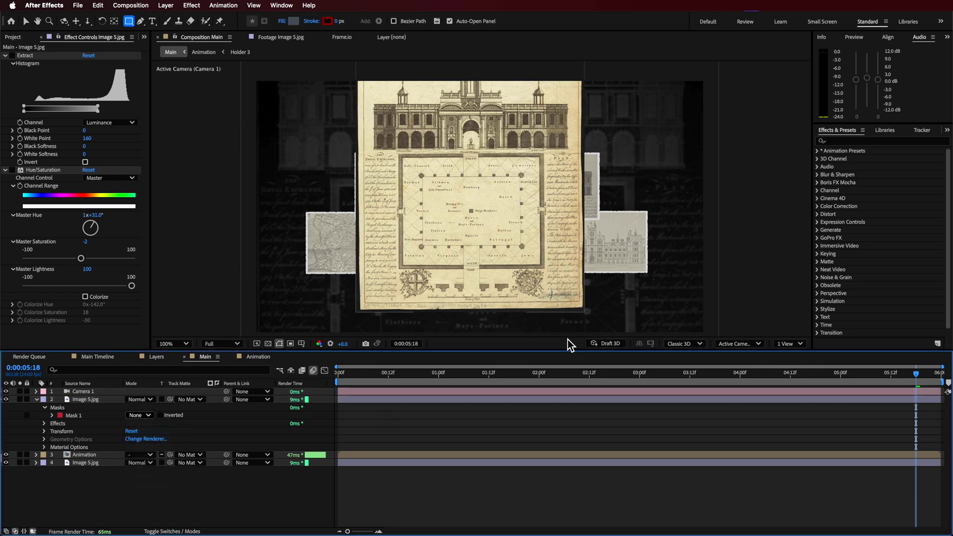
key("v")
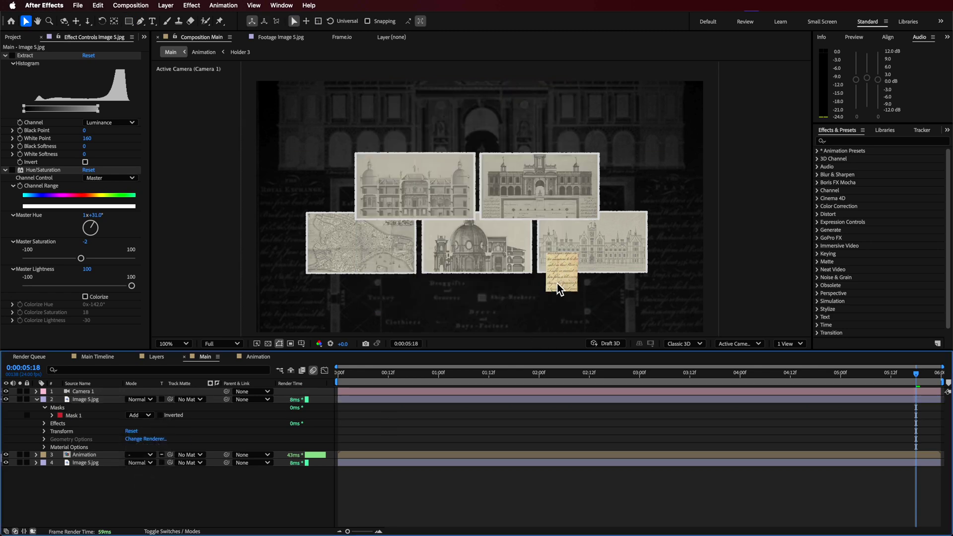
- Enable the Extract effect on the masked Image 5.jpg layer with White Point at 160
left_click(559, 289)
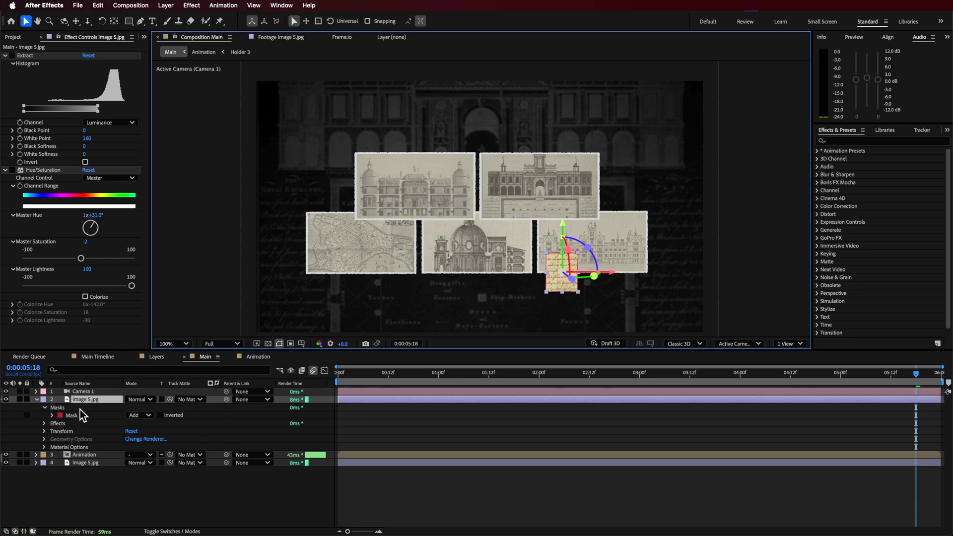
left_click(12, 56)
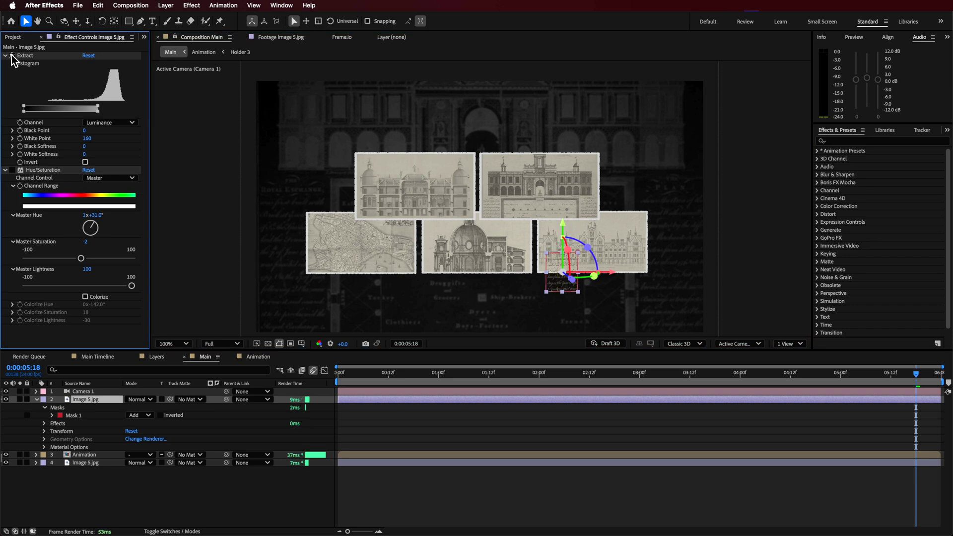
- Set the Extract effect's White Point to 151 on the masked Image 5.jpg layer
left_click(308, 5)
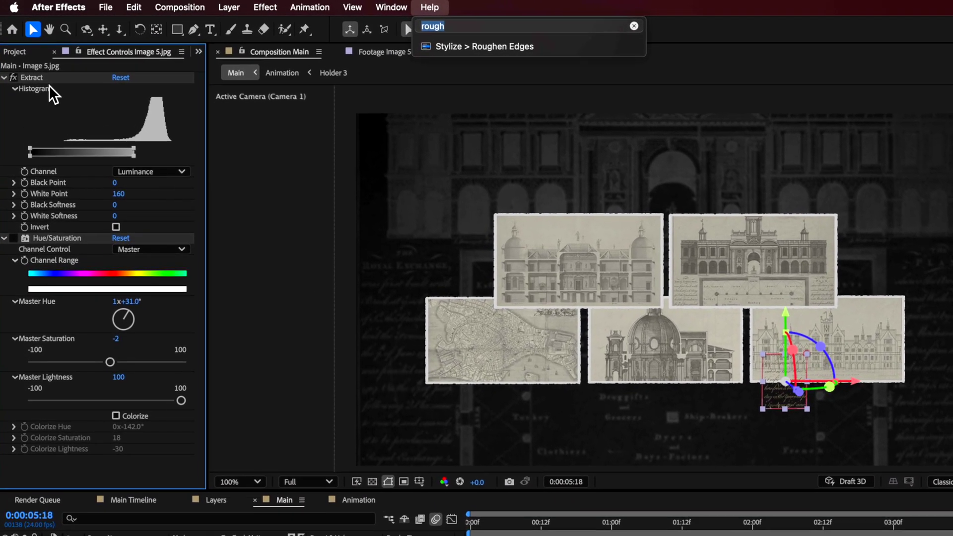
left_click(157, 157)
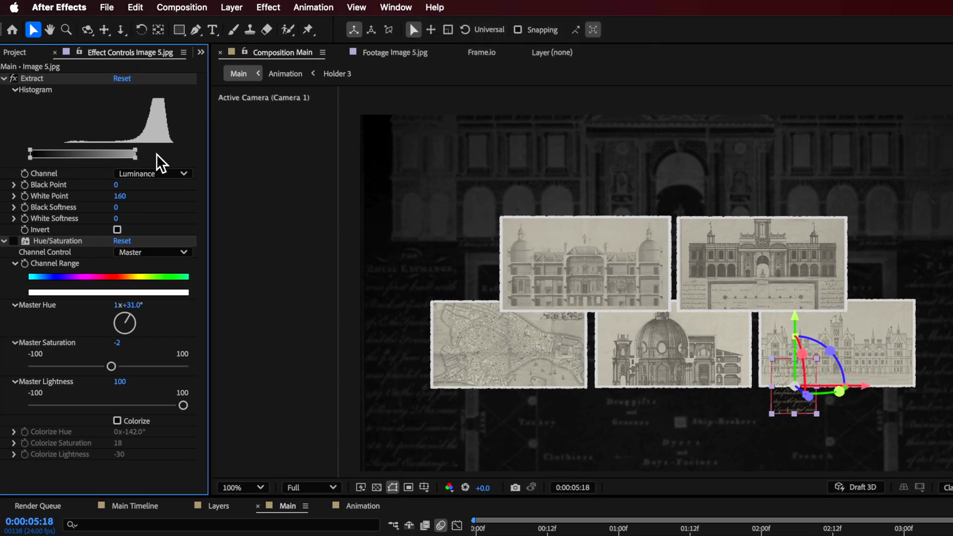
mouse_move(141, 157)
left_mouse_down()
mouse_move(207, 159)
mouse_move(145, 160)
left_mouse_up()
scroll(708, 387, "up", 2)
key("h")
left_click_drag(814, 446, 597, 261)
key("v")
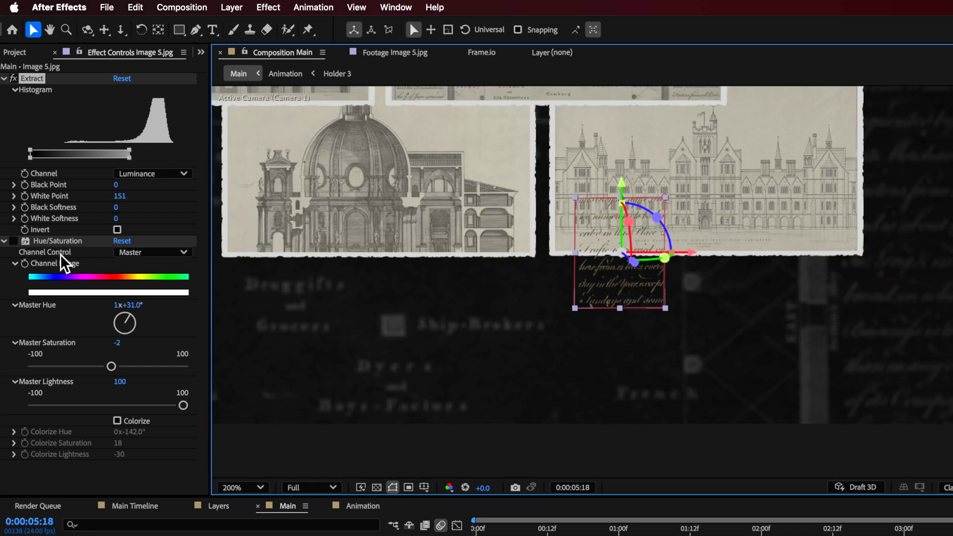
- Enable the Hue/Saturation effect on the masked Image 5.jpg layer with Master Lightness at 100, making the handwriting white
left_click(38, 242)
left_click(14, 240)
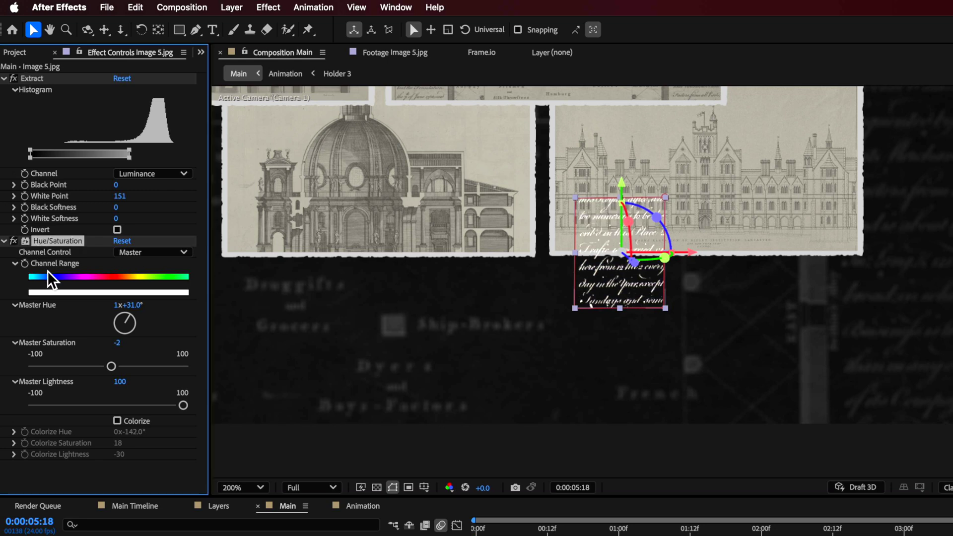
left_click_drag(157, 405, 254, 425)
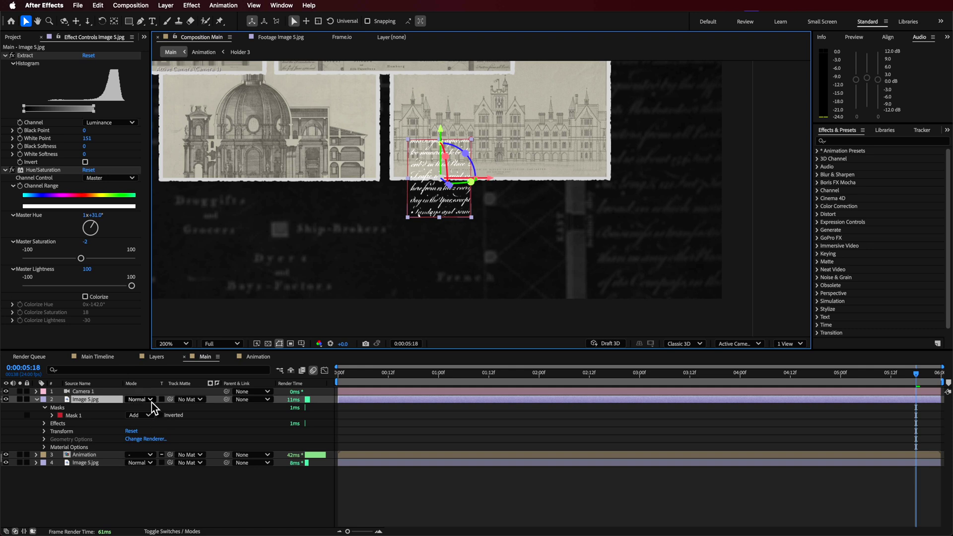
- Set the masked Image 5.jpg layer's blending mode to Overlay and check the handwriting against the whole photo group
left_click(150, 400)
left_click(158, 292)
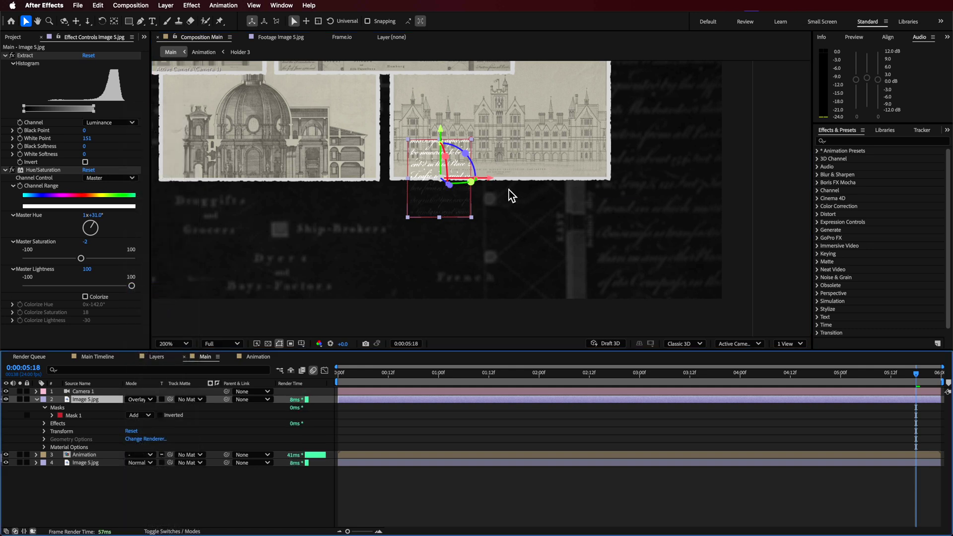
left_click(417, 238)
scroll(417, 238, "down", 2)
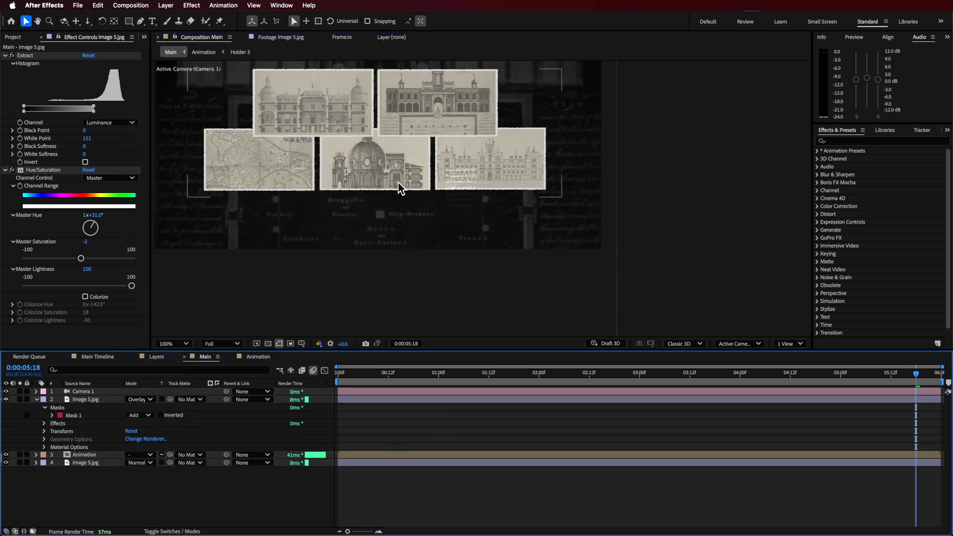
left_click(451, 192)
key("comma")
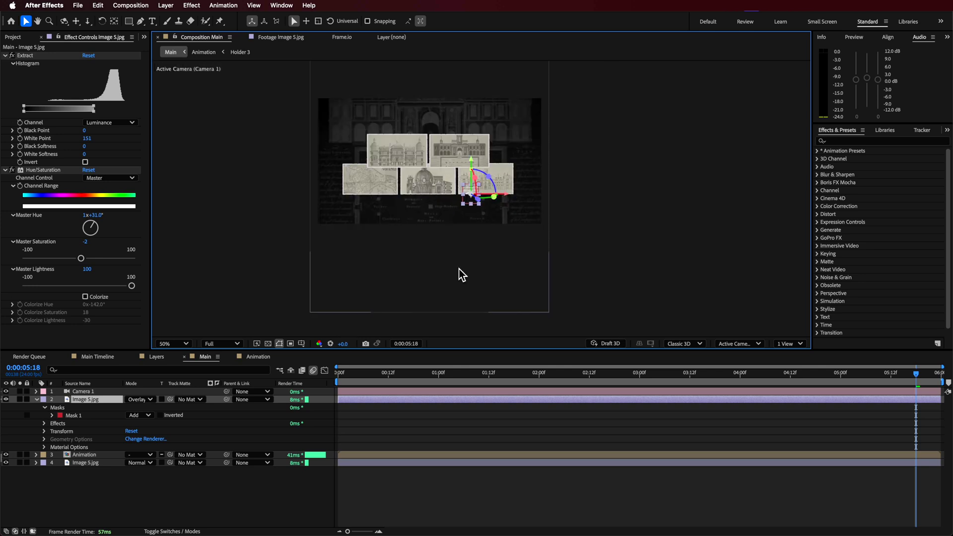
mouse_move(482, 202)
left_mouse_down()
mouse_move(535, 240)
mouse_move(483, 198)
mouse_move(484, 209)
left_mouse_up()
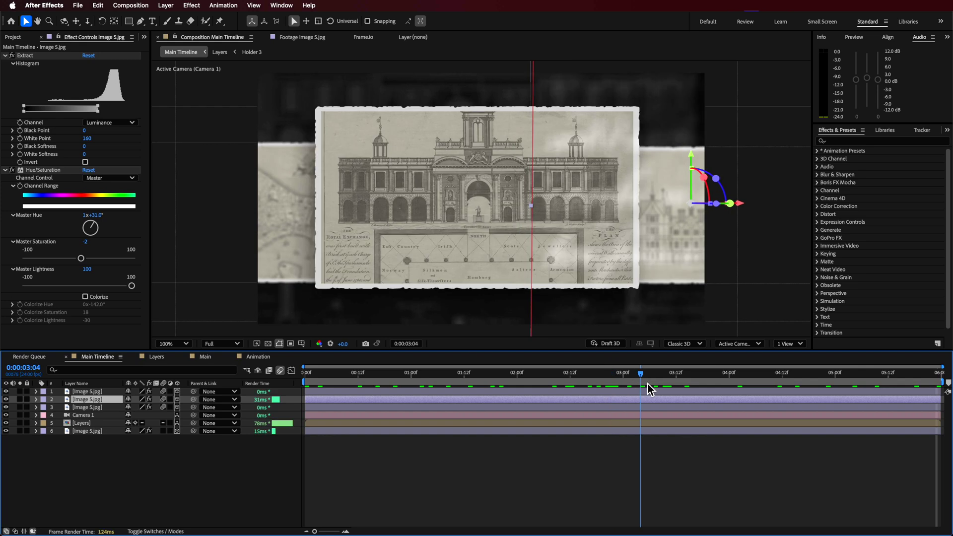
- In Main Timeline, go to 0:00:05:23 and examine the small and large masked Image 5.jpg overlays on the photos
left_click_drag(648, 384, 947, 403)
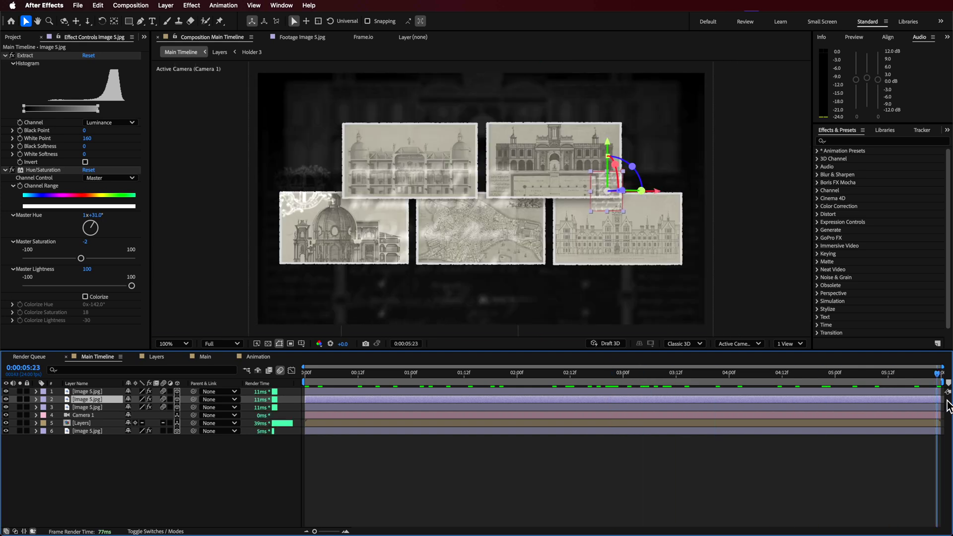
left_click(749, 468)
left_click(616, 202)
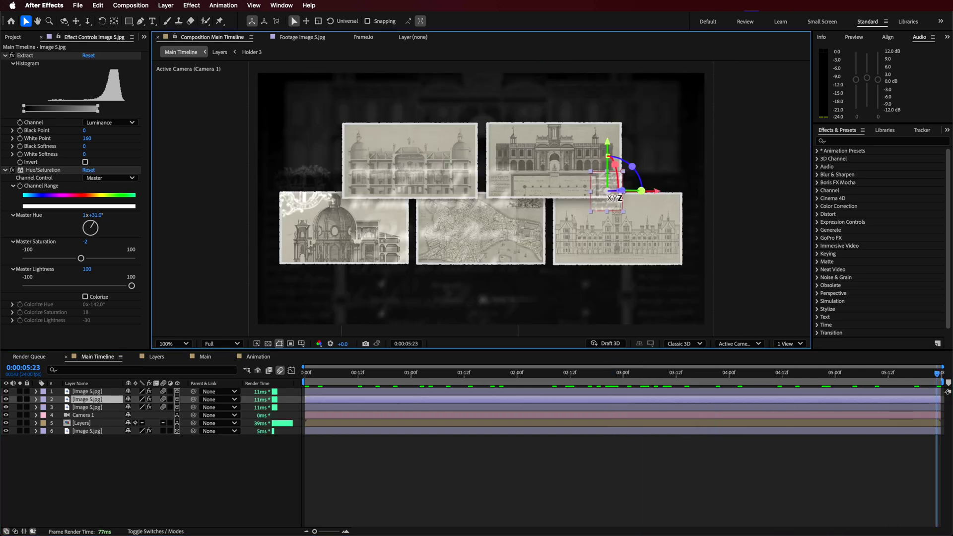
left_click(461, 218)
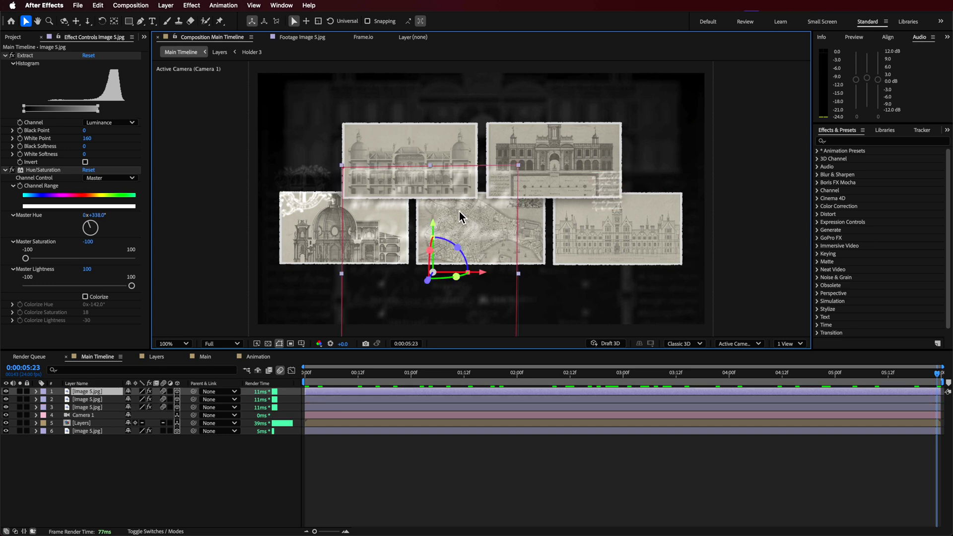
- Examine the Opacity property of the topmost Image 5.jpg layer, and collapse the layer again
key("t")
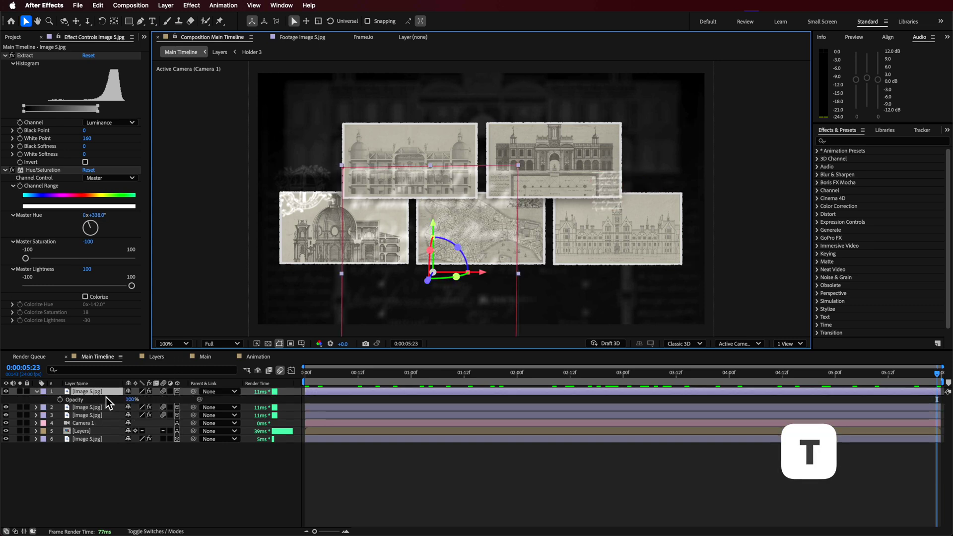
left_click_drag(132, 406, 233, 404)
left_click(124, 458)
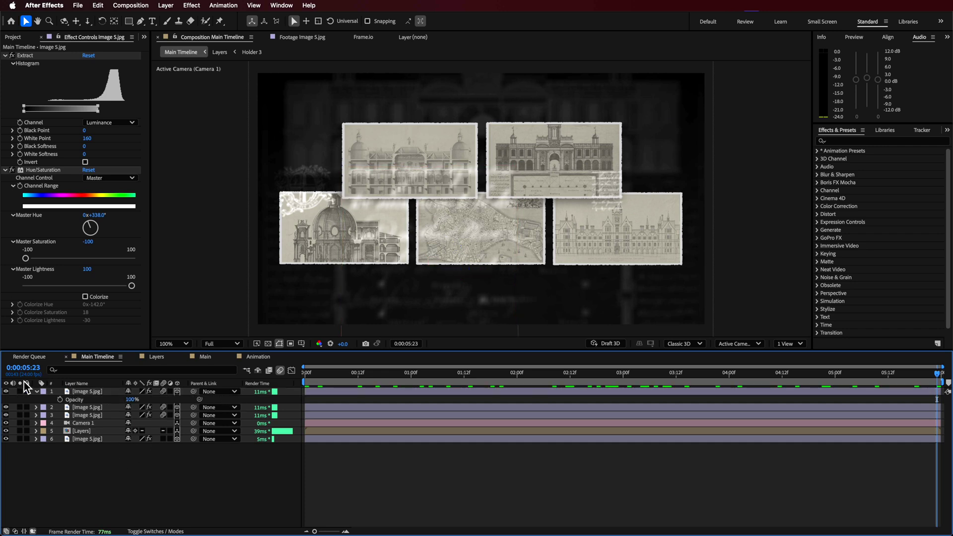
left_click(36, 392)
- Select the small handwritten-text overlay and scrub through Main Timeline to review the overlays in the animation
left_click(611, 216)
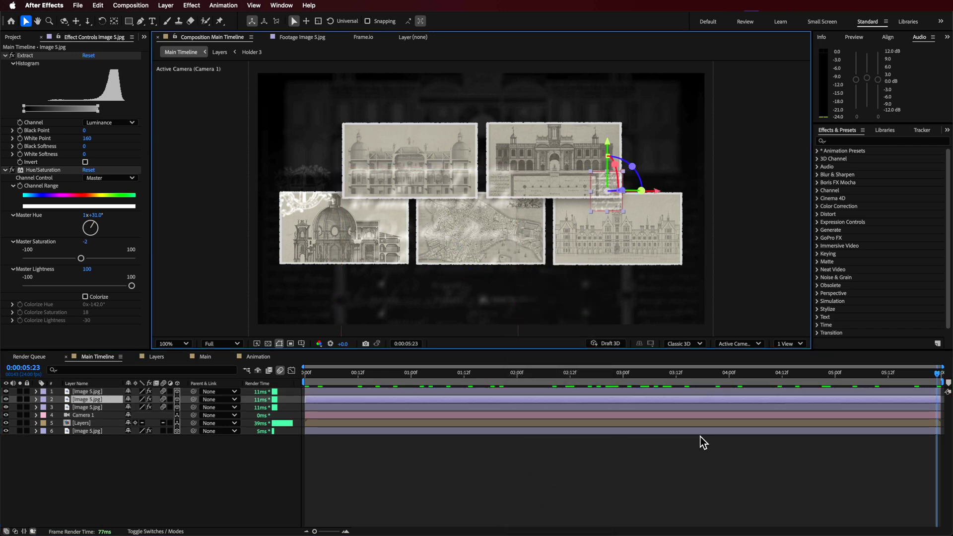
left_click_drag(726, 377, 915, 418)
left_click(847, 456)
left_click_drag(575, 394, 567, 395)
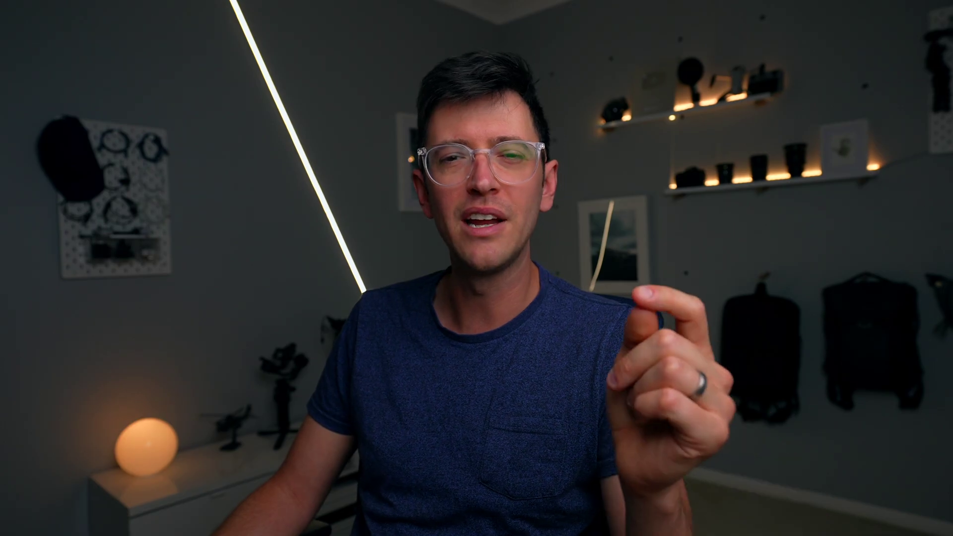